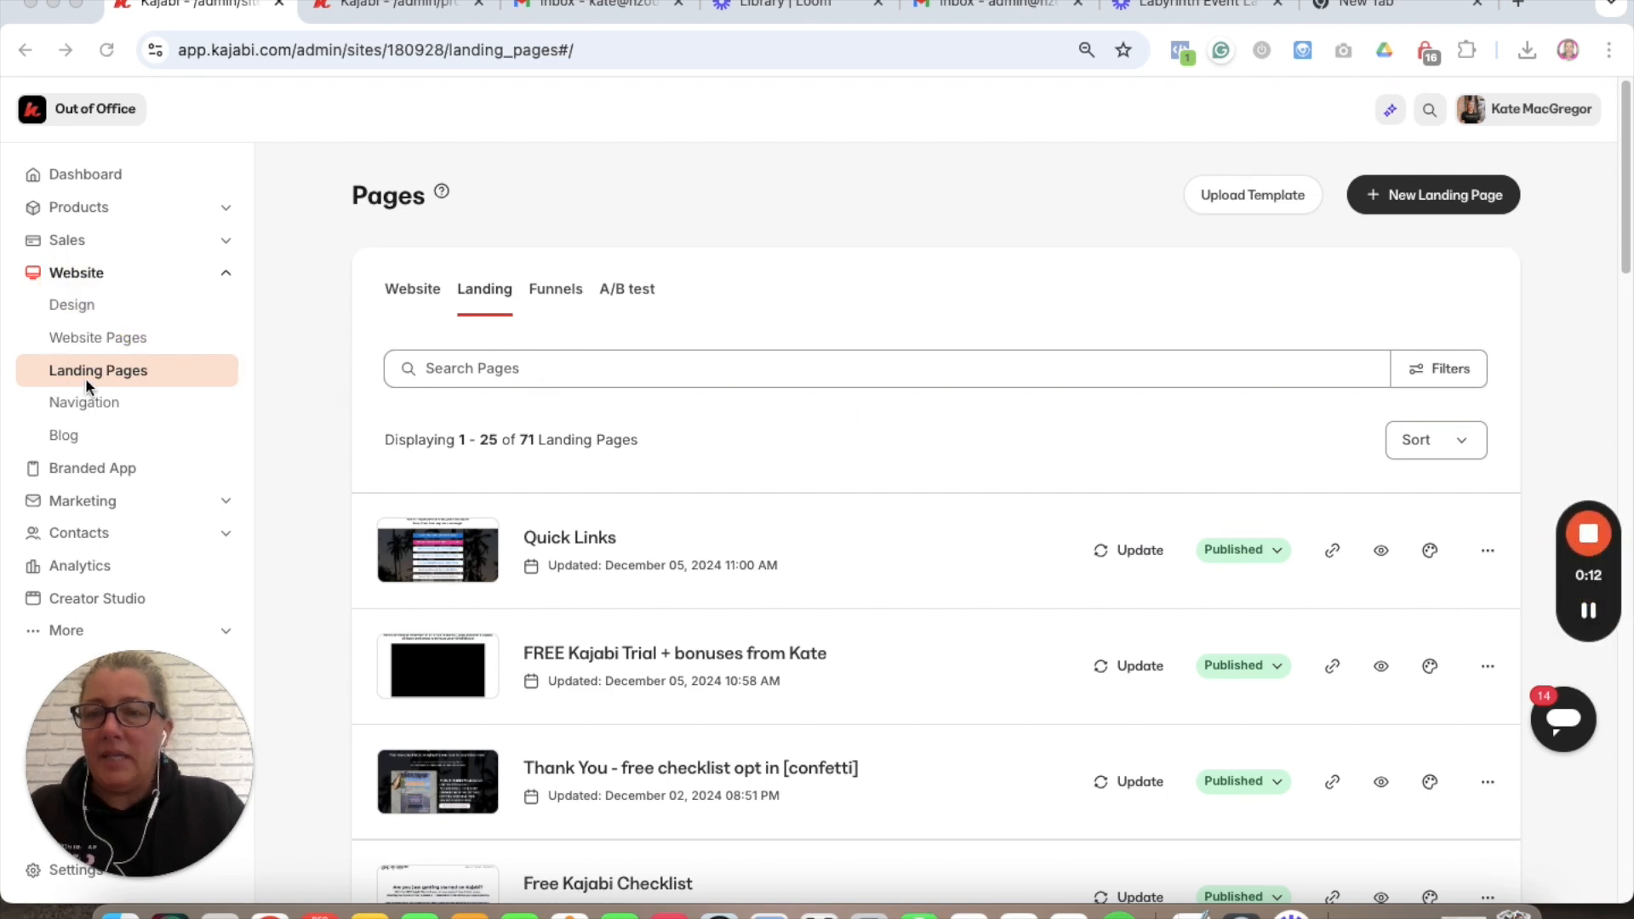
- Start a new landing page and browse the template gallery
click(1453, 207)
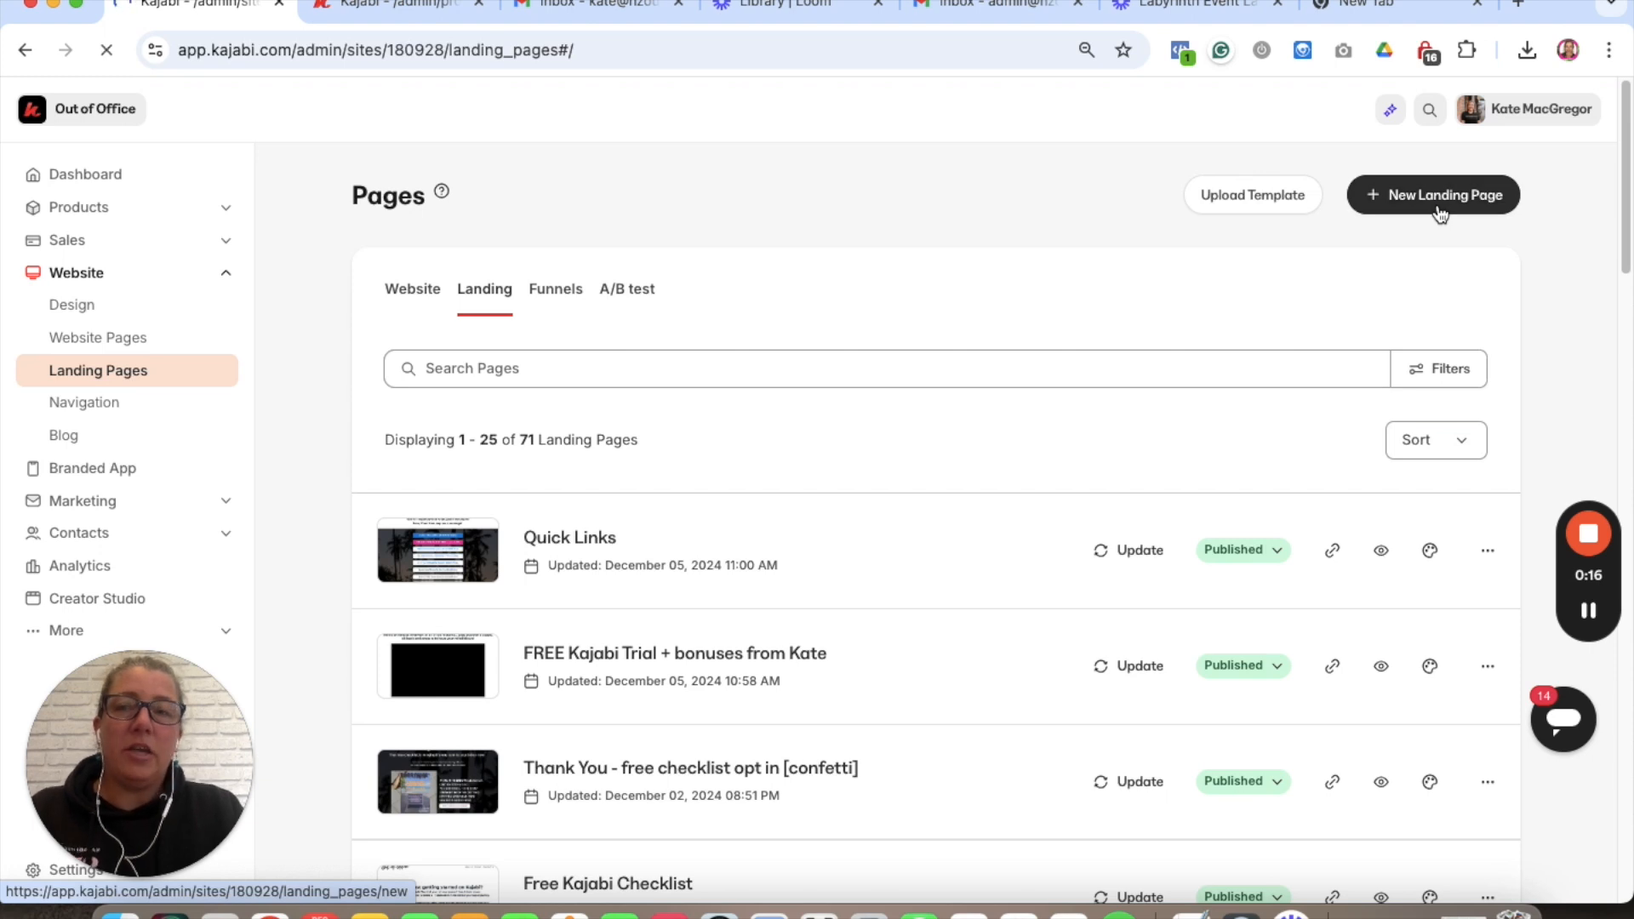
click(1440, 211)
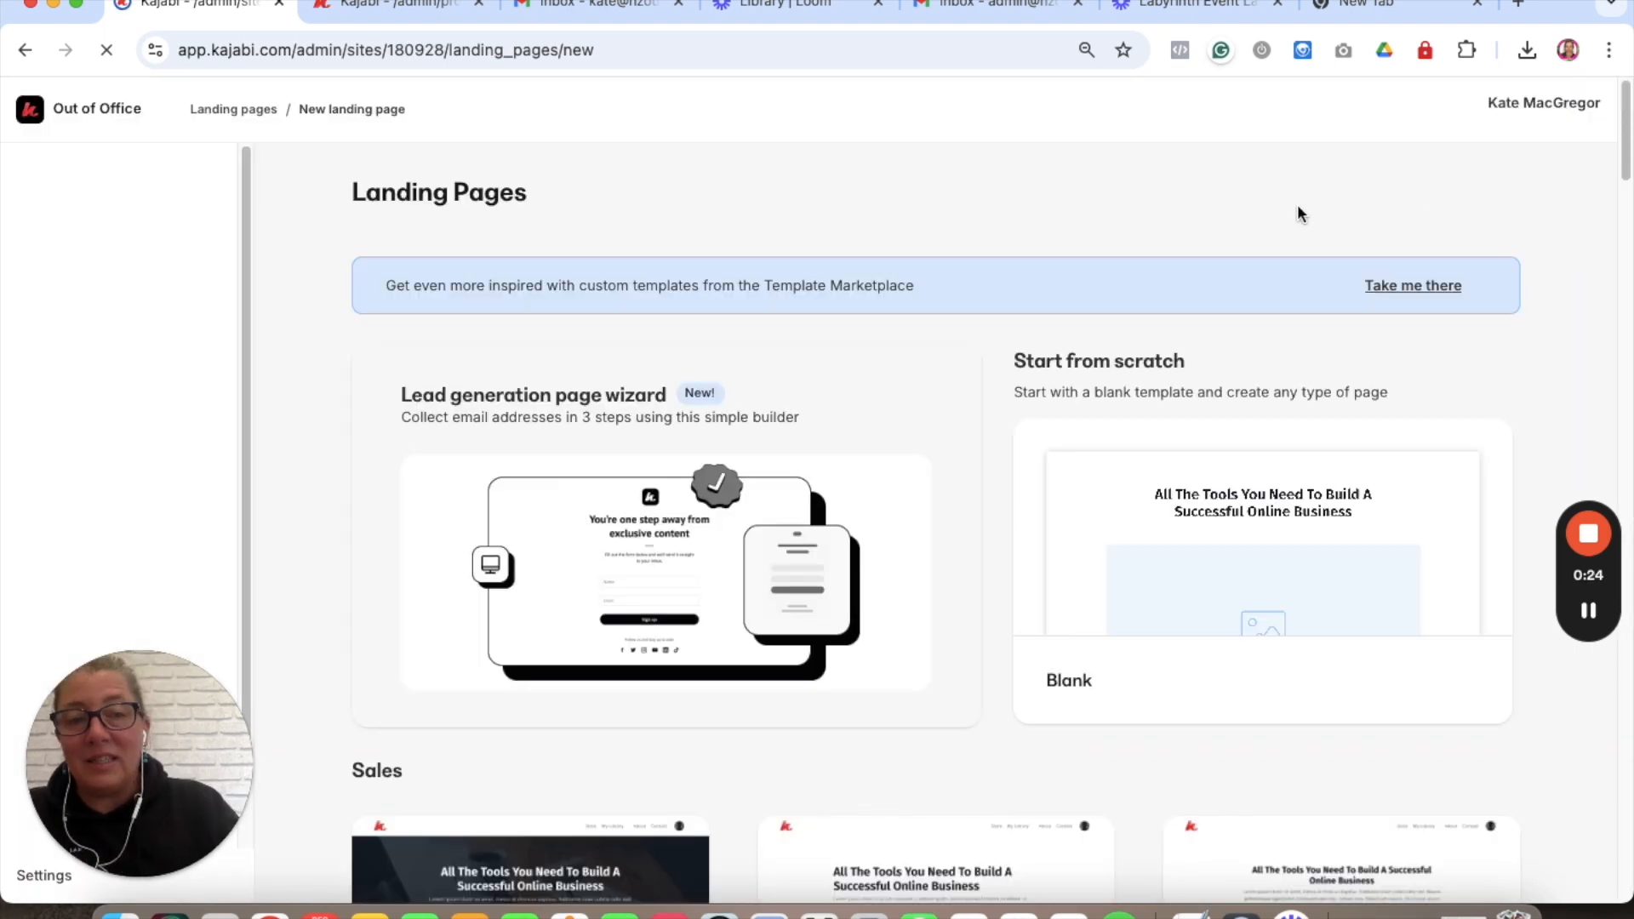
scroll(1004, 612, down, 5)
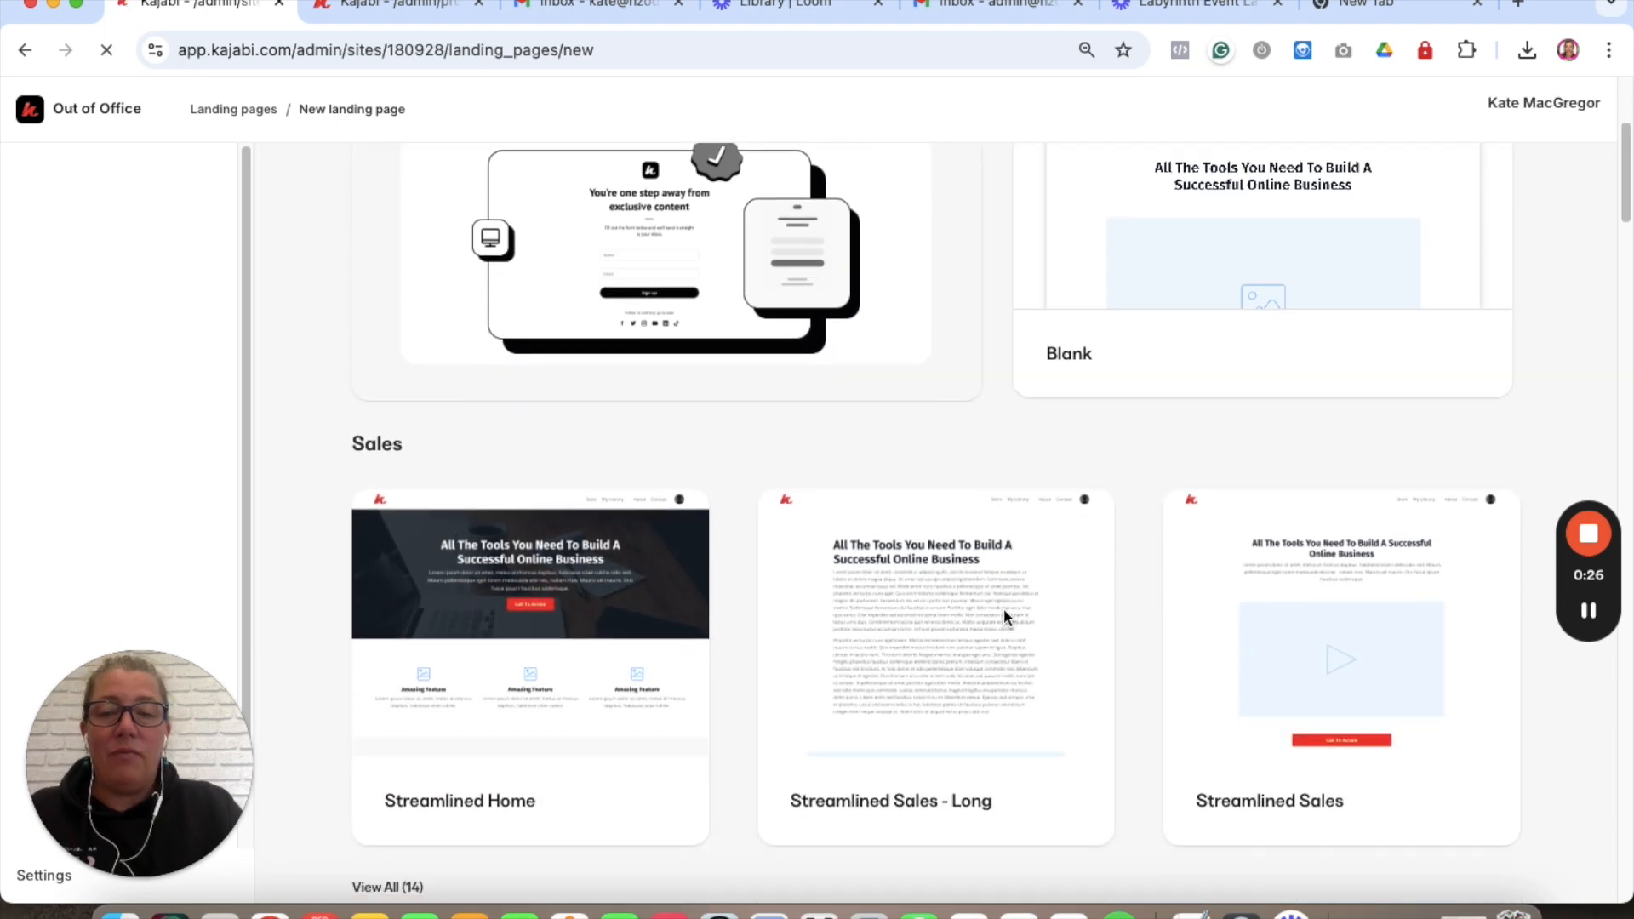
scroll(1004, 607, down, 1)
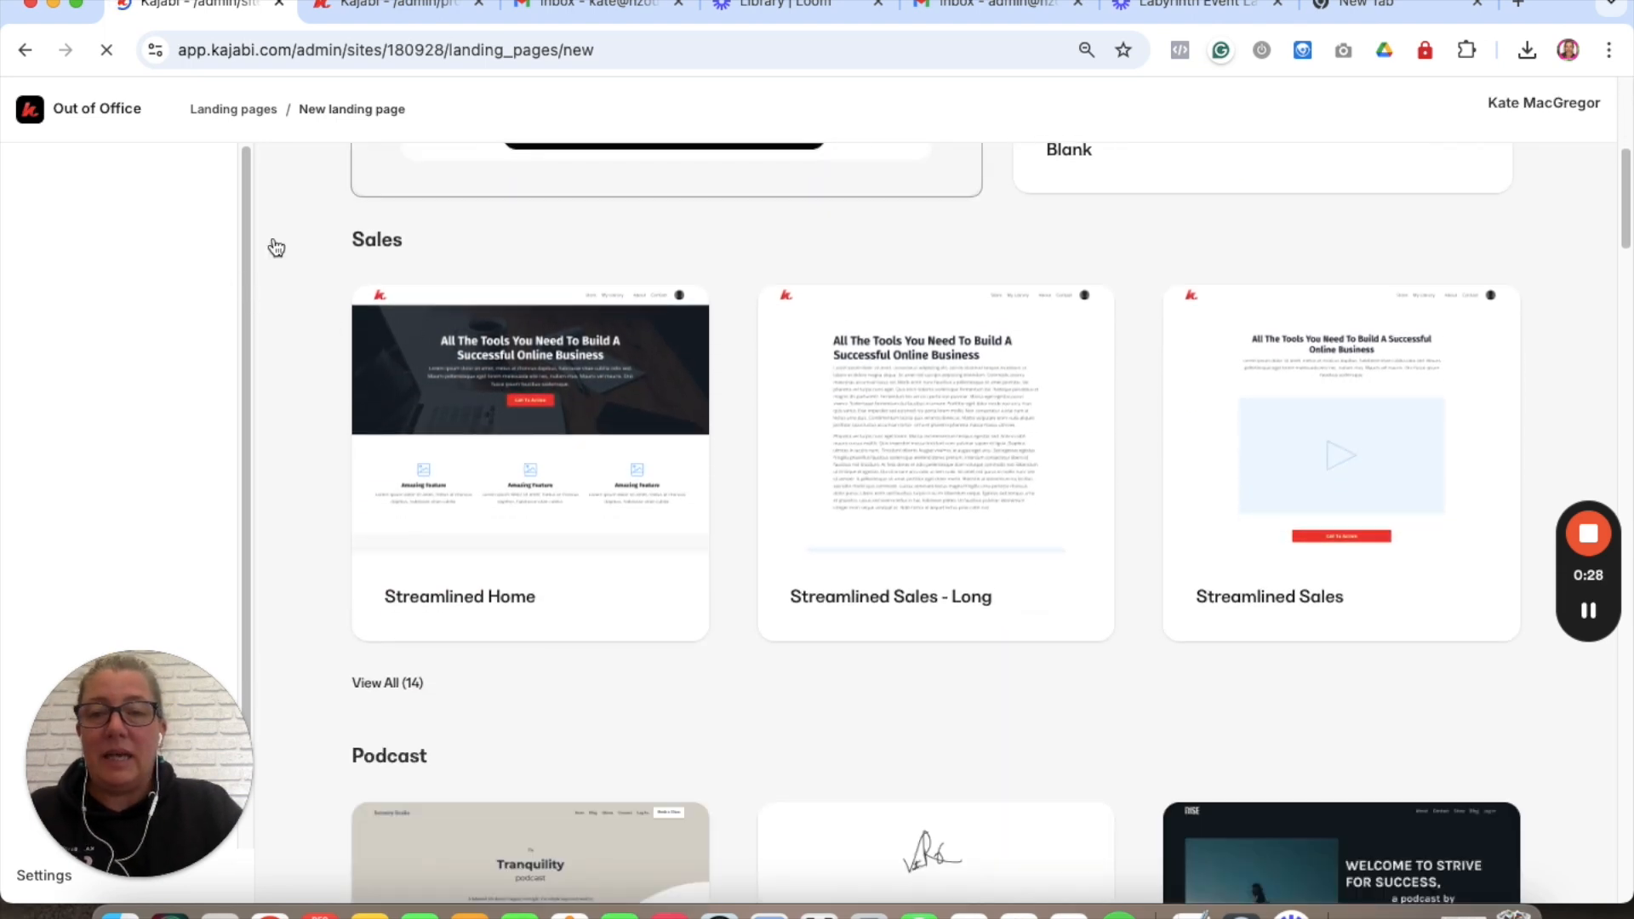
scroll(486, 367, down, 1)
scroll(486, 367, up, 1)
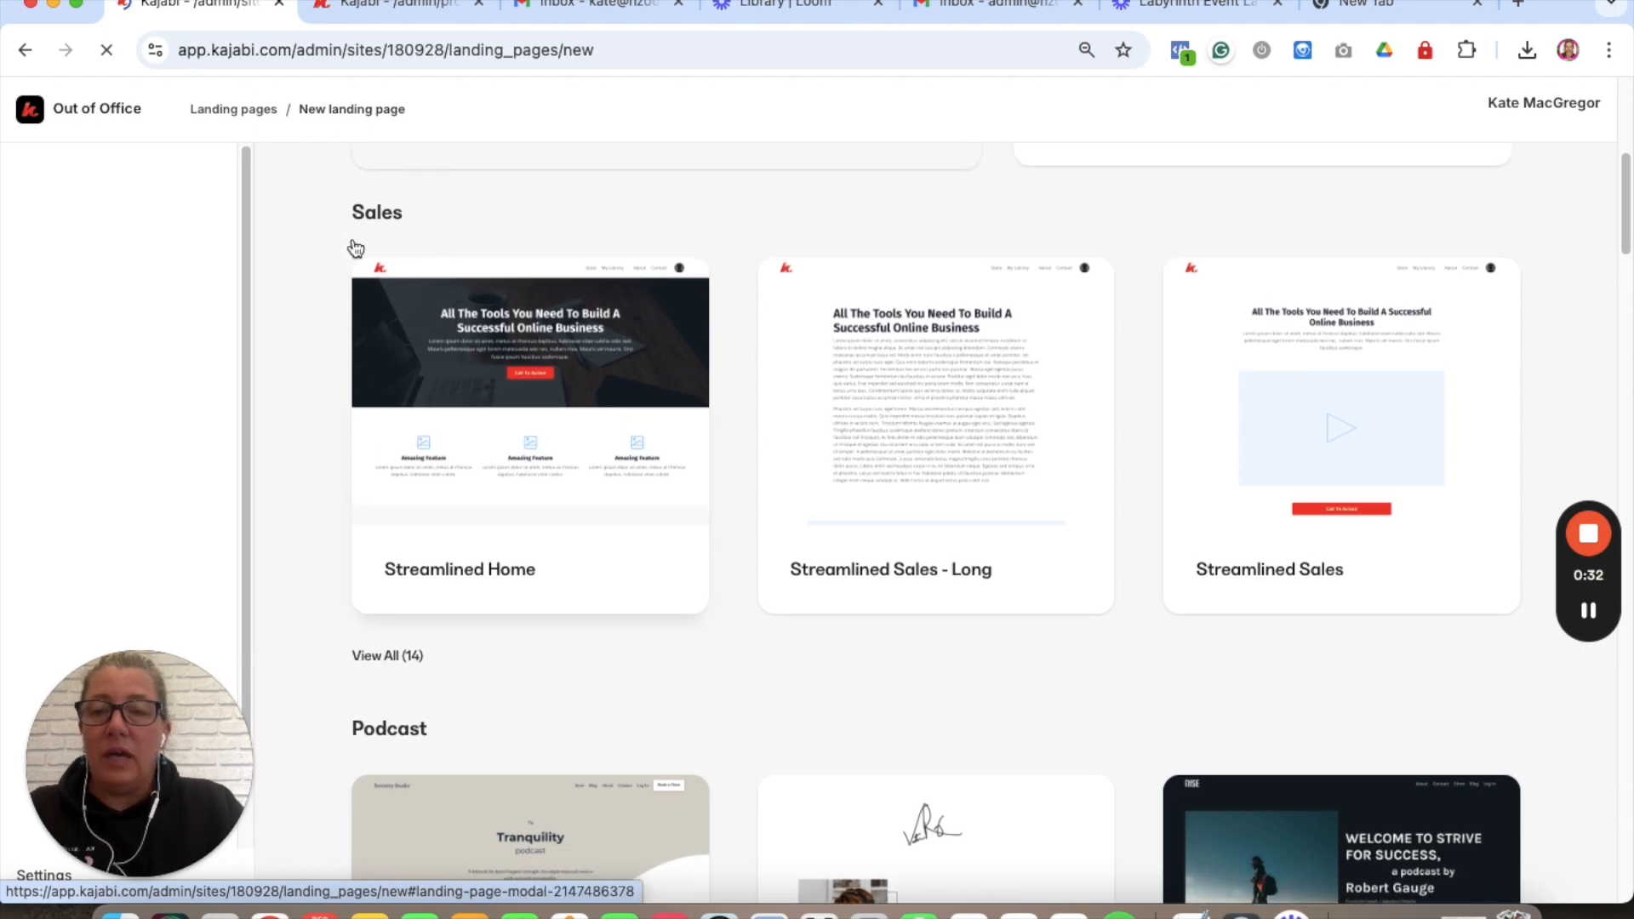
scroll(363, 329, down, 1)
scroll(363, 329, up, 7)
scroll(362, 329, down, 8)
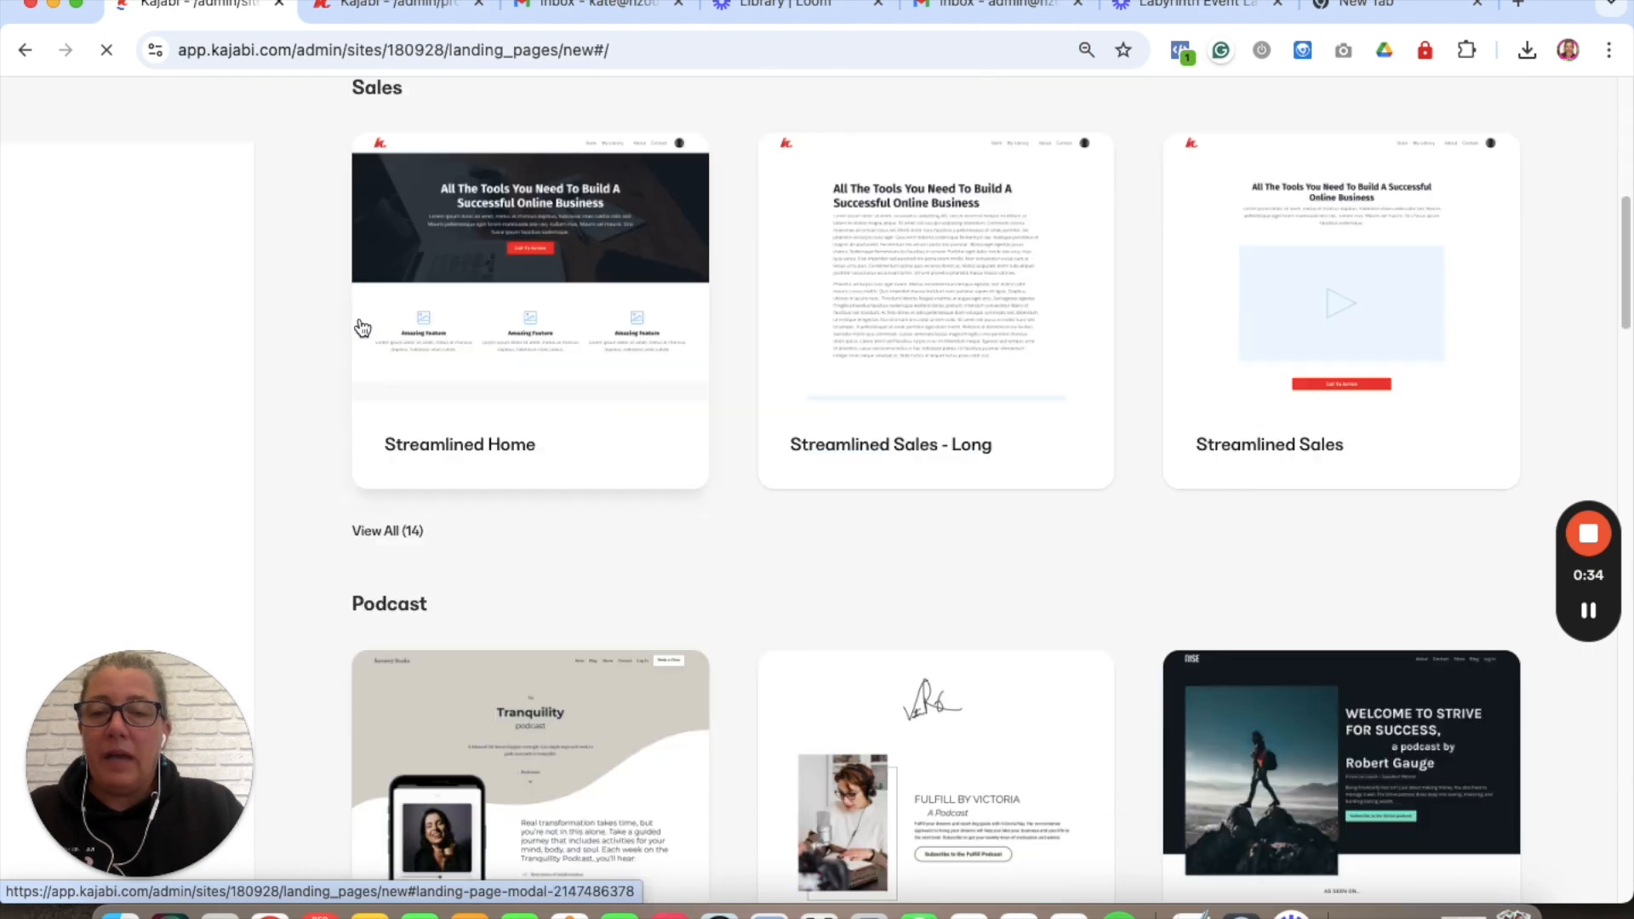
scroll(363, 328, down, 6)
scroll(467, 385, up, 14)
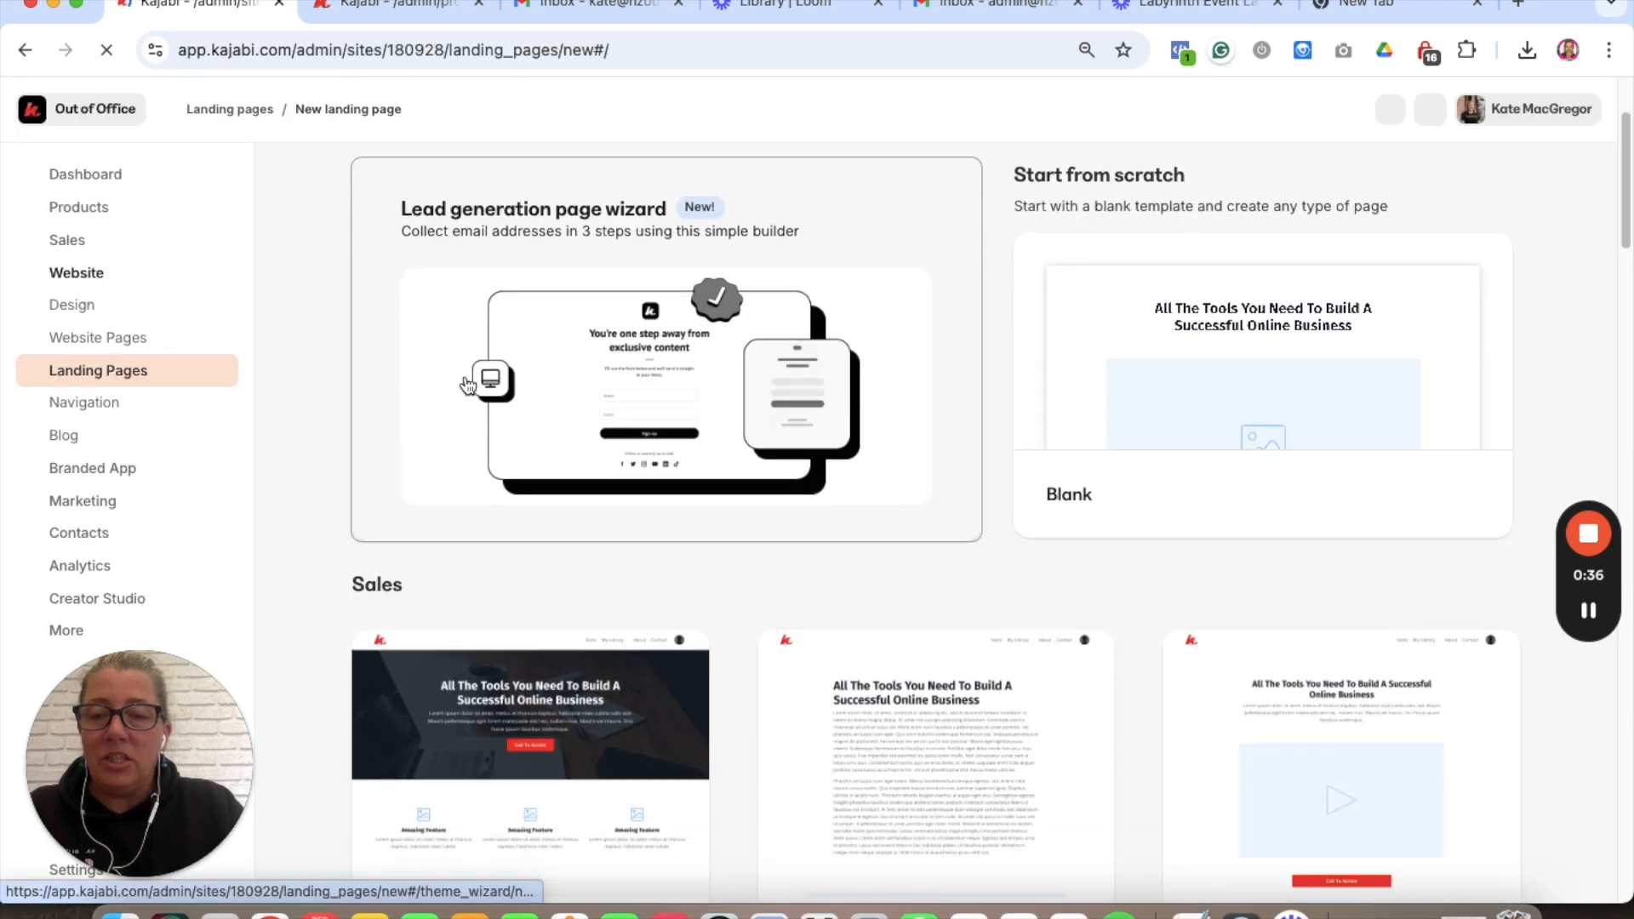
scroll(467, 385, down, 14)
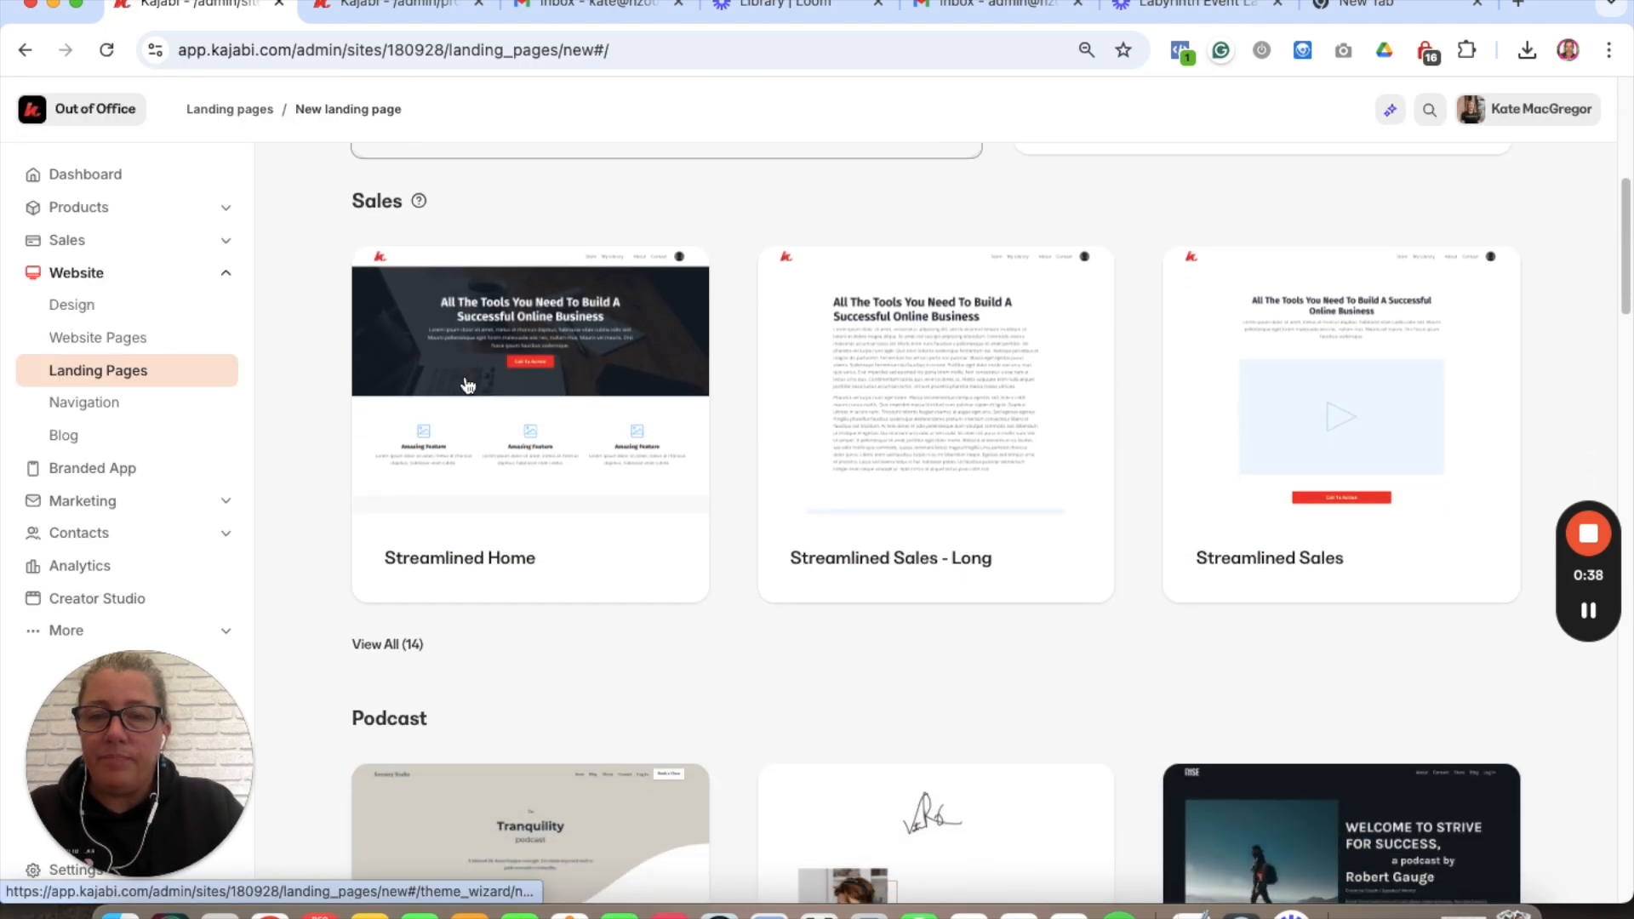
scroll(467, 385, down, 4)
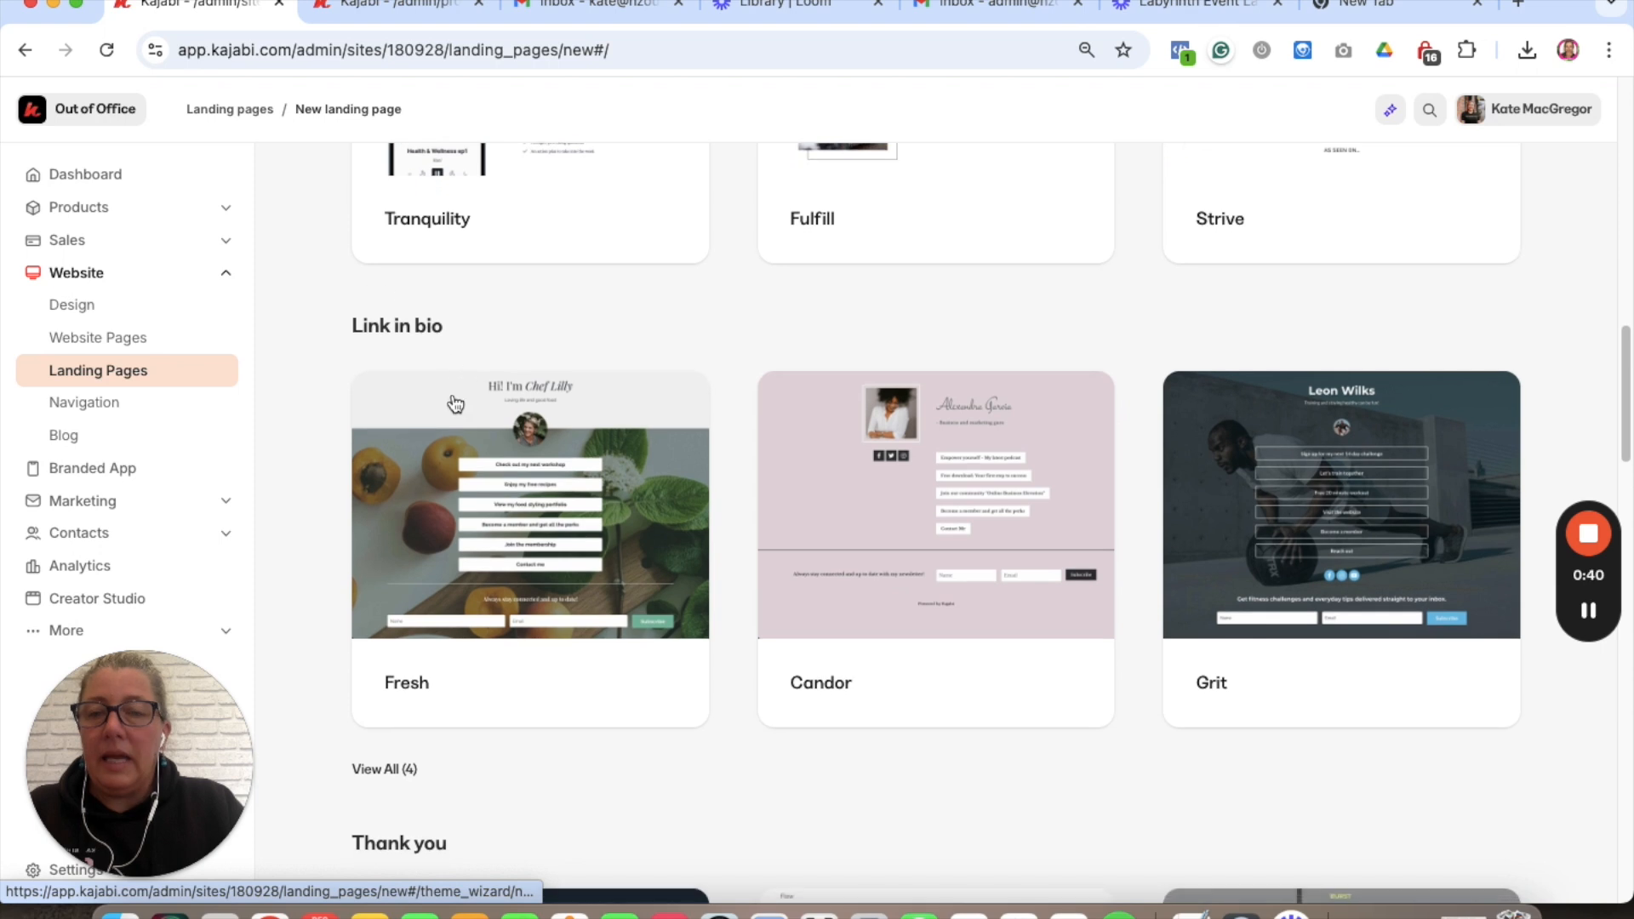
scroll(536, 415, down, 13)
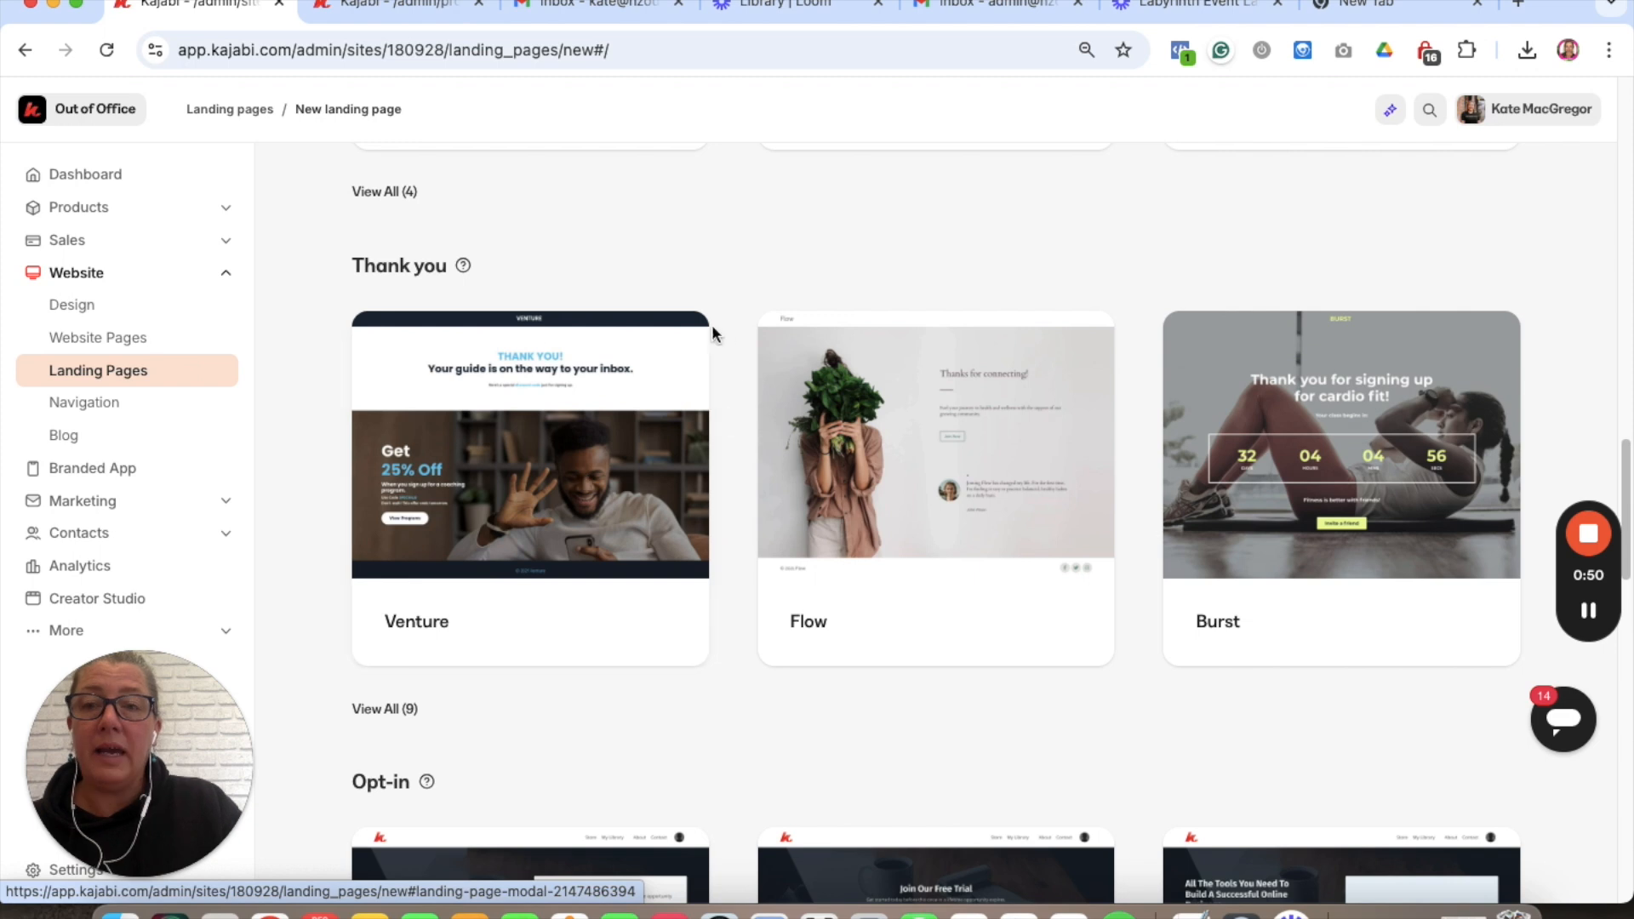
- Expand the full list of Thank you page templates
click(398, 710)
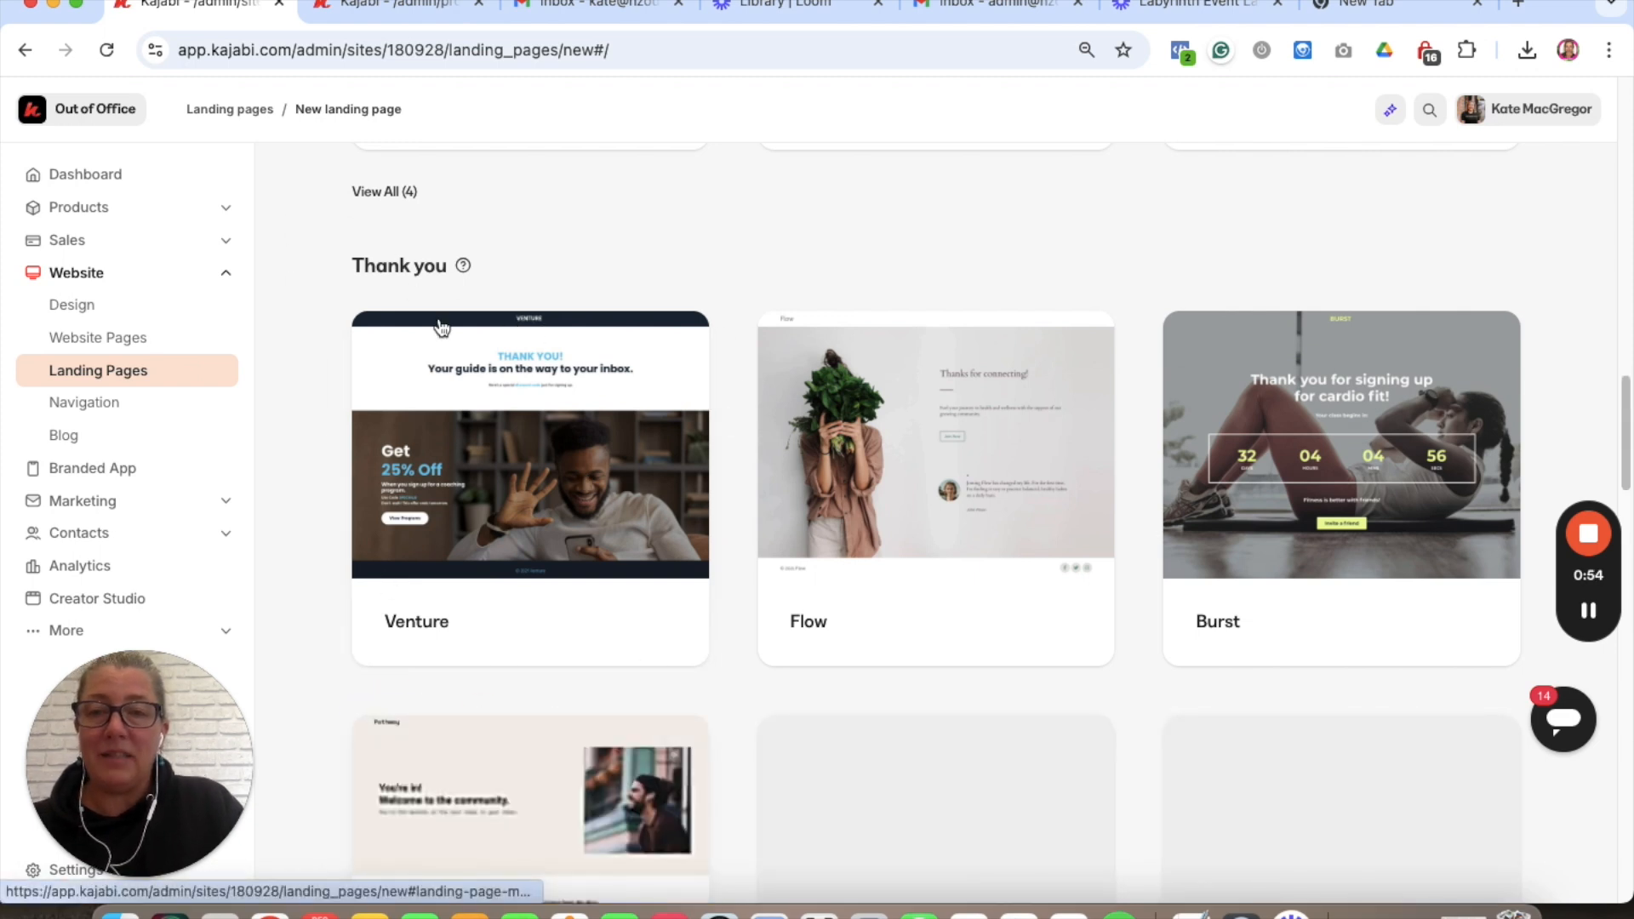
scroll(525, 438, down, 5)
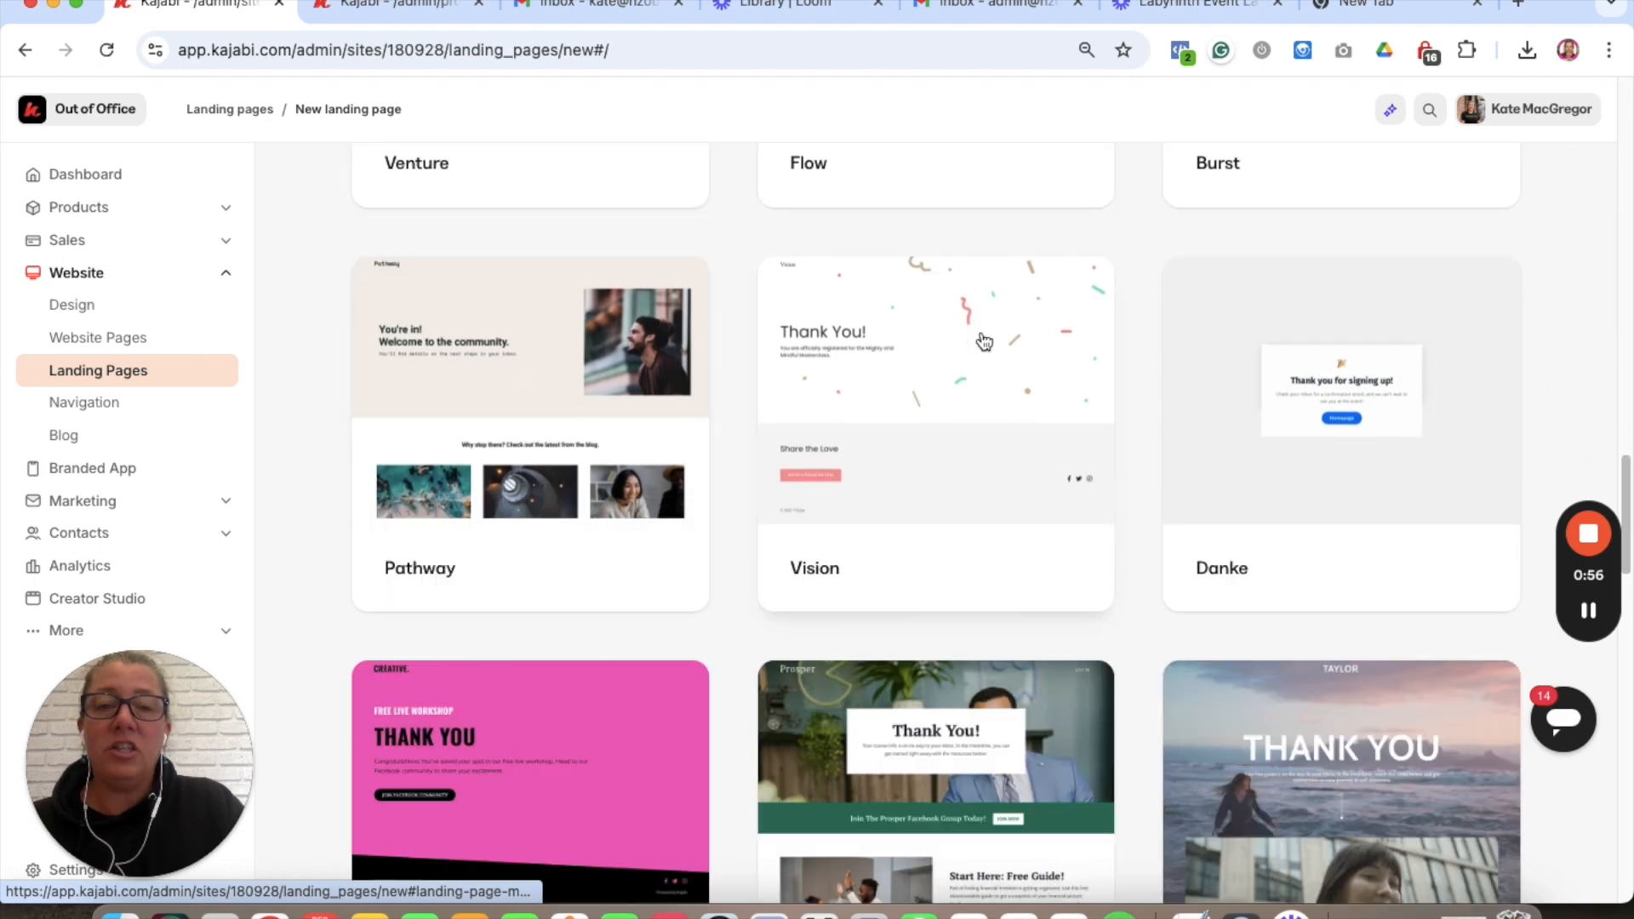
scroll(976, 449, down, 9)
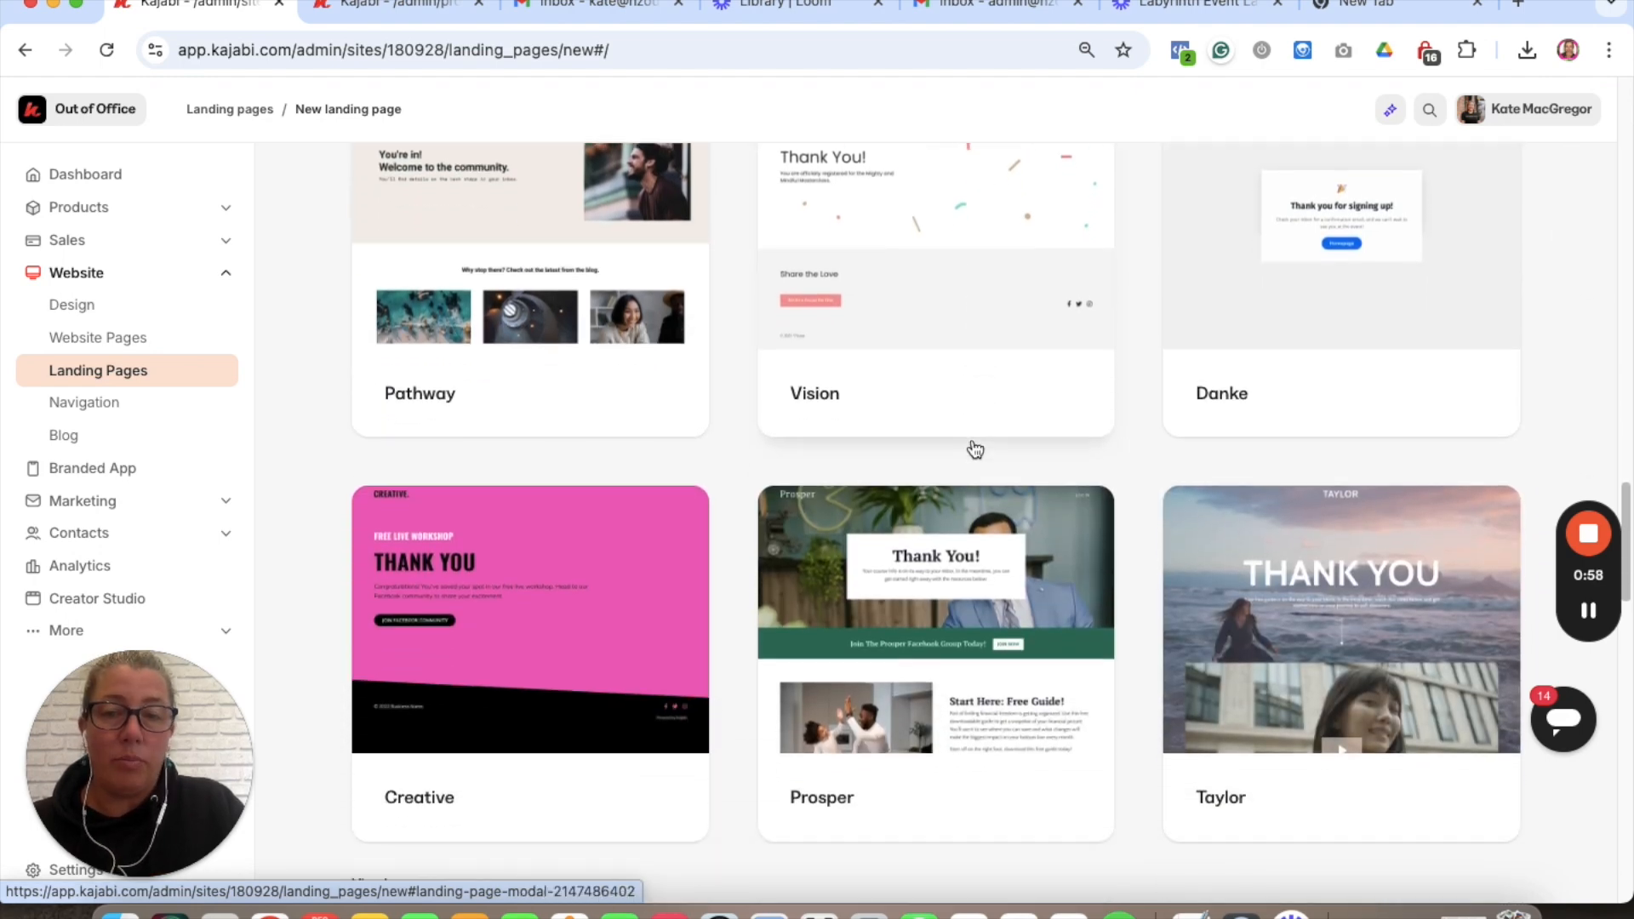
scroll(976, 450, down, 2)
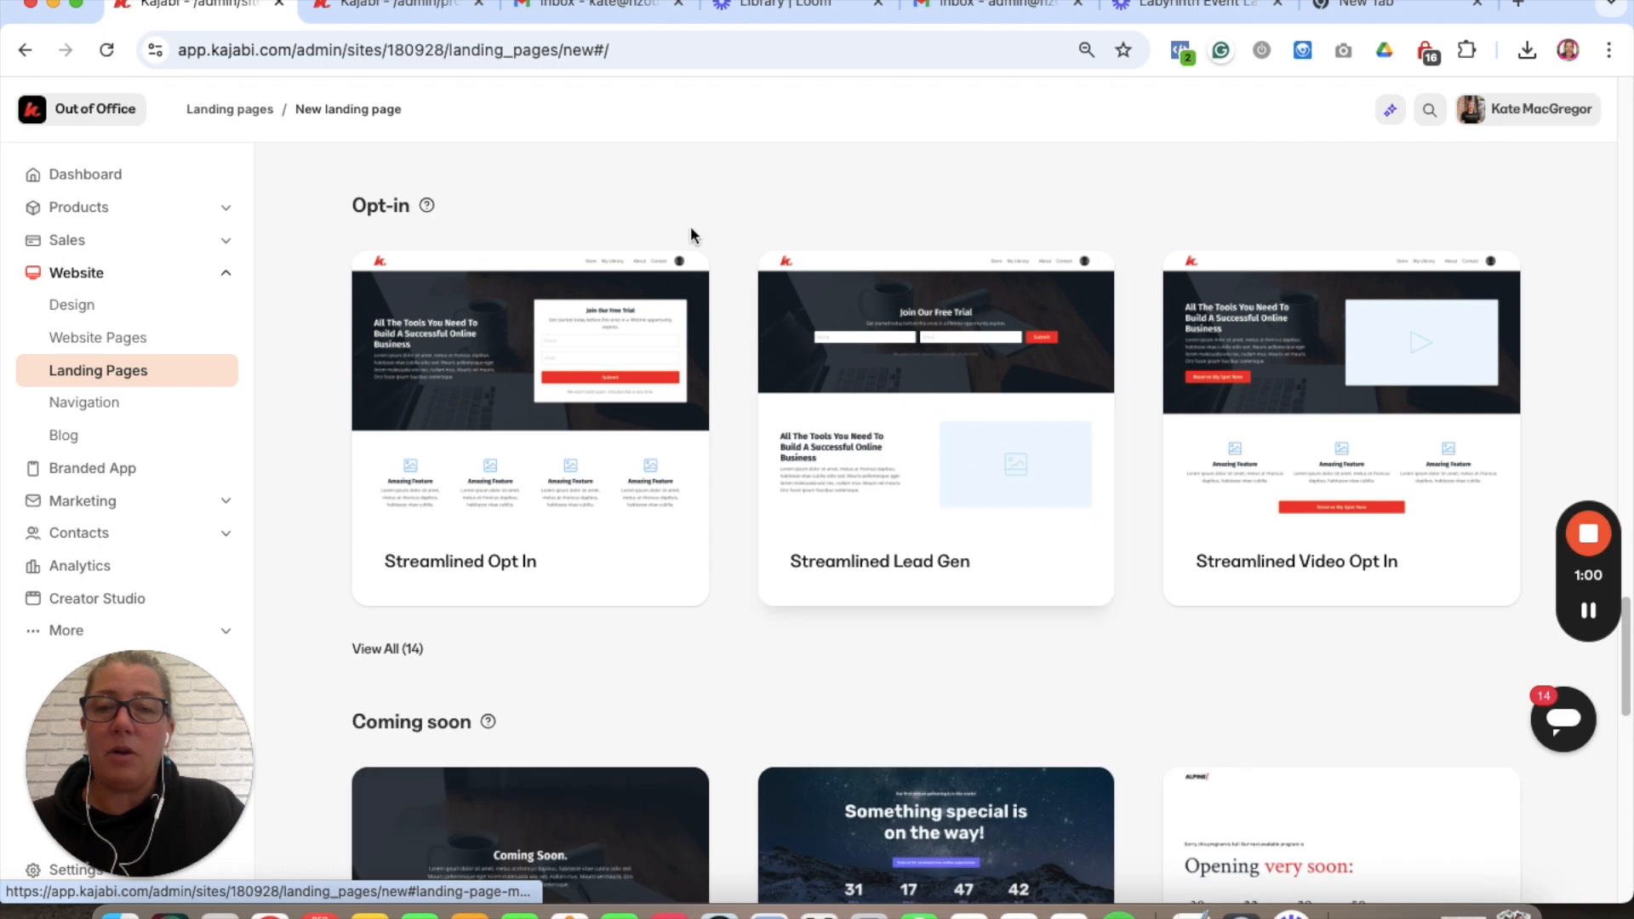
- Expand all 14 Opt-in templates and scroll through them
click(406, 650)
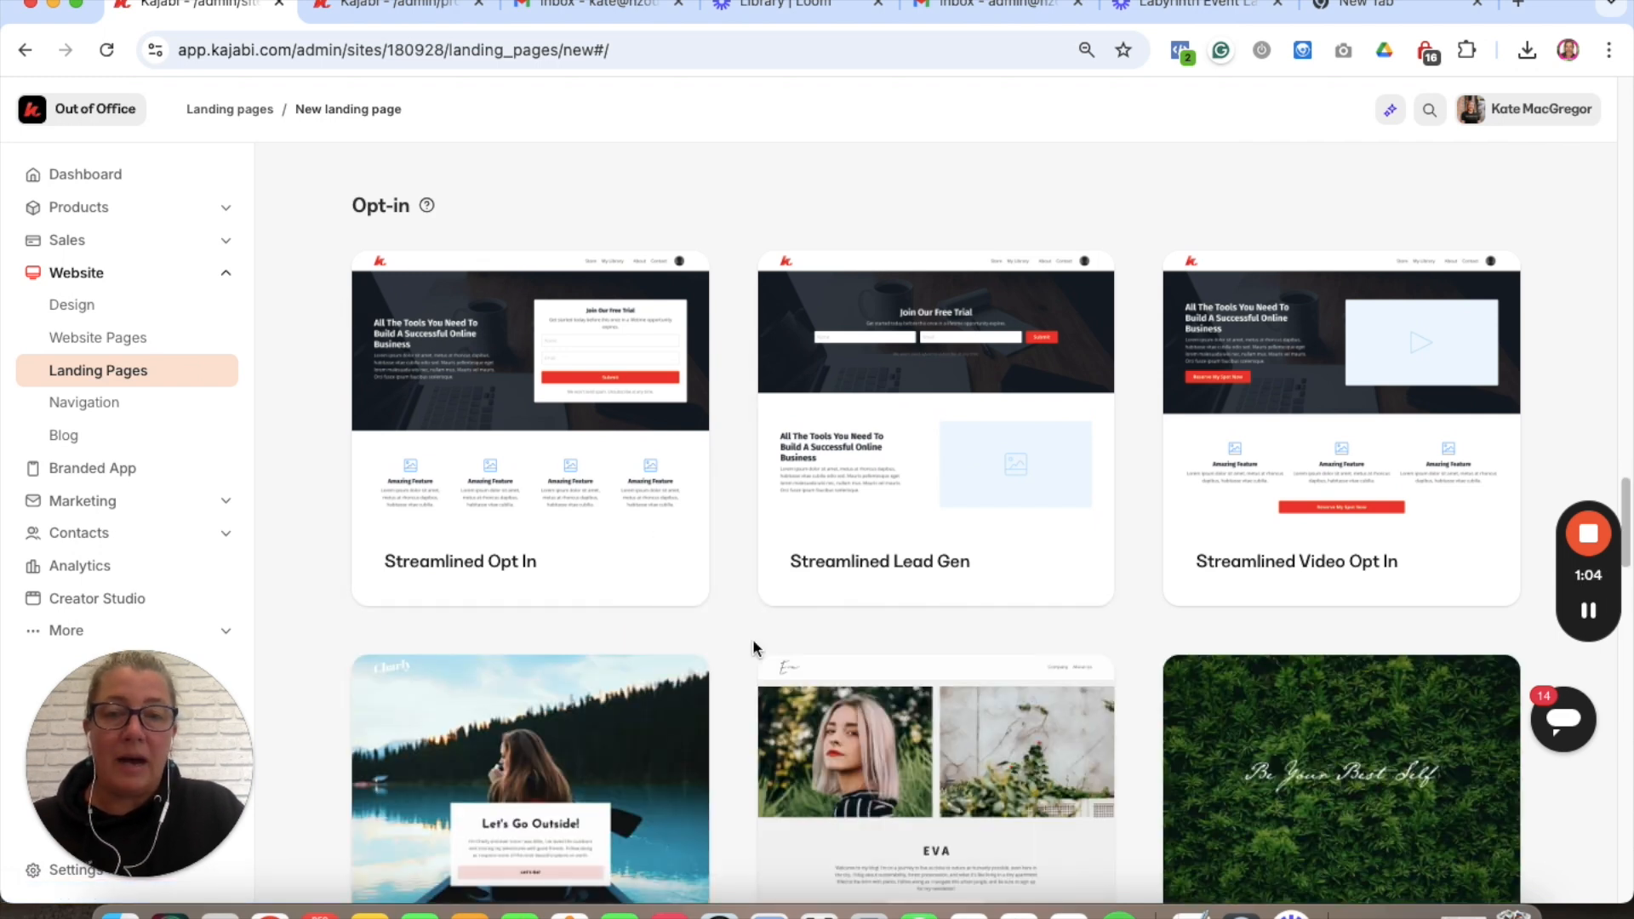
scroll(753, 647, down, 2)
scroll(752, 646, down, 6)
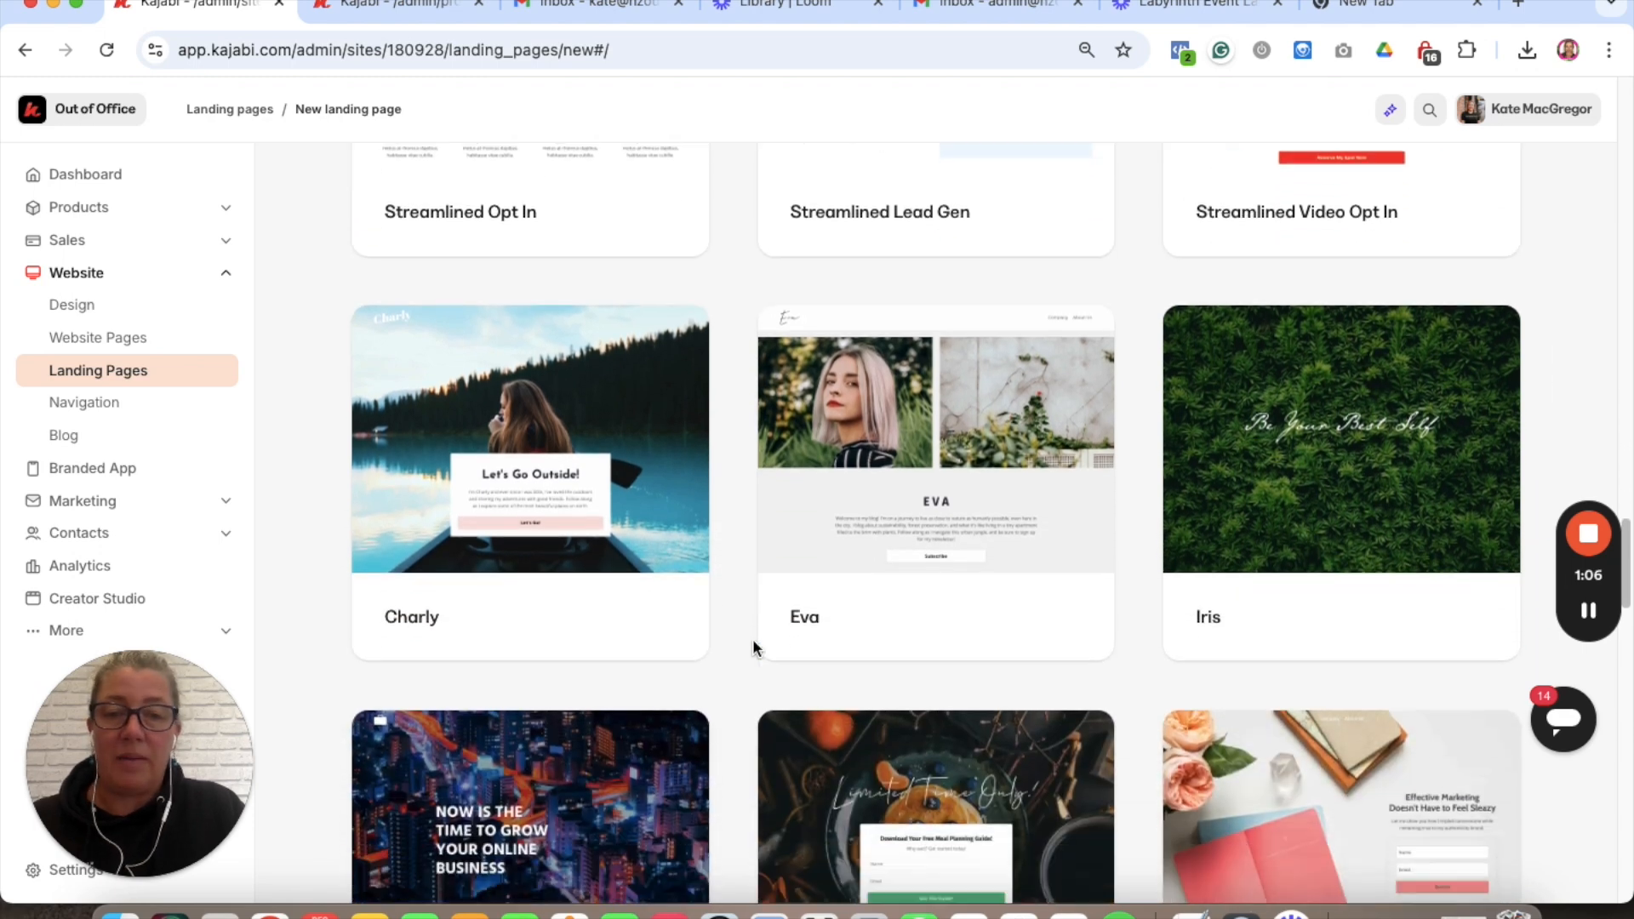
scroll(754, 645, down, 4)
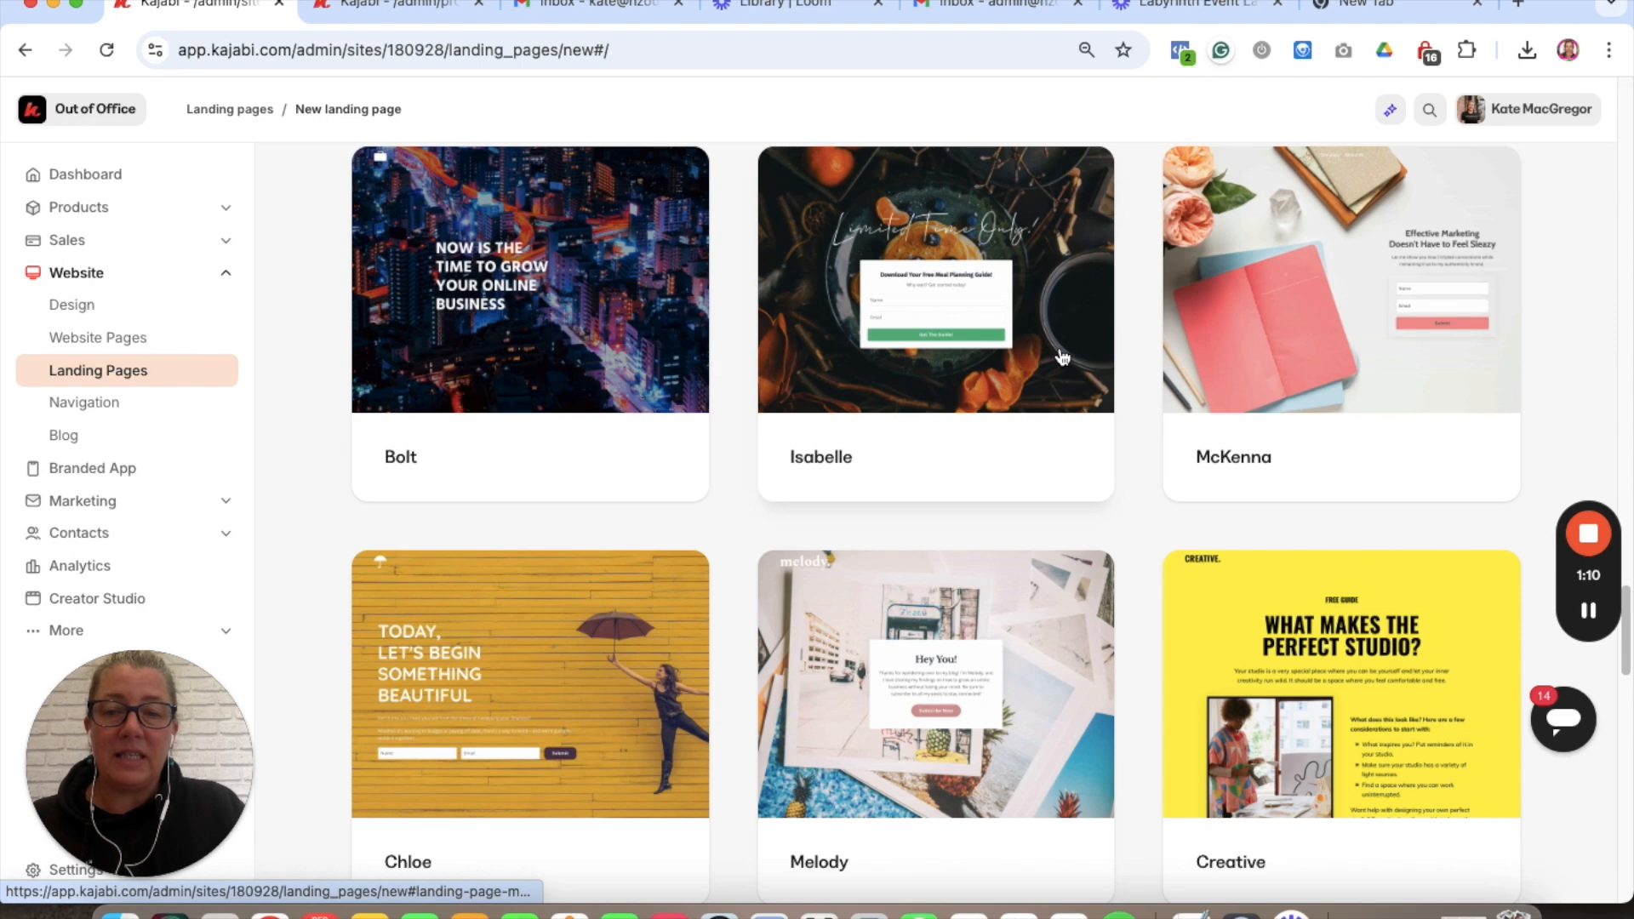
- Create a landing page titled 'Test LM page' from the Isabelle opt-in template
click(1061, 354)
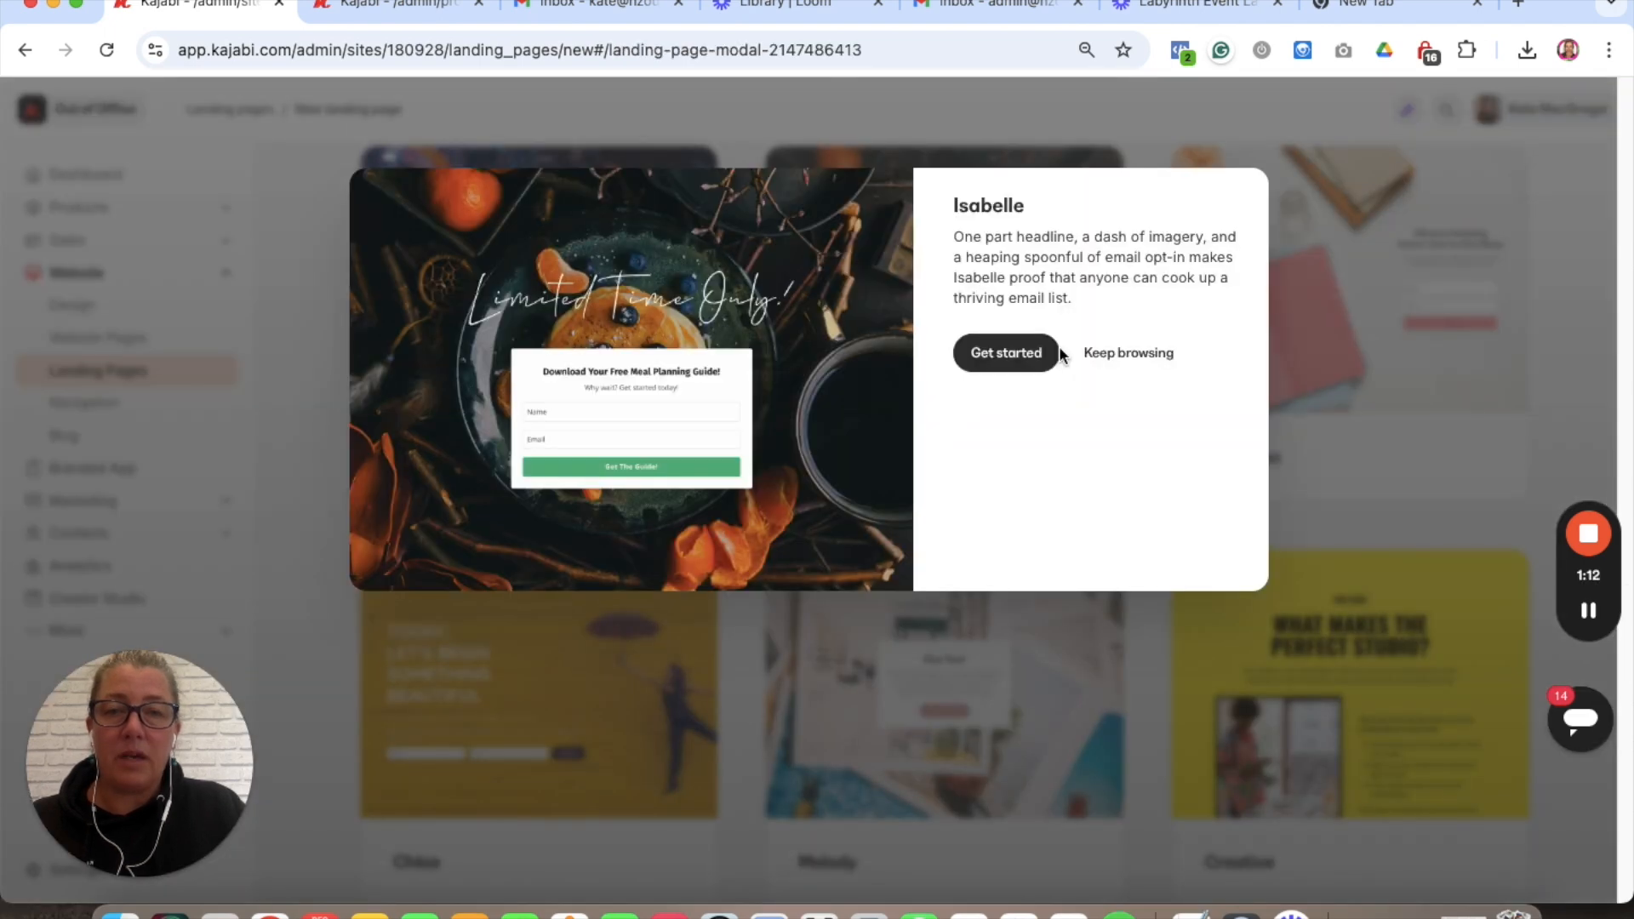
click(1025, 353)
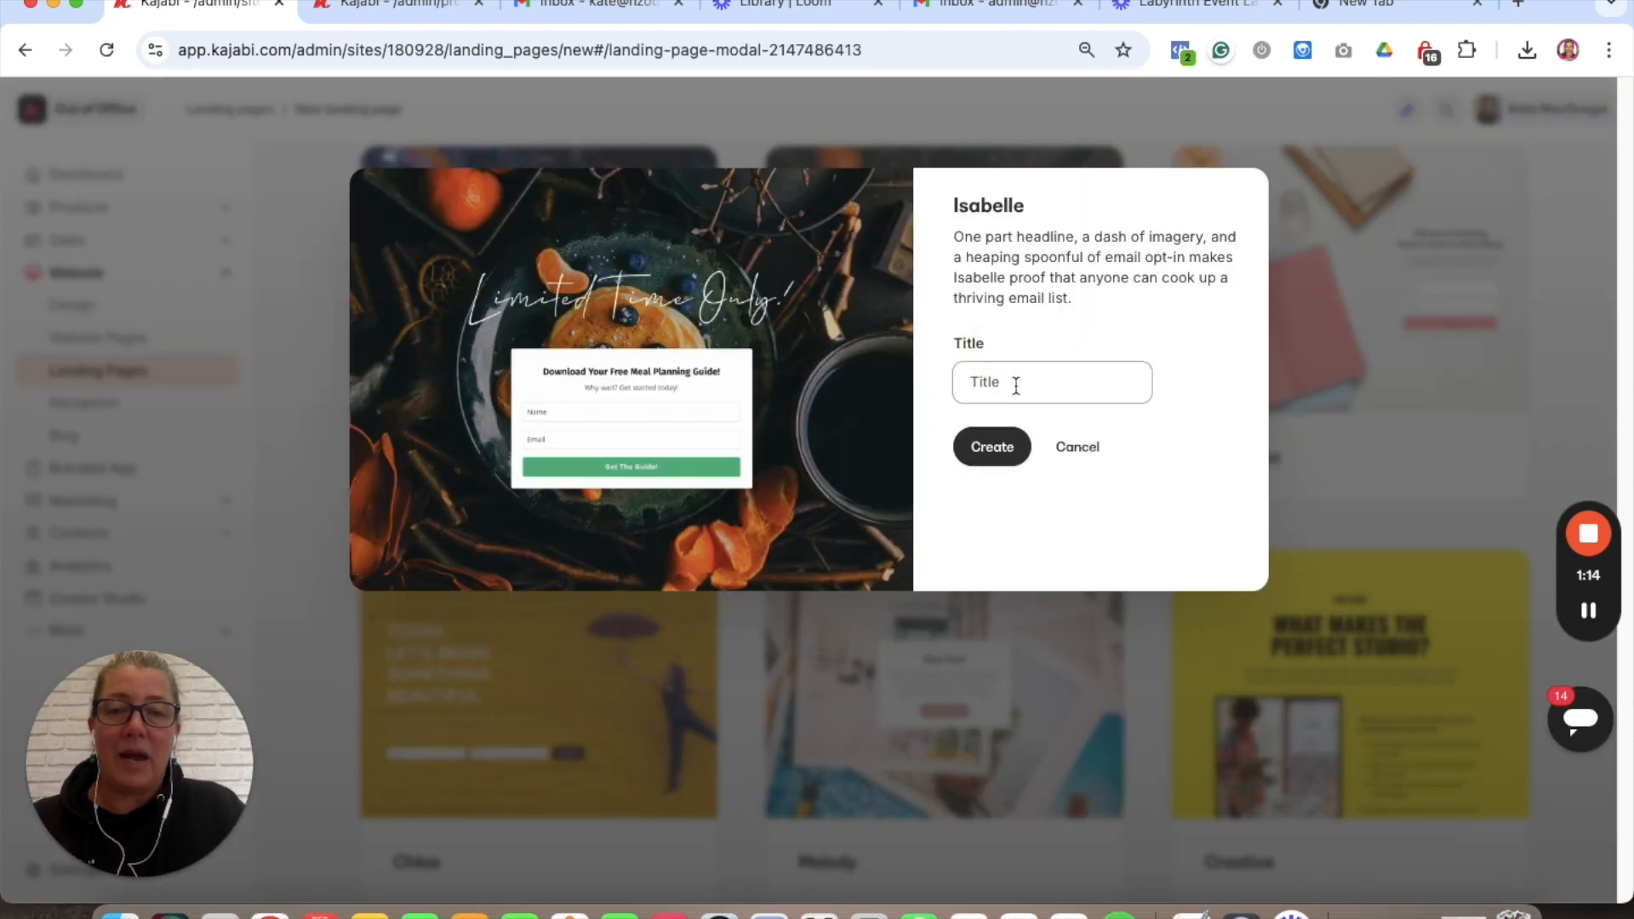
click(1016, 383)
text(T)
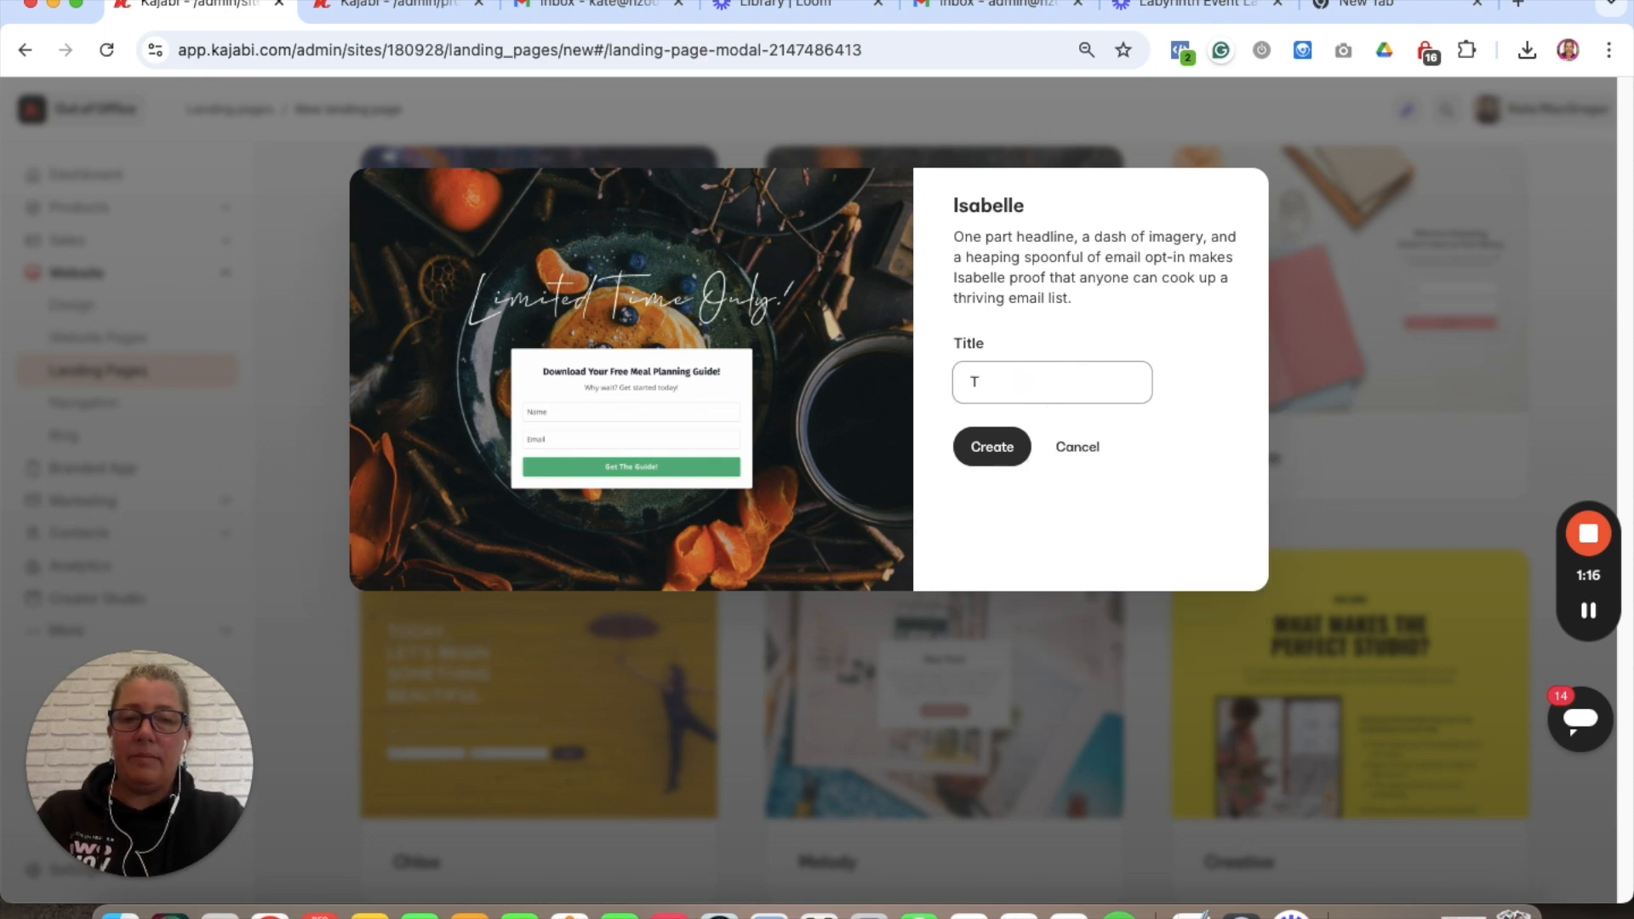
text(stest LM page)
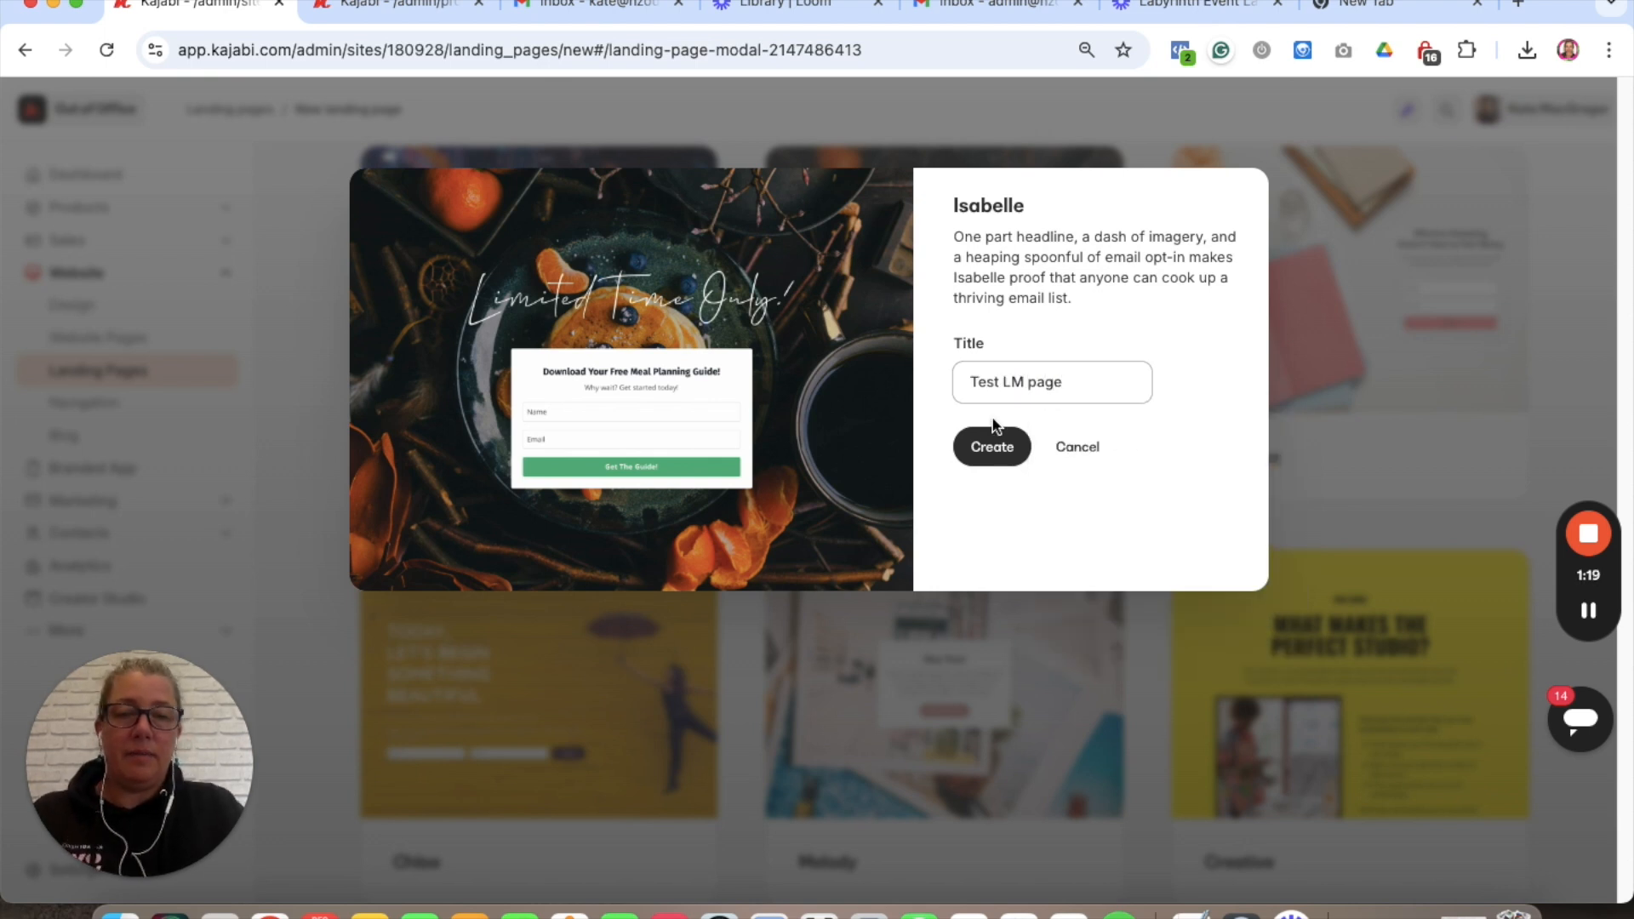
click(992, 444)
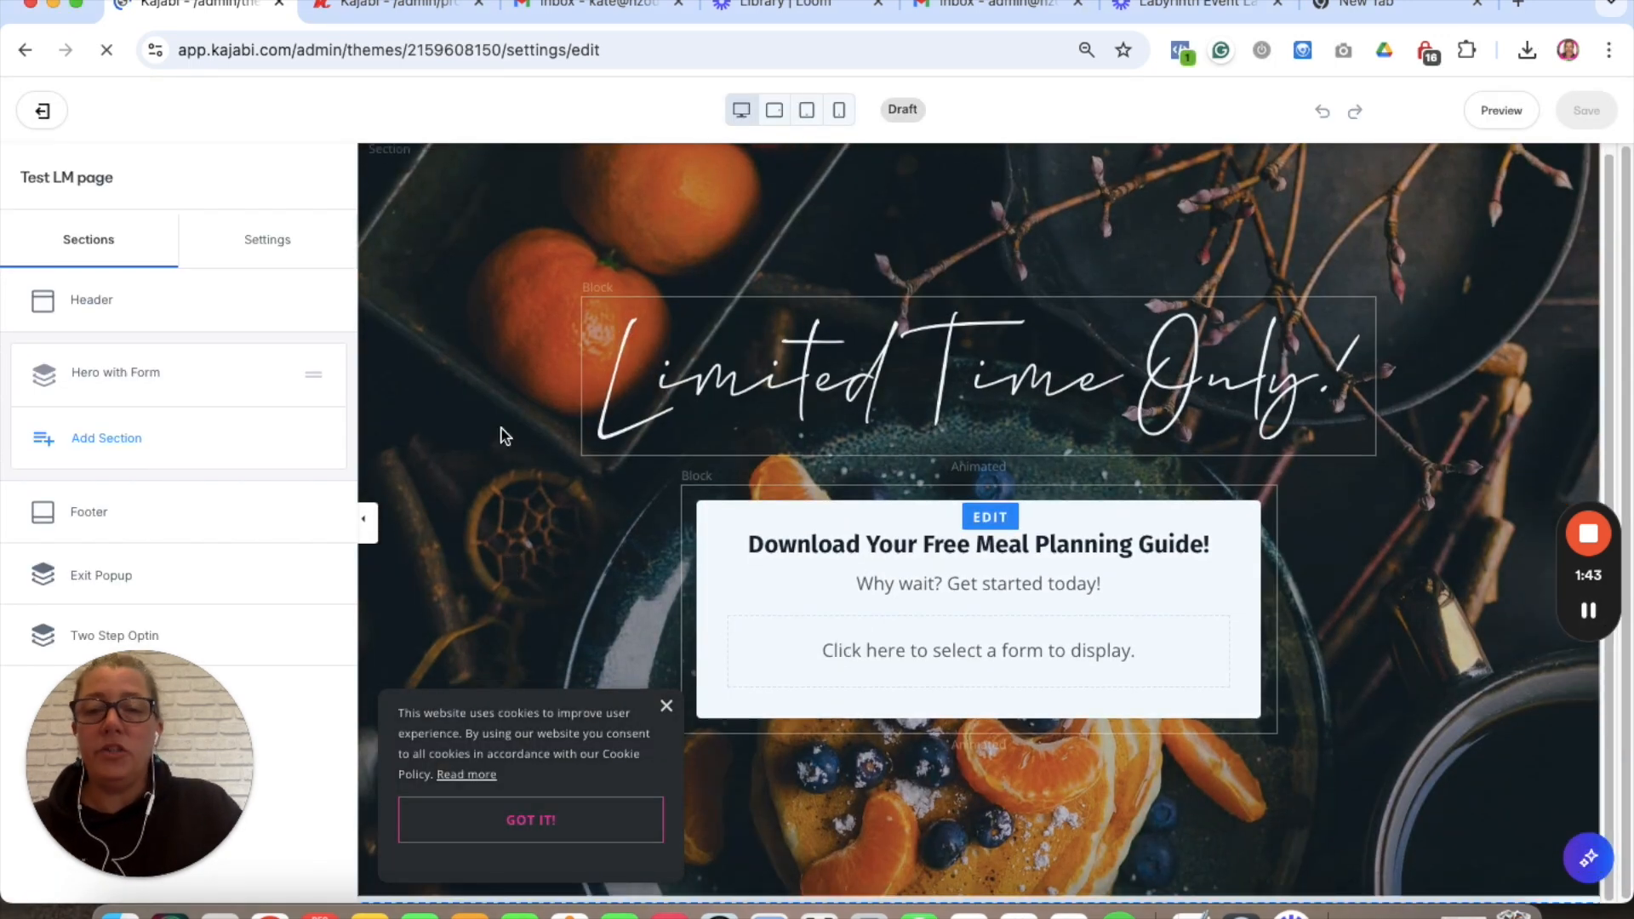
- Open the Hero with Form section settings showing its Image and Form blocks
click(128, 375)
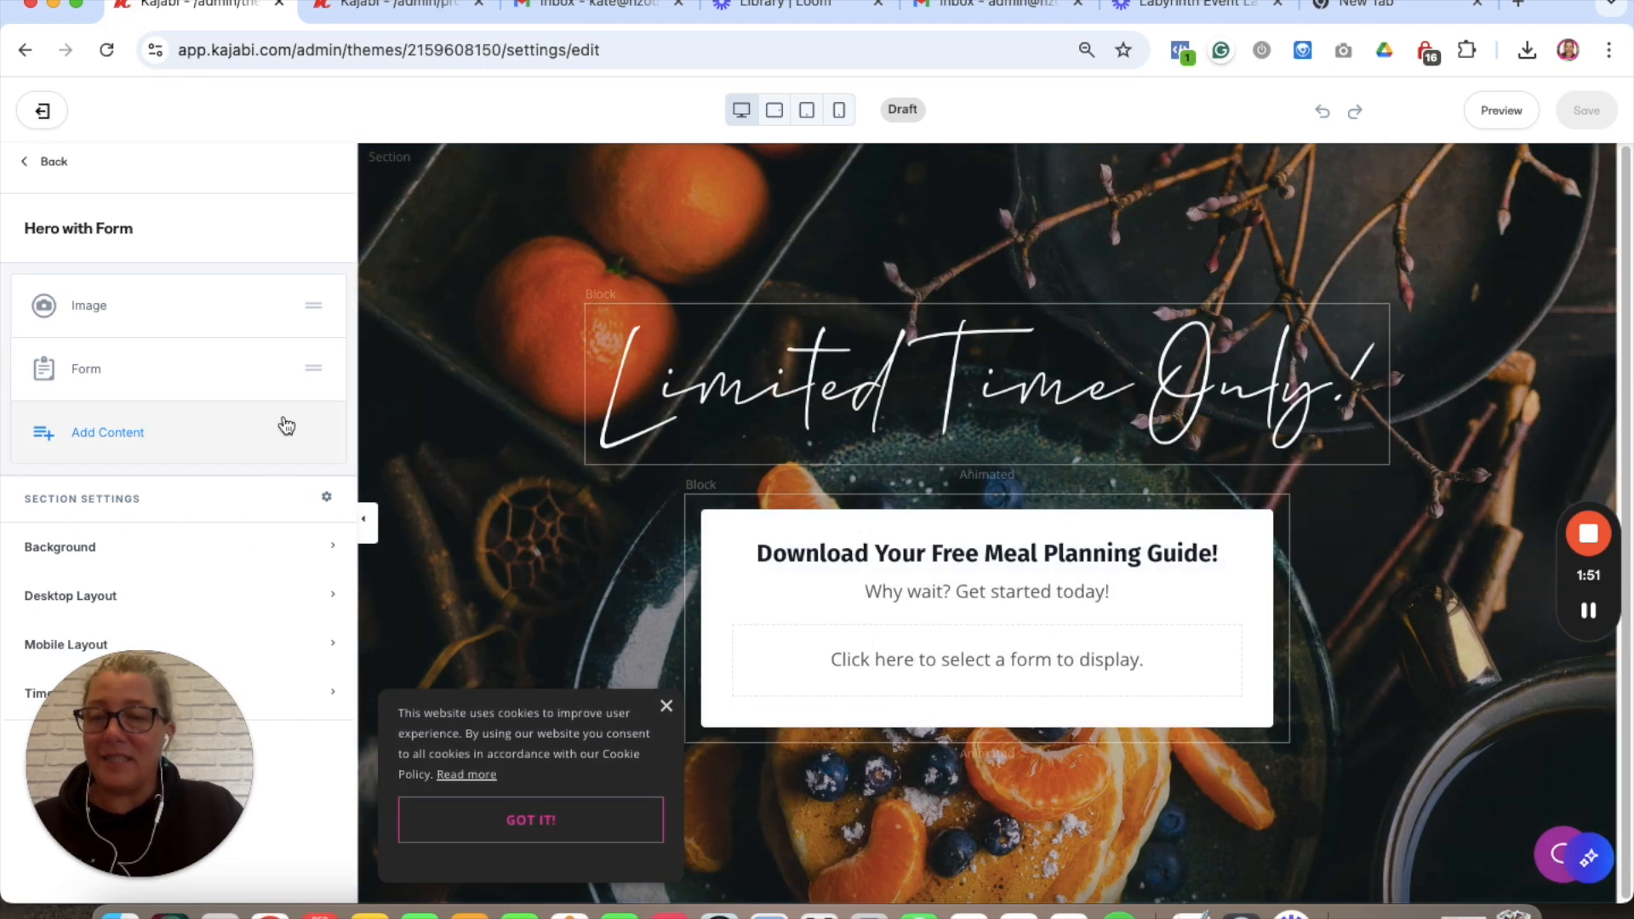
drag(191, 776, 548, 766)
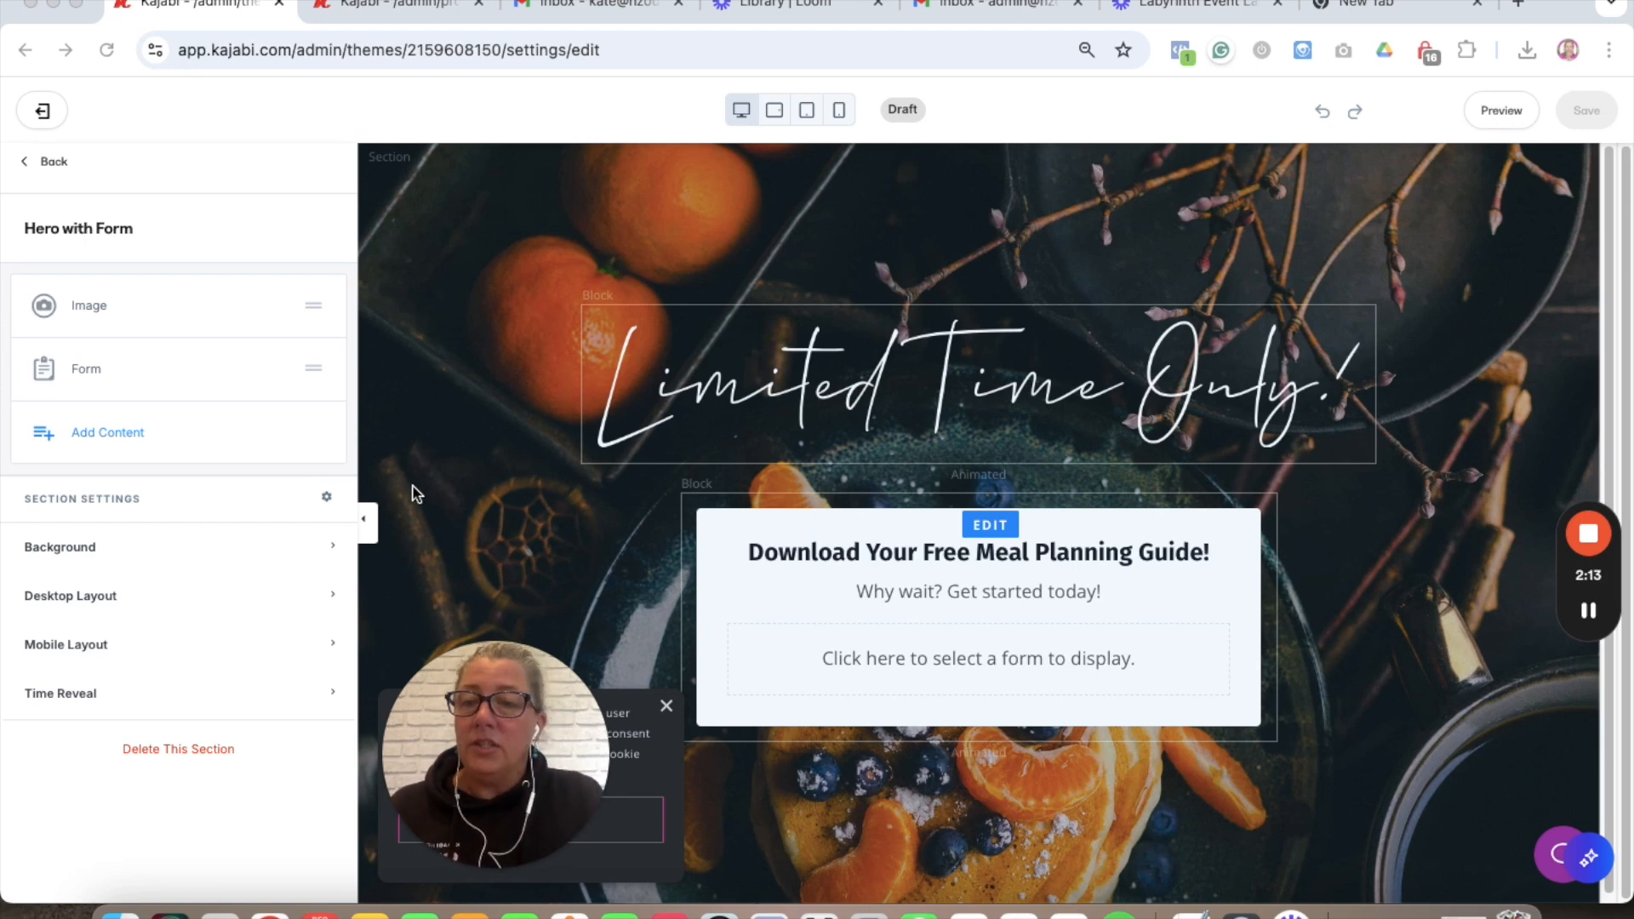
- Set the Hero with Form background to the palm-tree beach photo from recent images
click(474, 375)
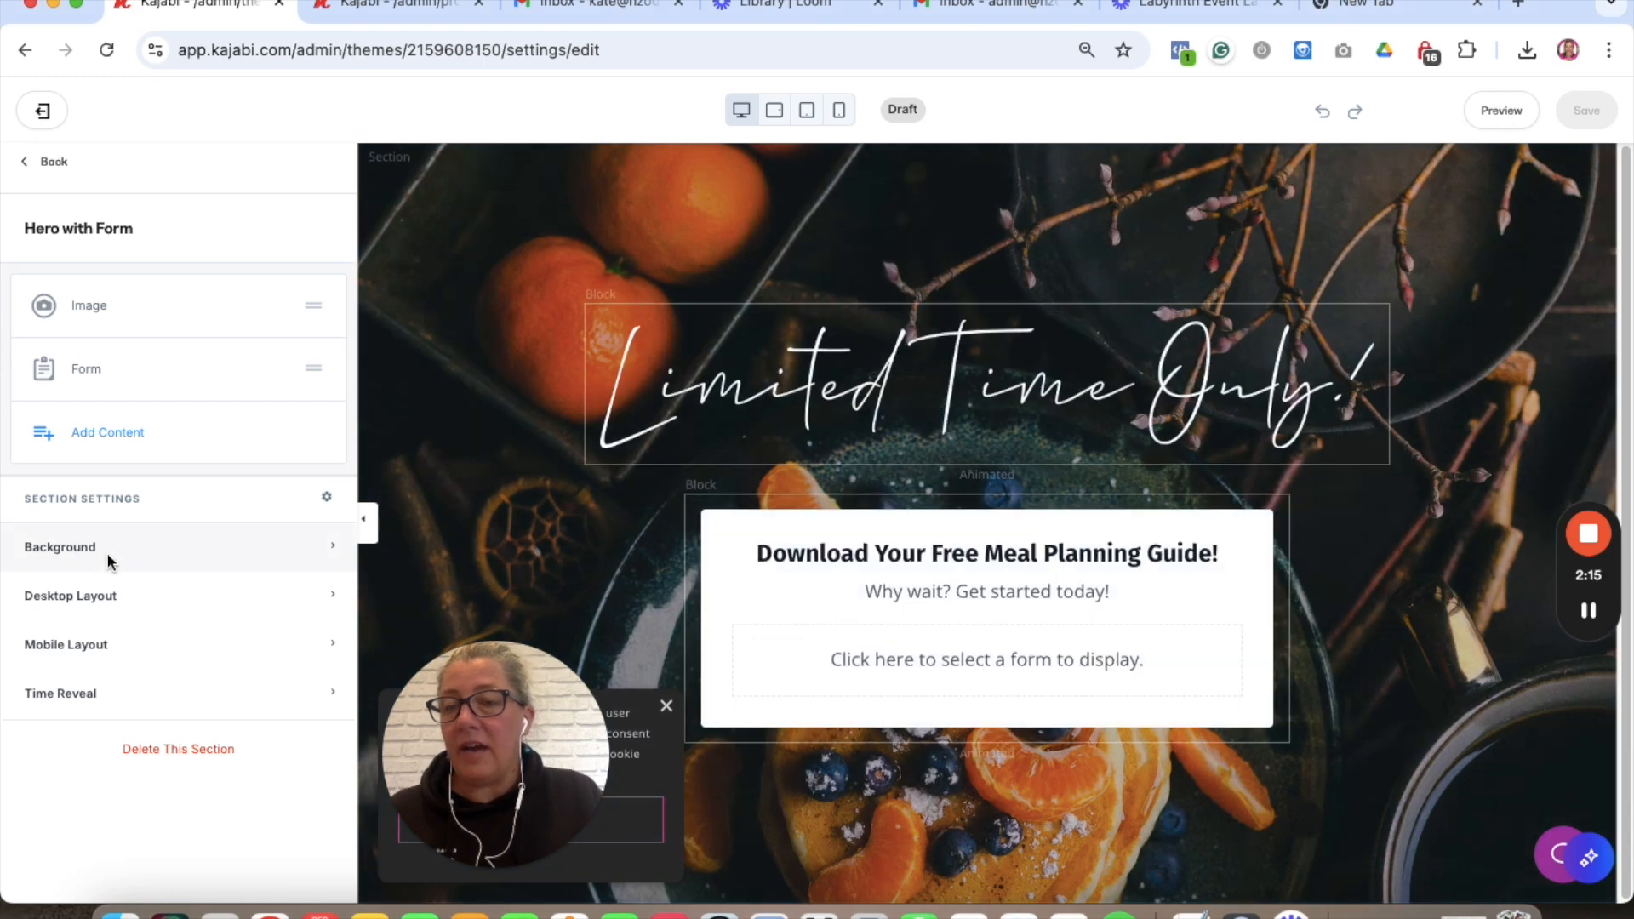
click(105, 553)
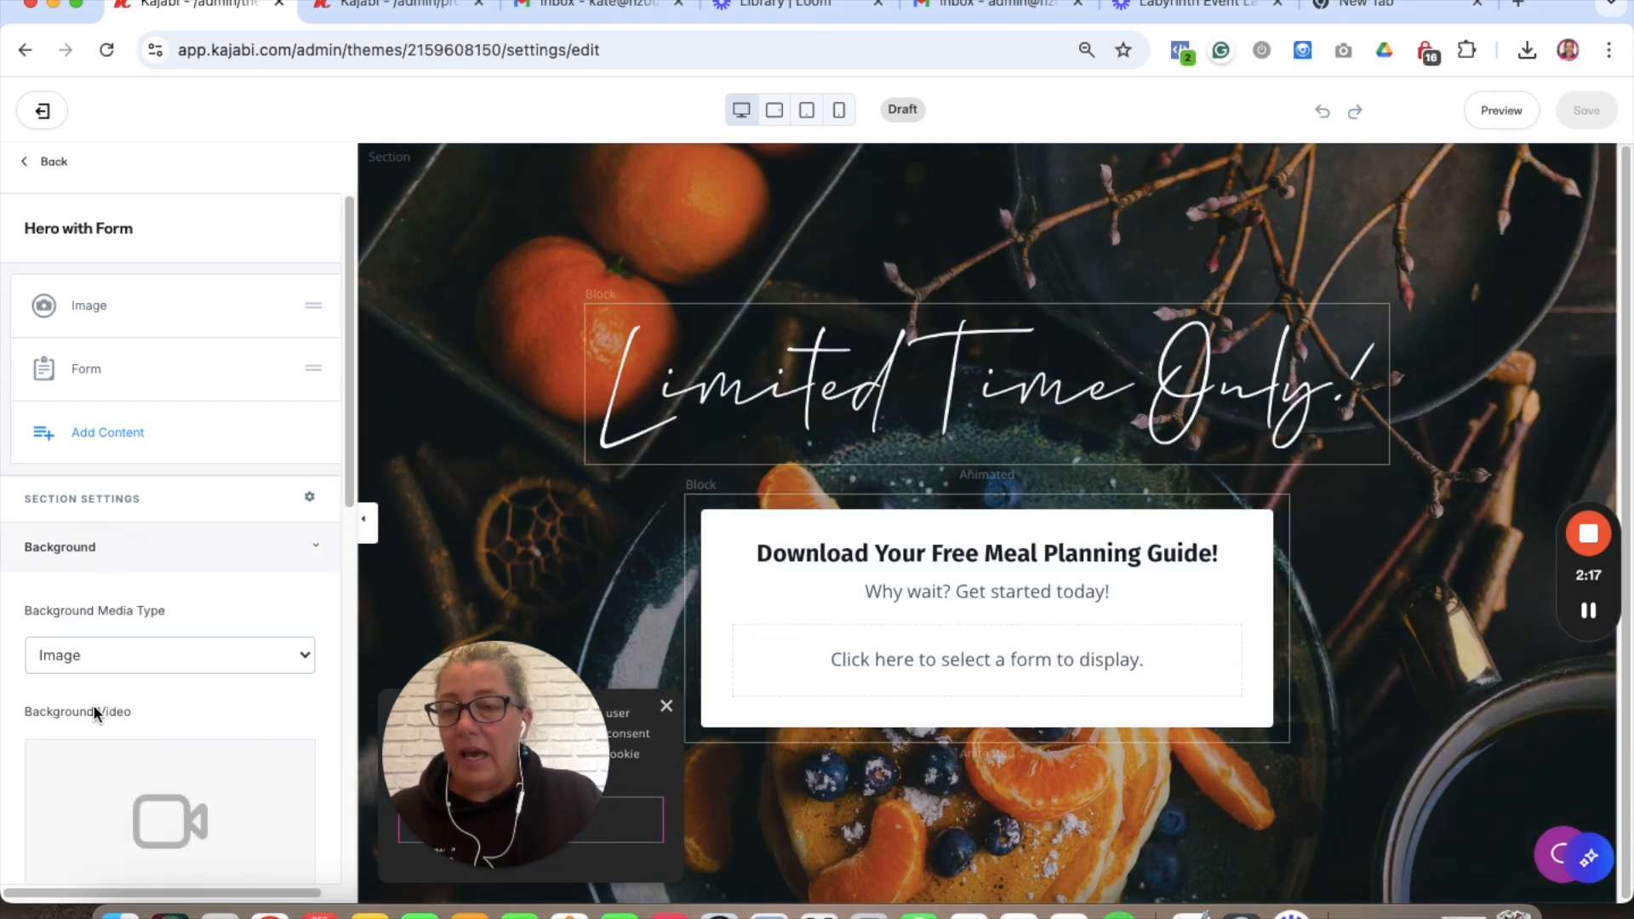
scroll(93, 713, down, 2)
scroll(94, 713, down, 5)
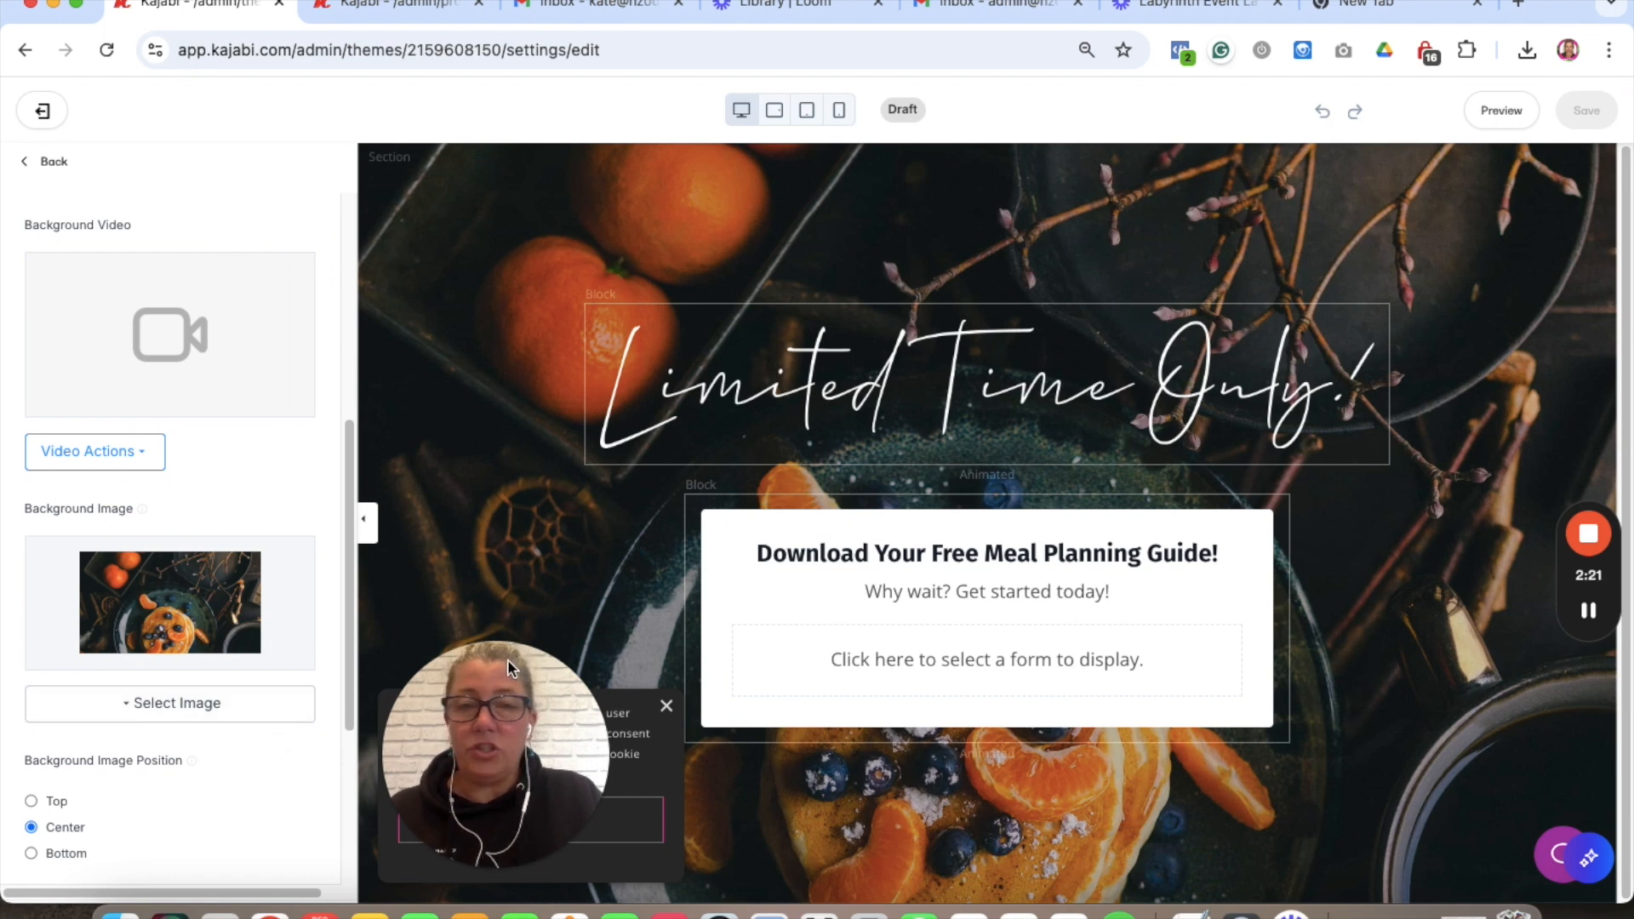
click(134, 709)
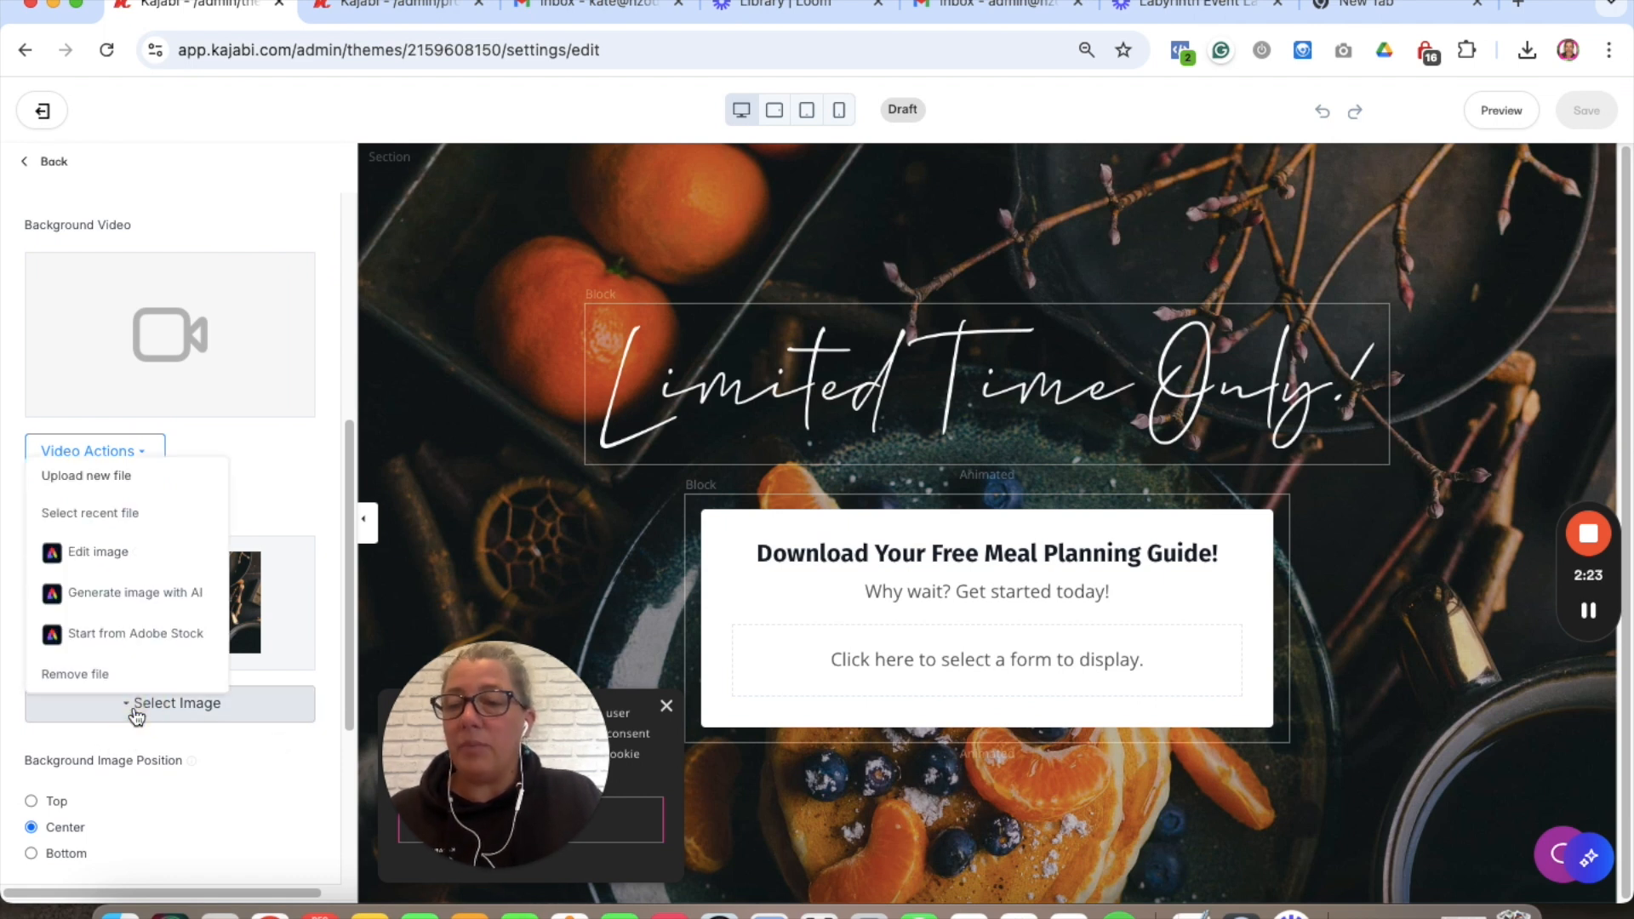
click(90, 477)
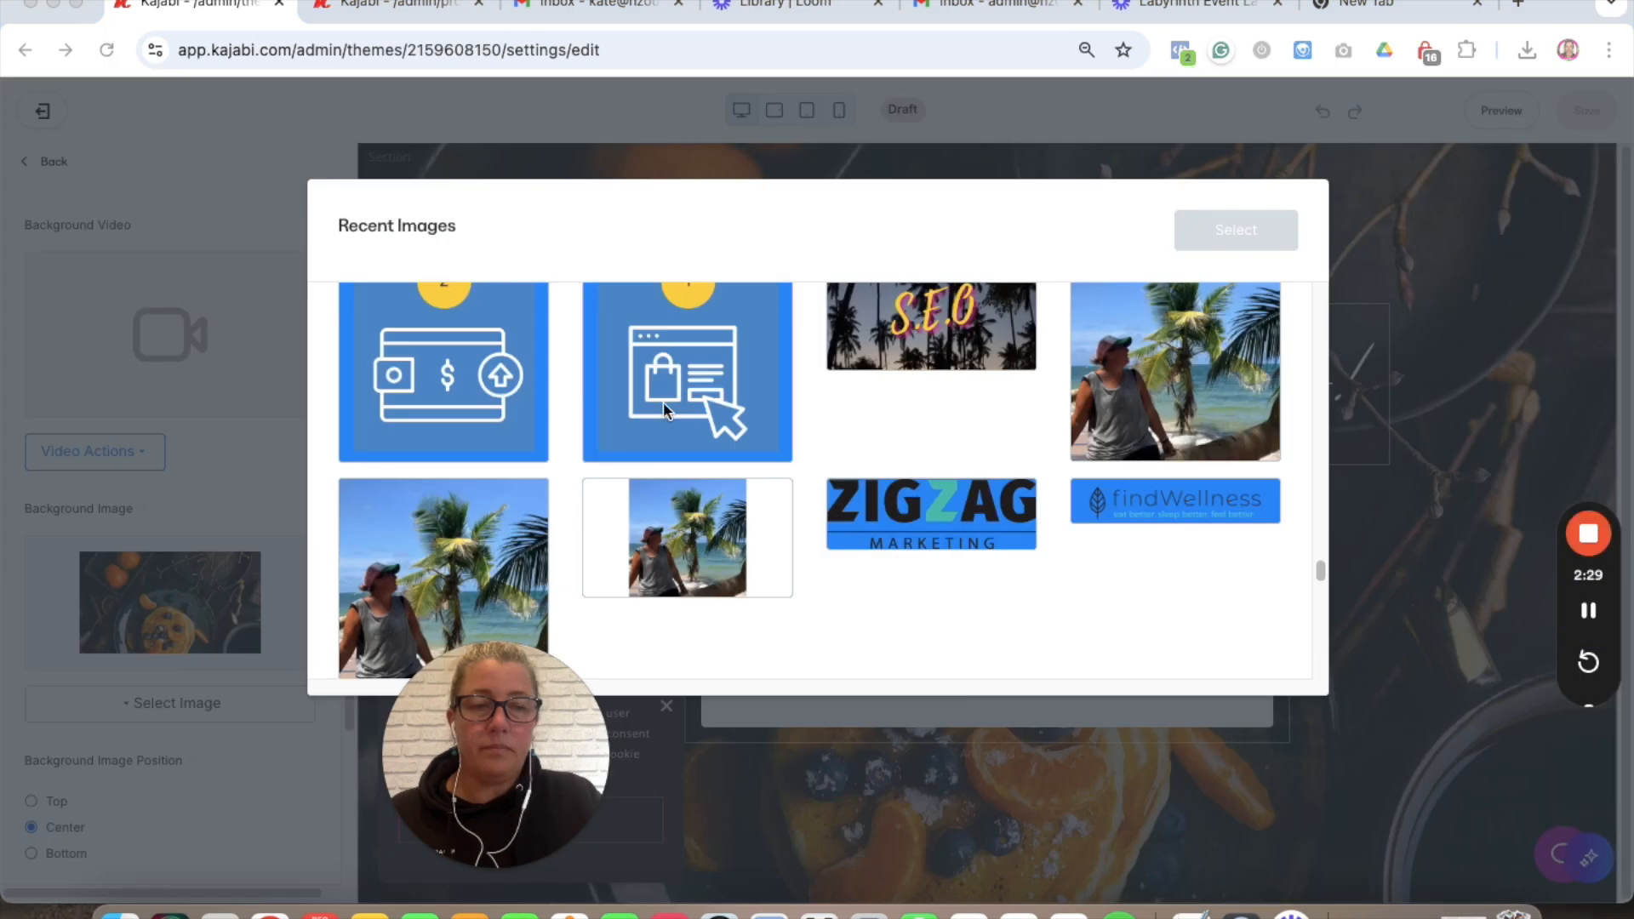
scroll(493, 488, down, 5)
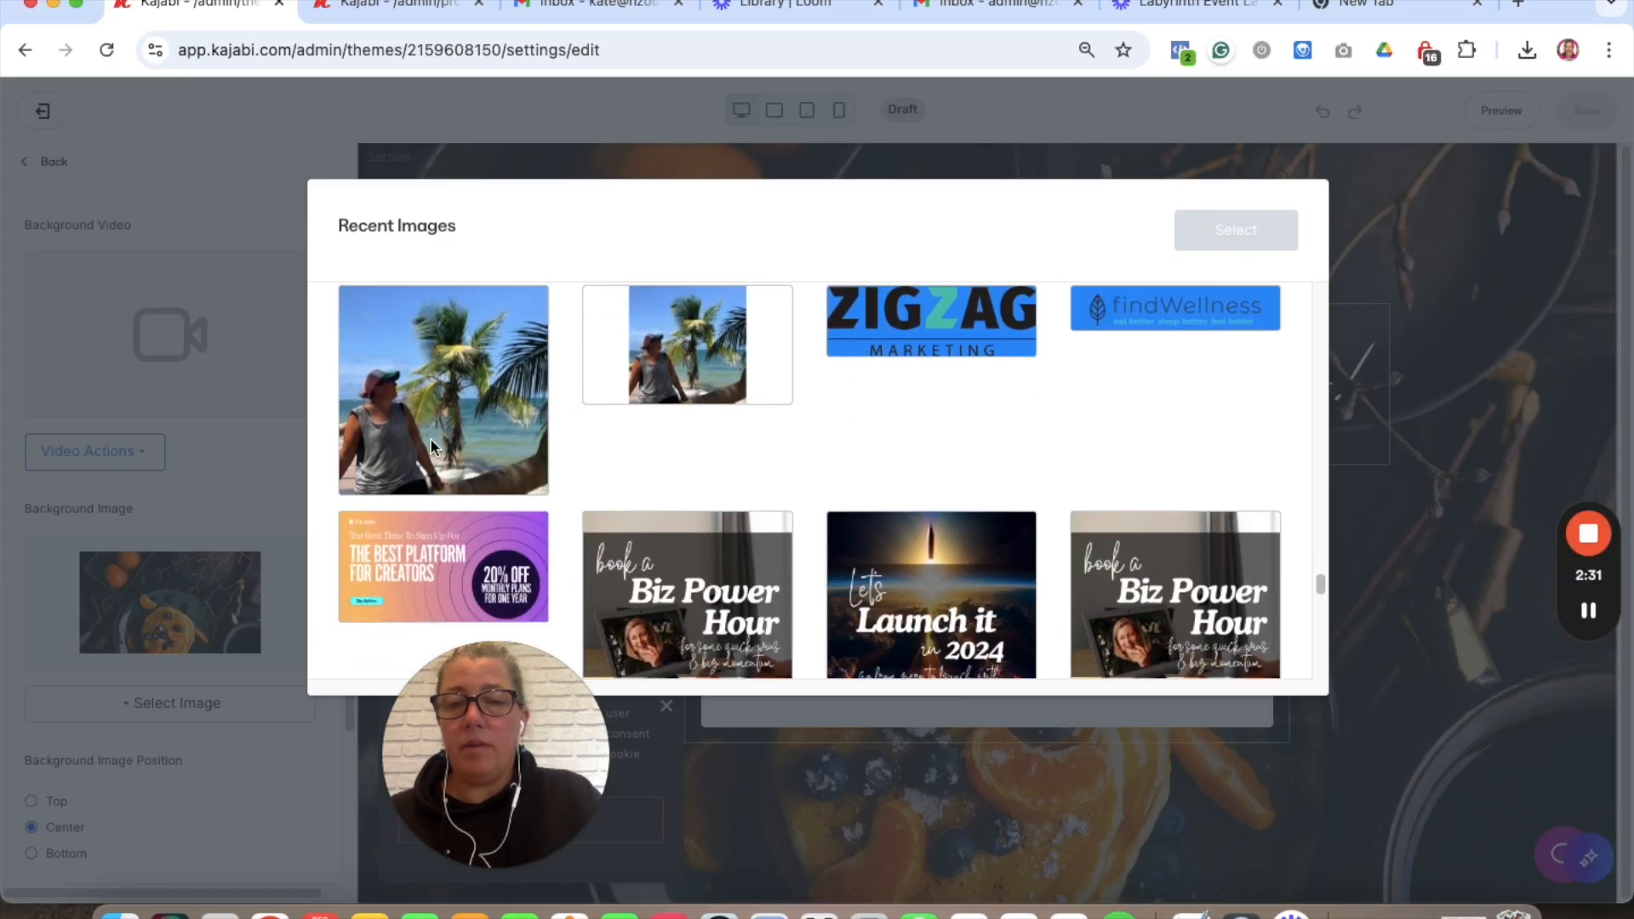
click(431, 437)
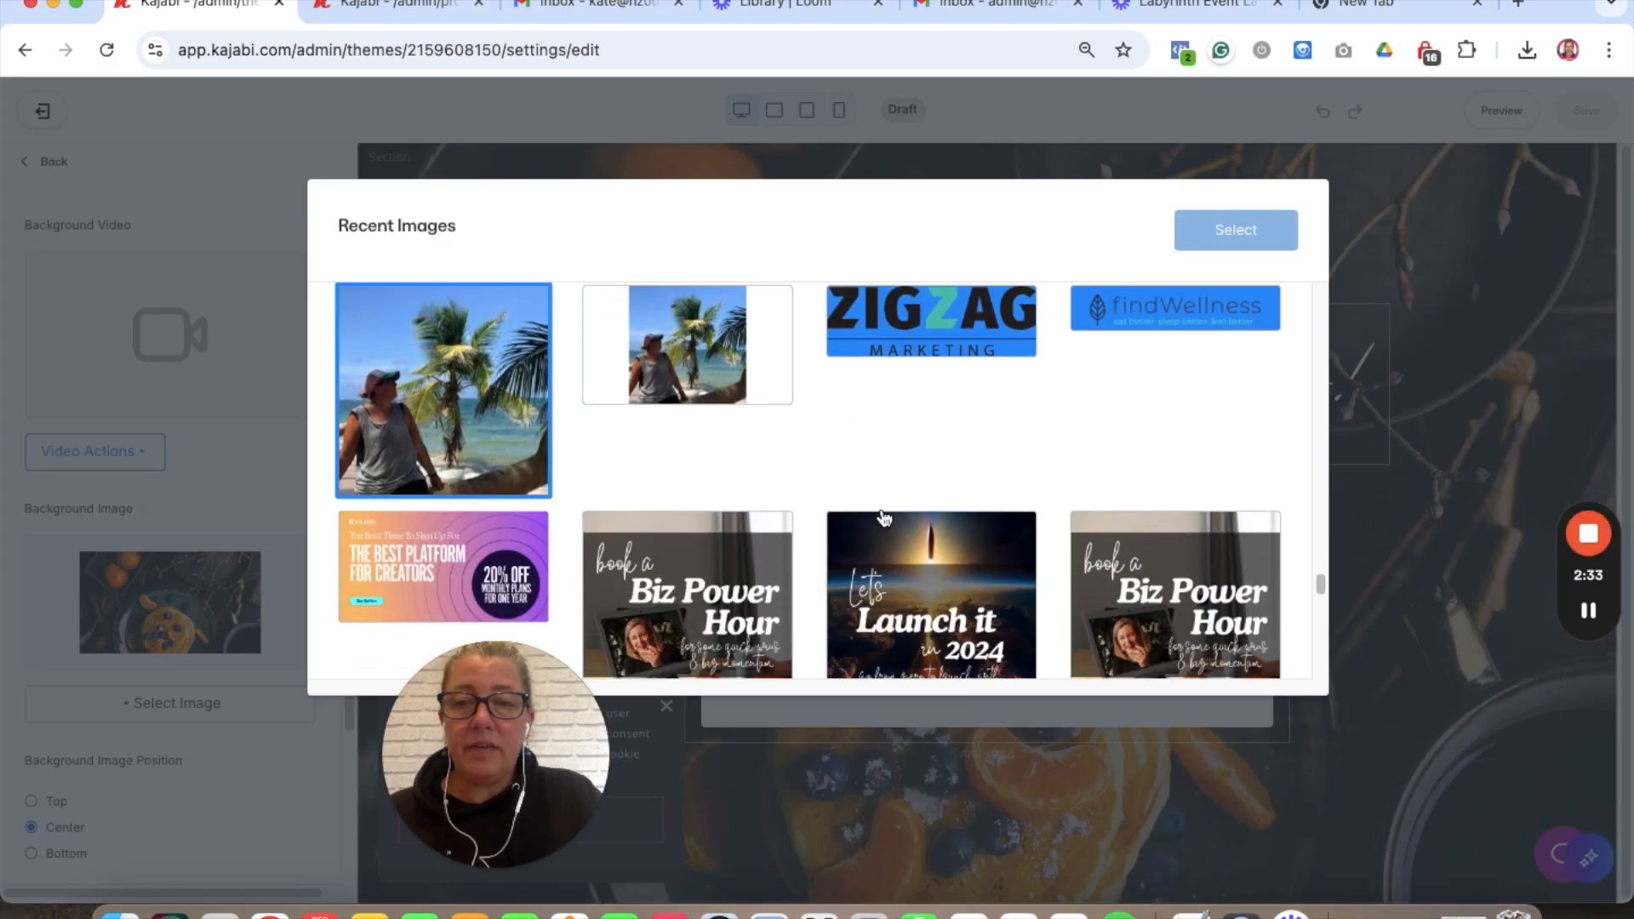
click(1236, 230)
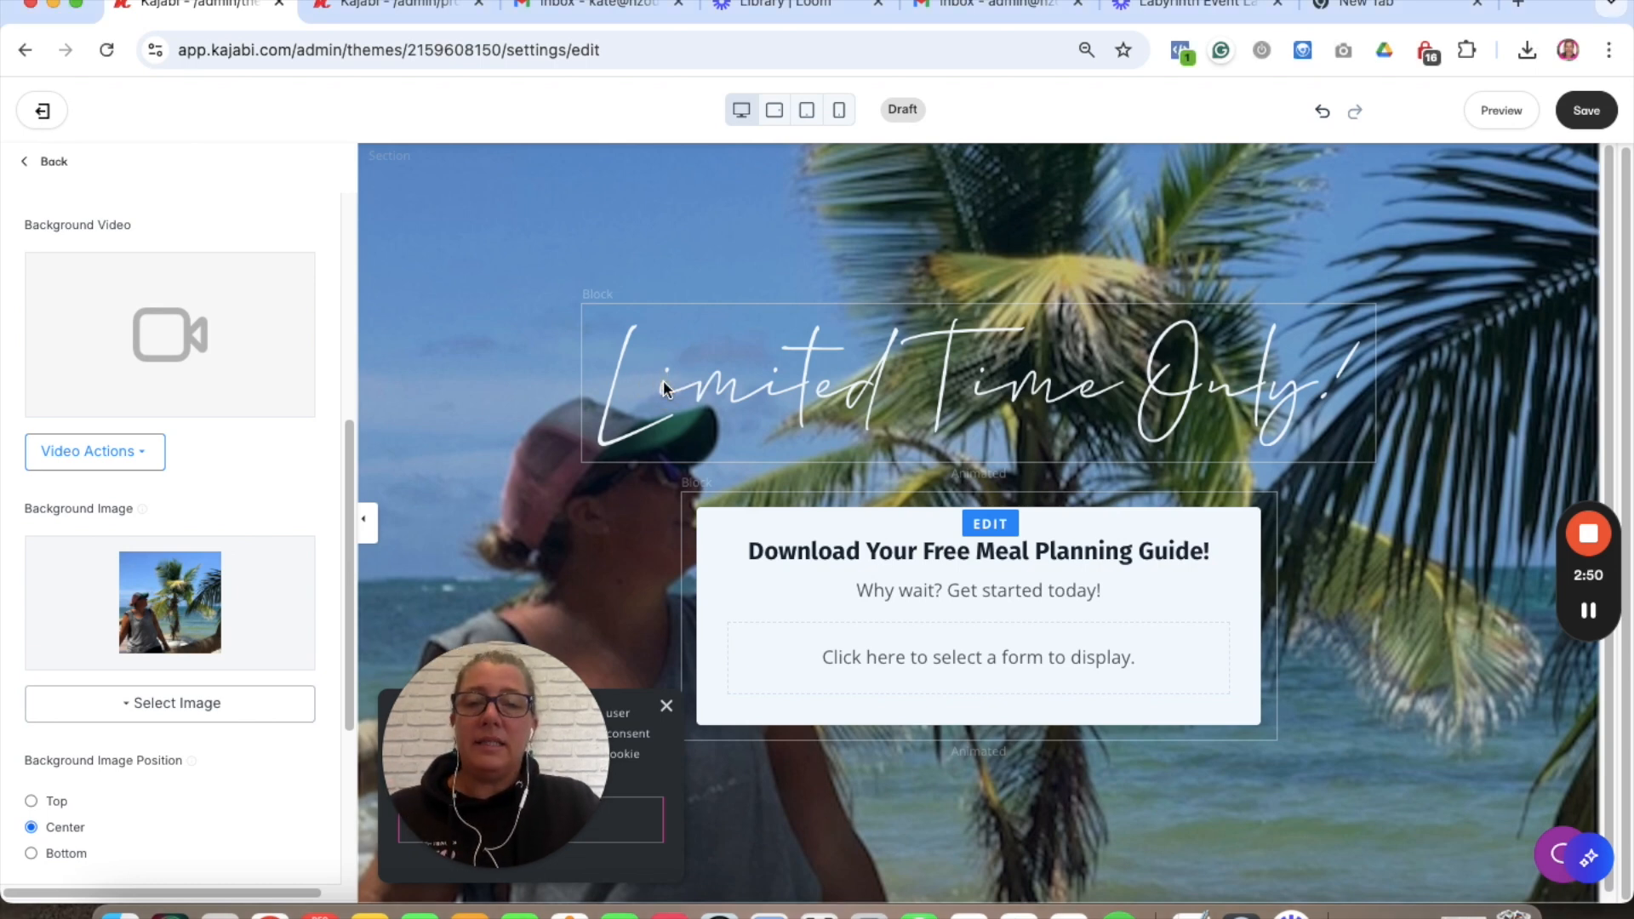
- Delete the 'Limited Time Only!' image block from the hero section
click(754, 381)
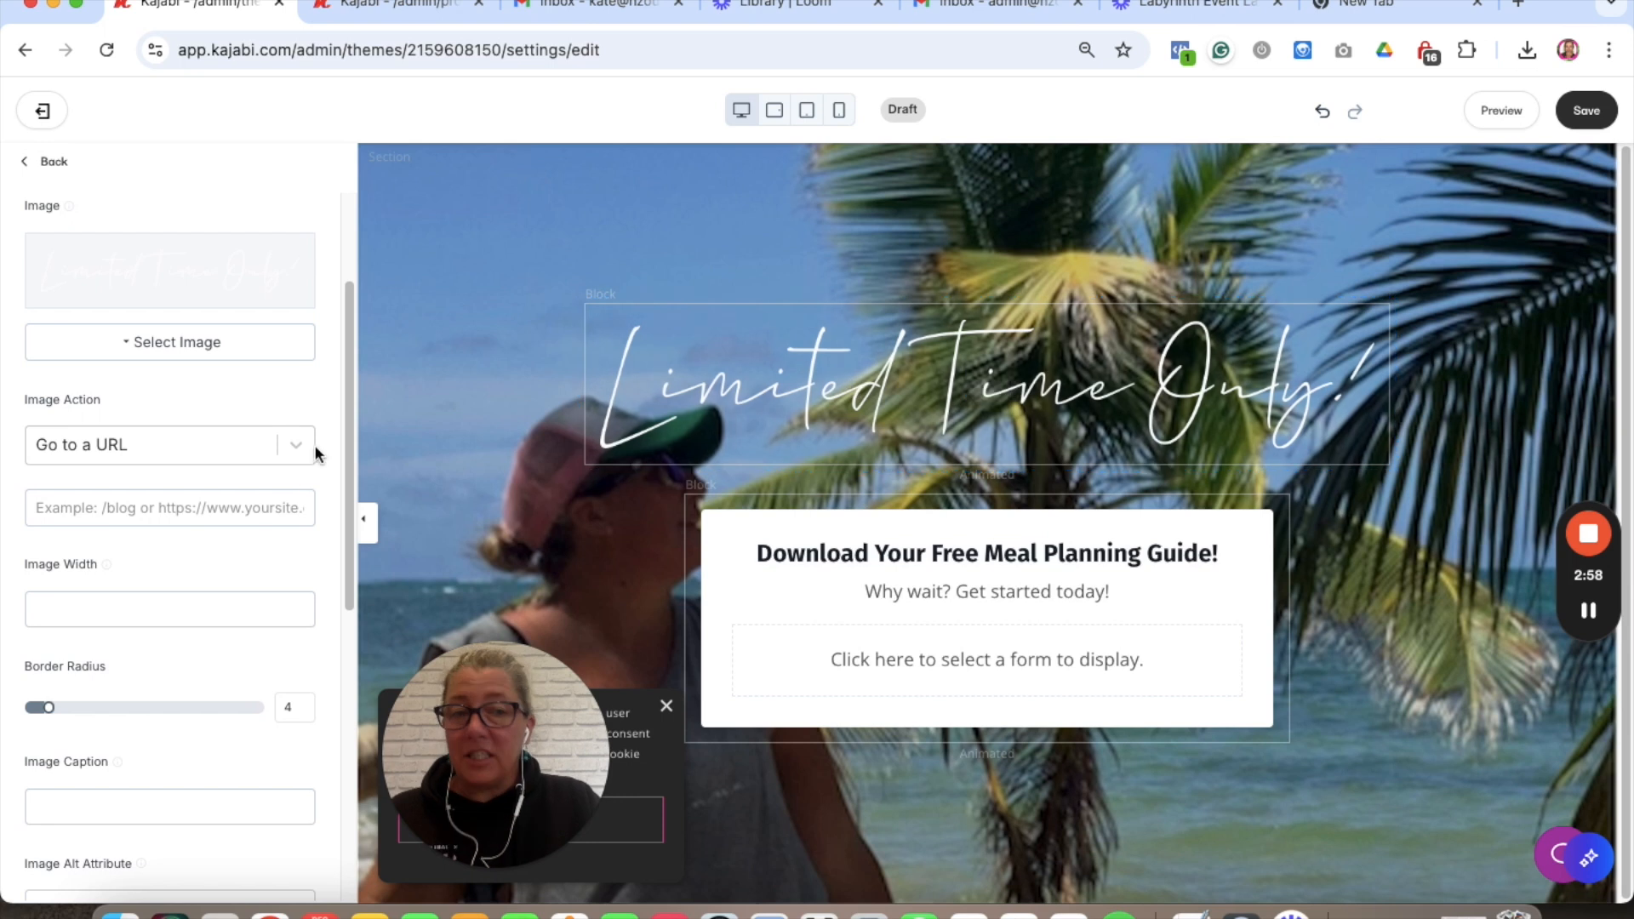
scroll(274, 487, down, 10)
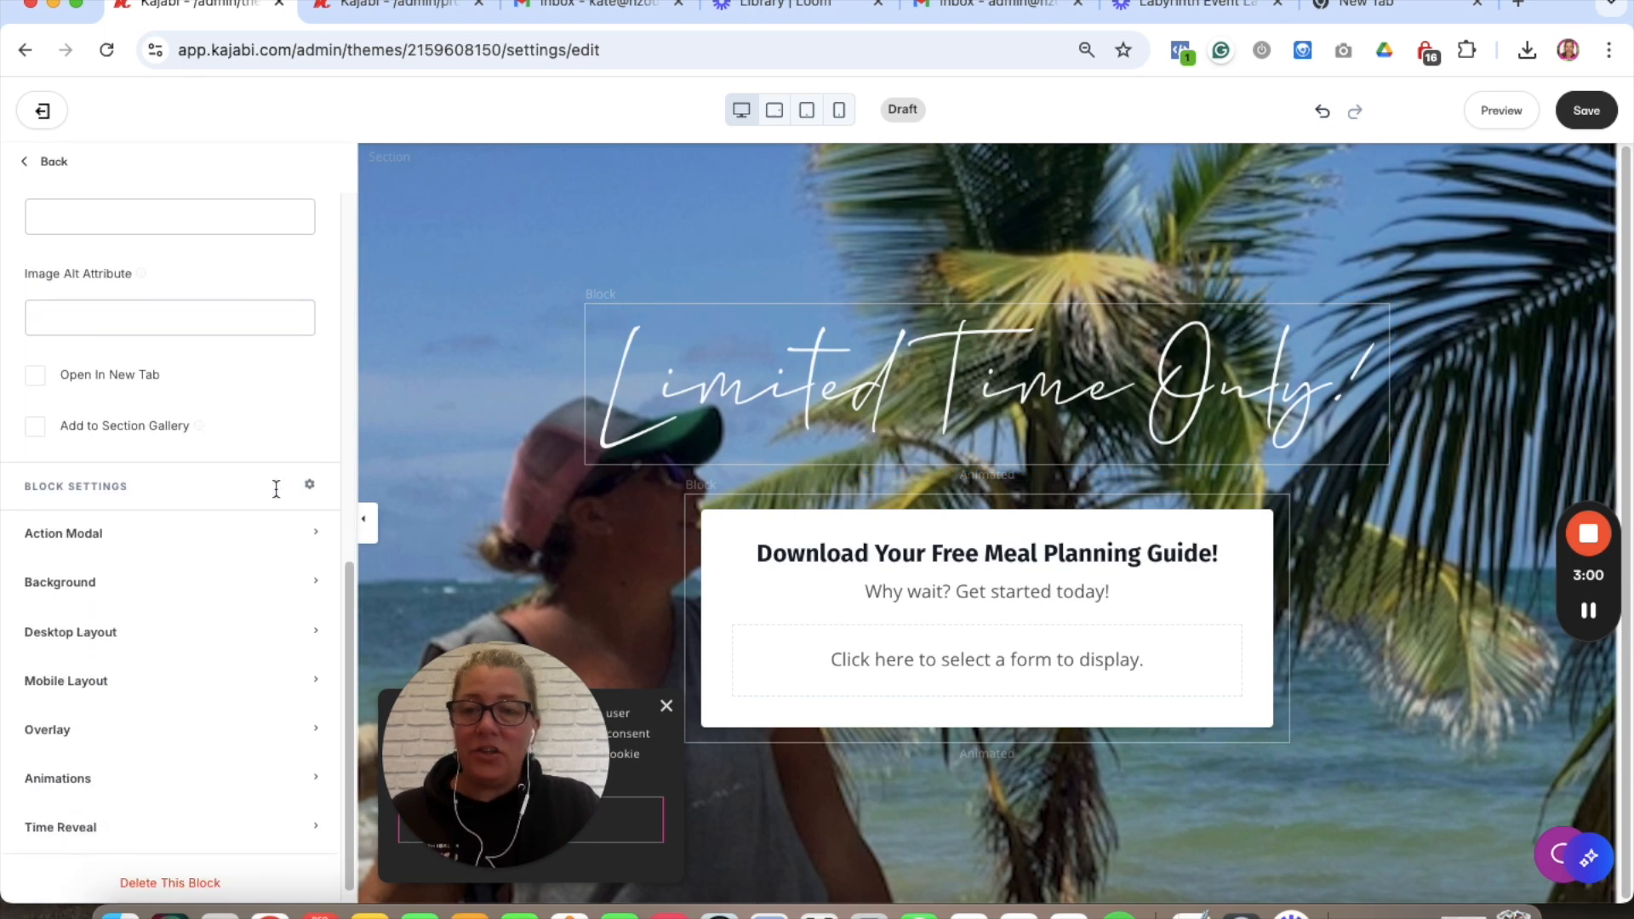
scroll(276, 488, down, 1)
click(170, 870)
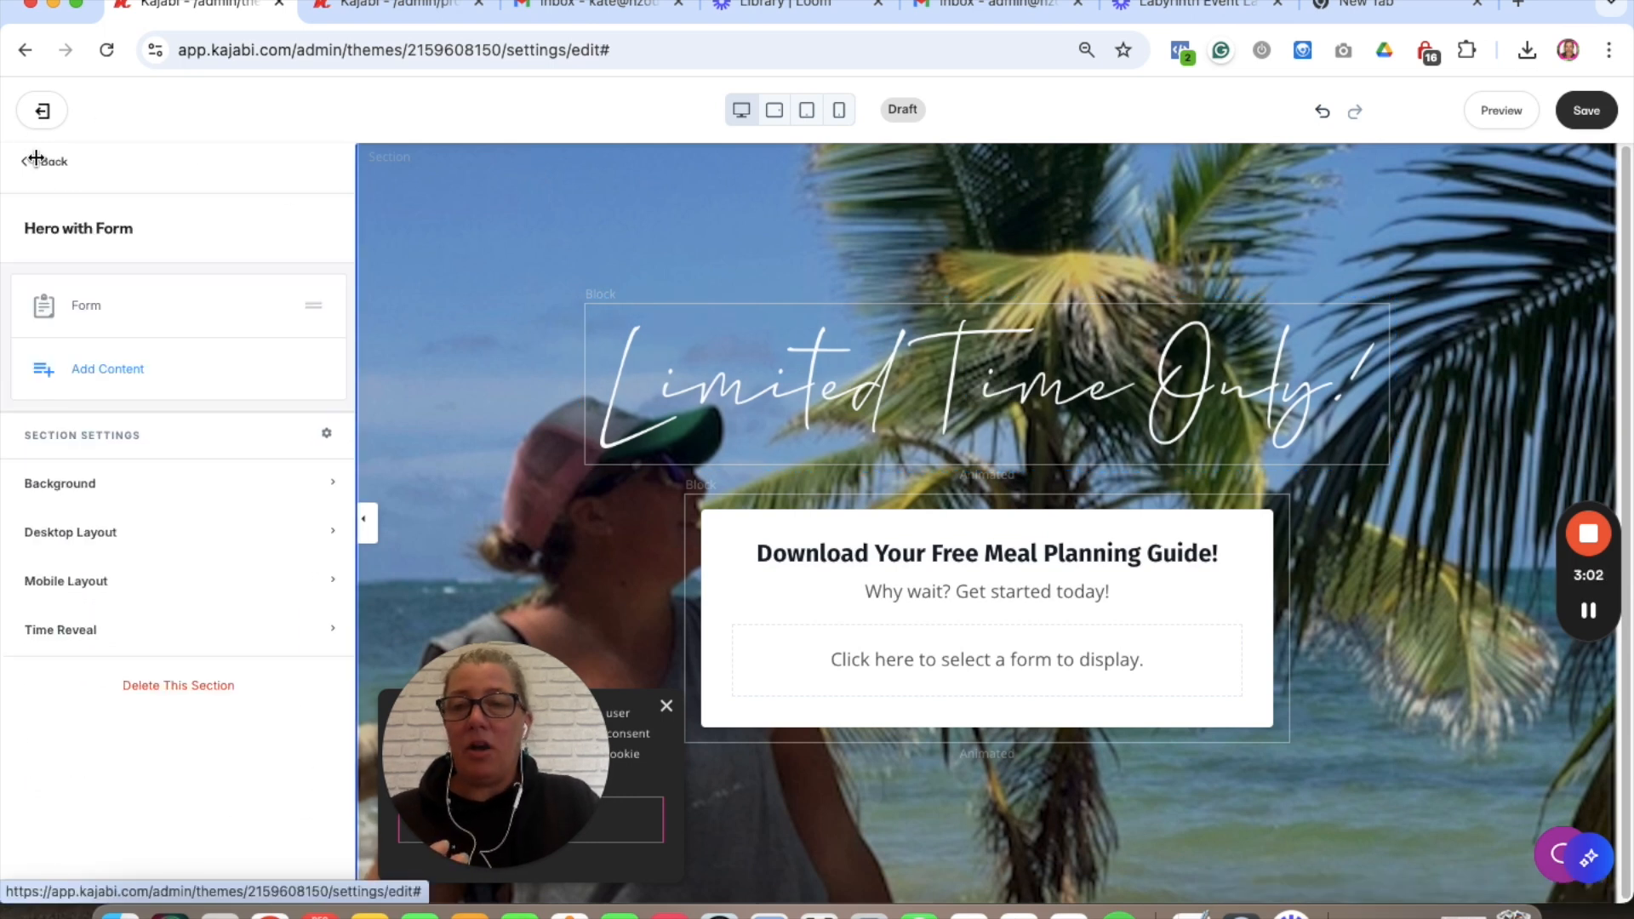
- Browse the Add Content element list and go back without adding anything
click(120, 368)
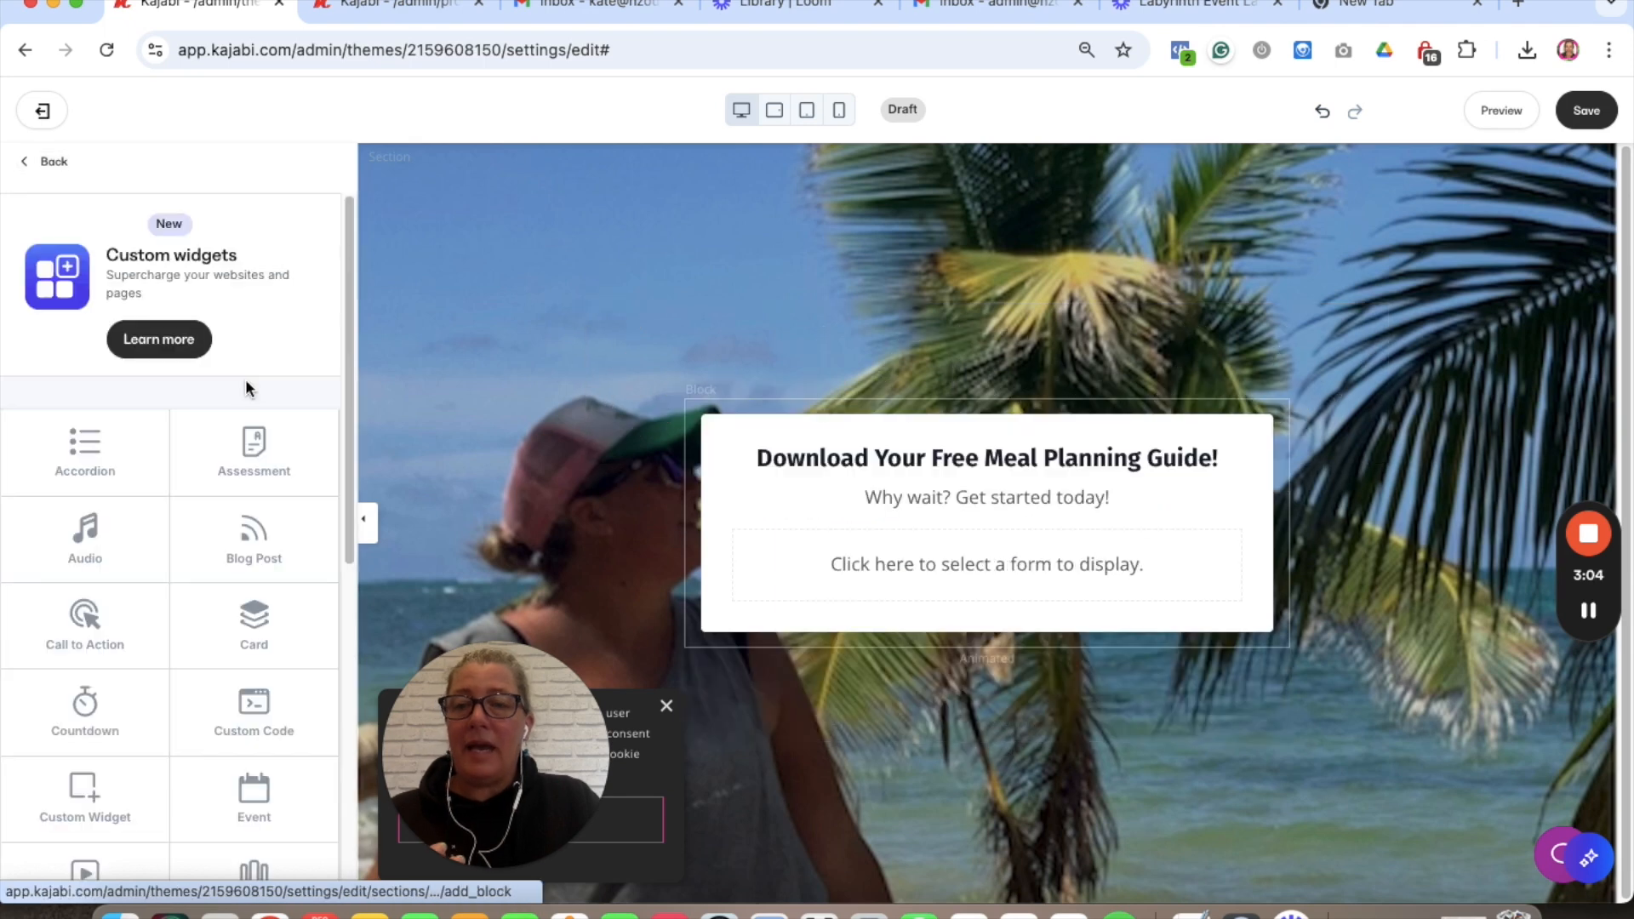
scroll(128, 615, down, 5)
scroll(127, 615, down, 3)
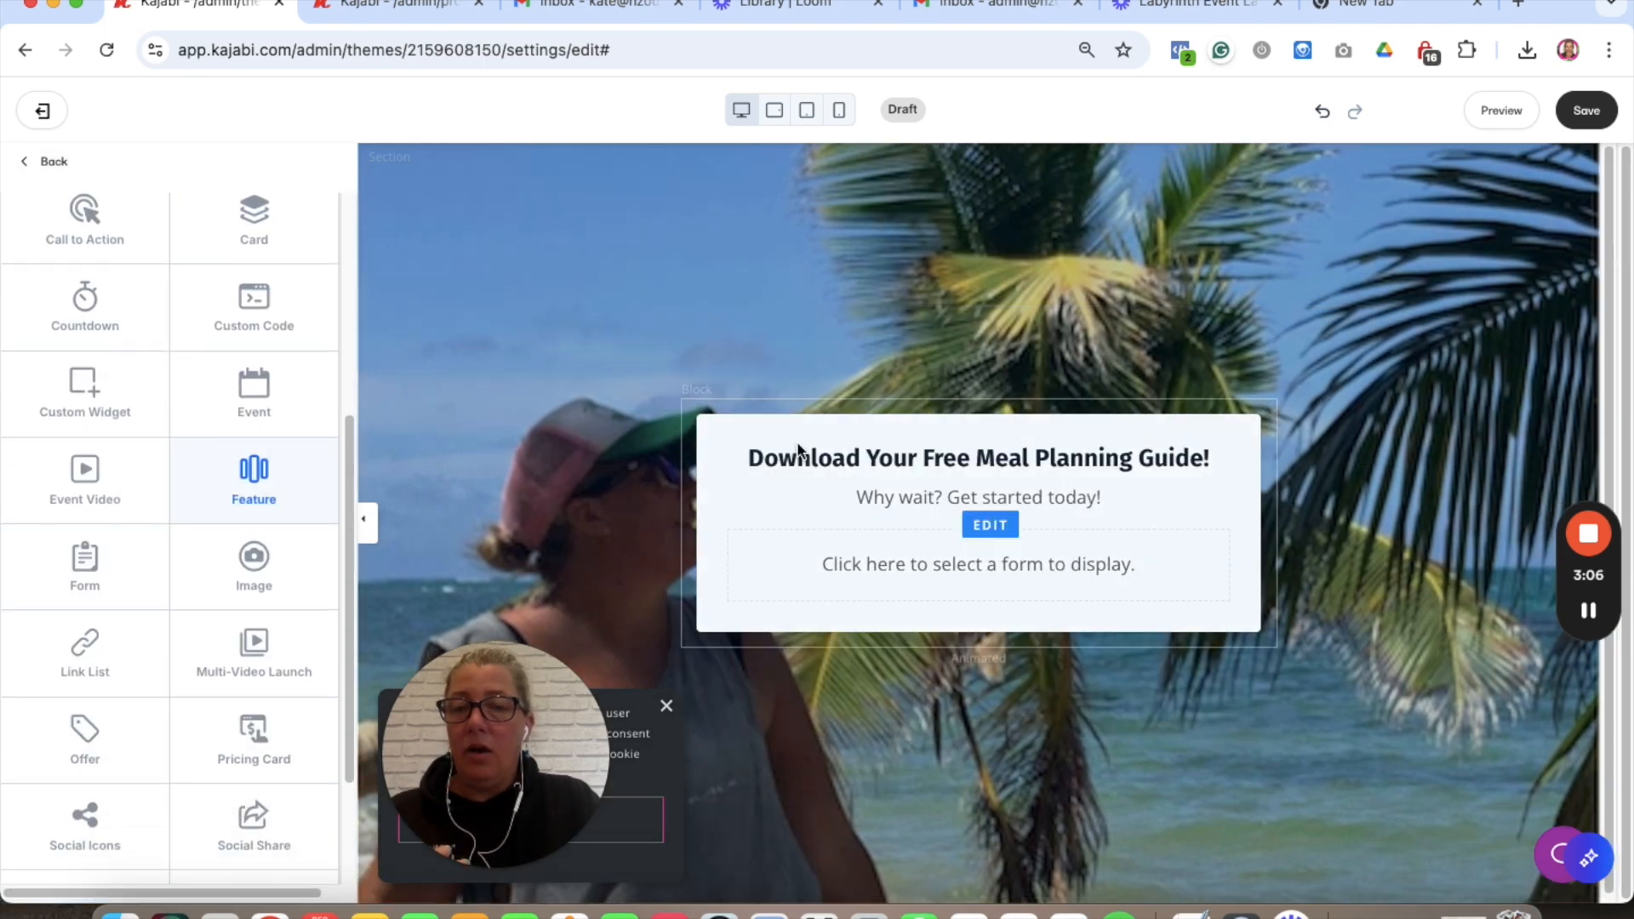
scroll(223, 443, up, 5)
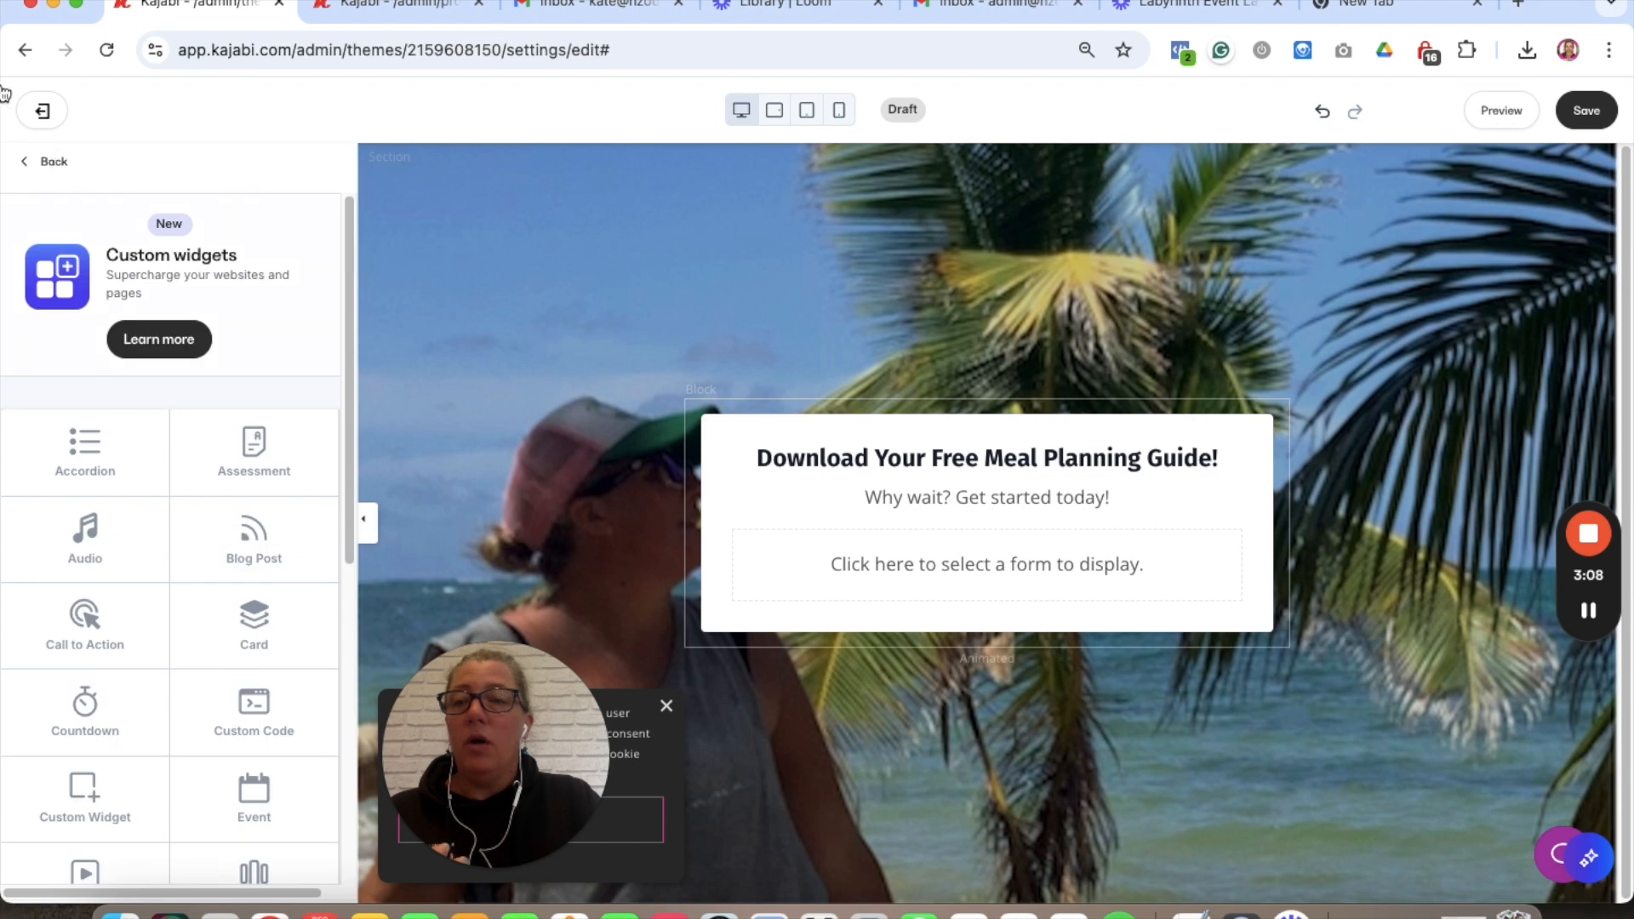
click(47, 163)
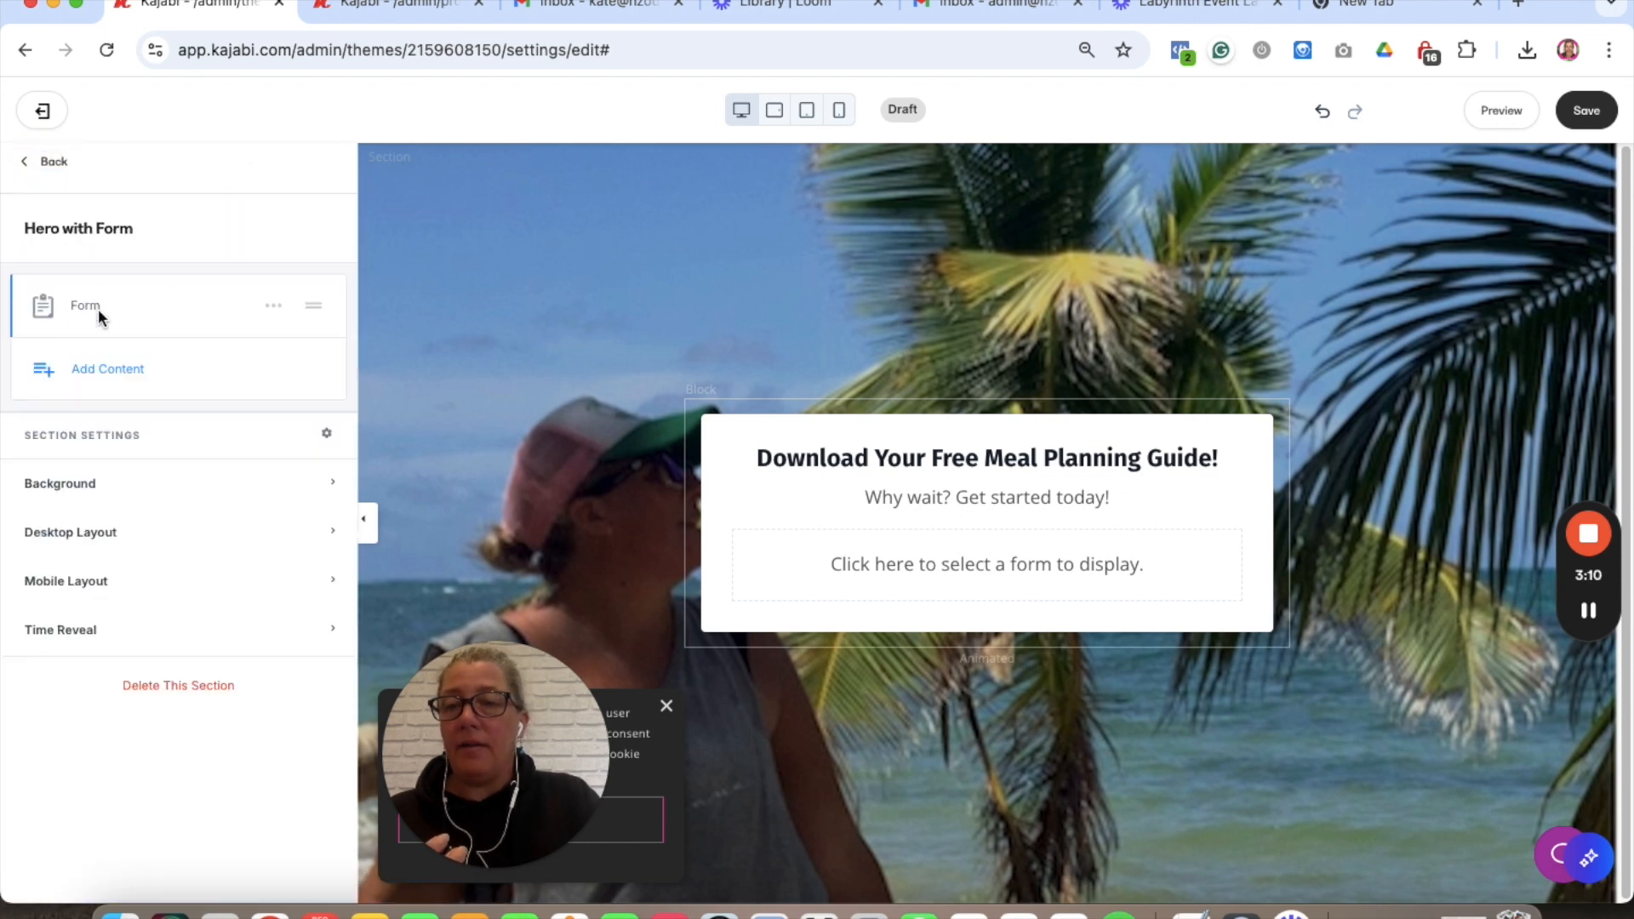
- Rewrite the form heading to 'Join Us to Keep Updated and Hear about our new offers'
click(708, 441)
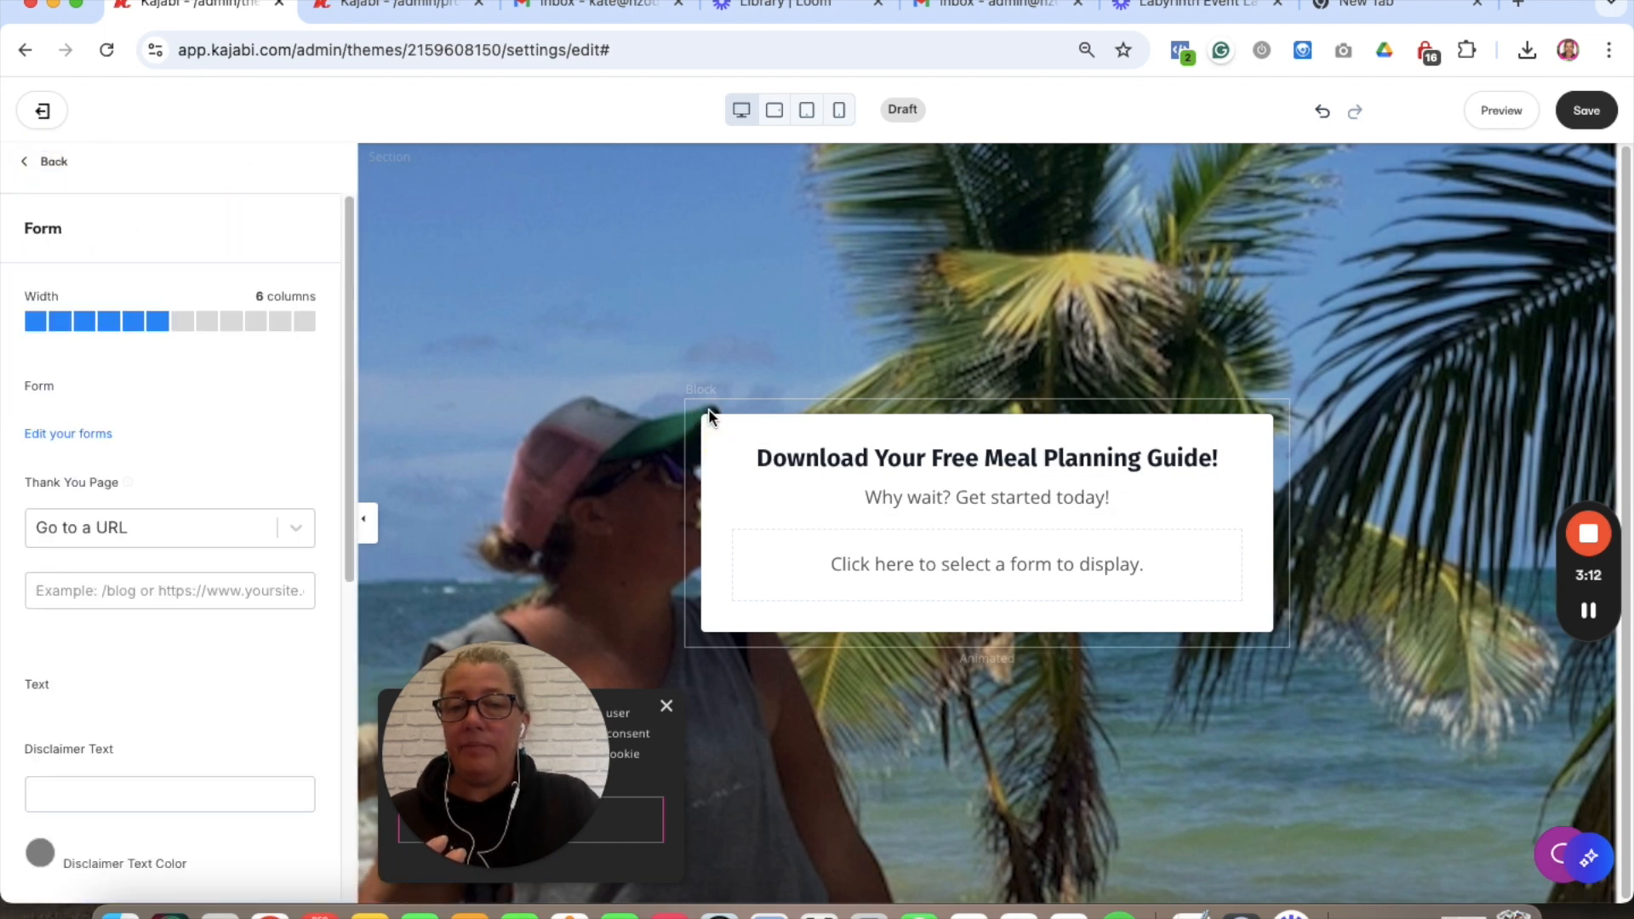
scroll(79, 334, down, 2)
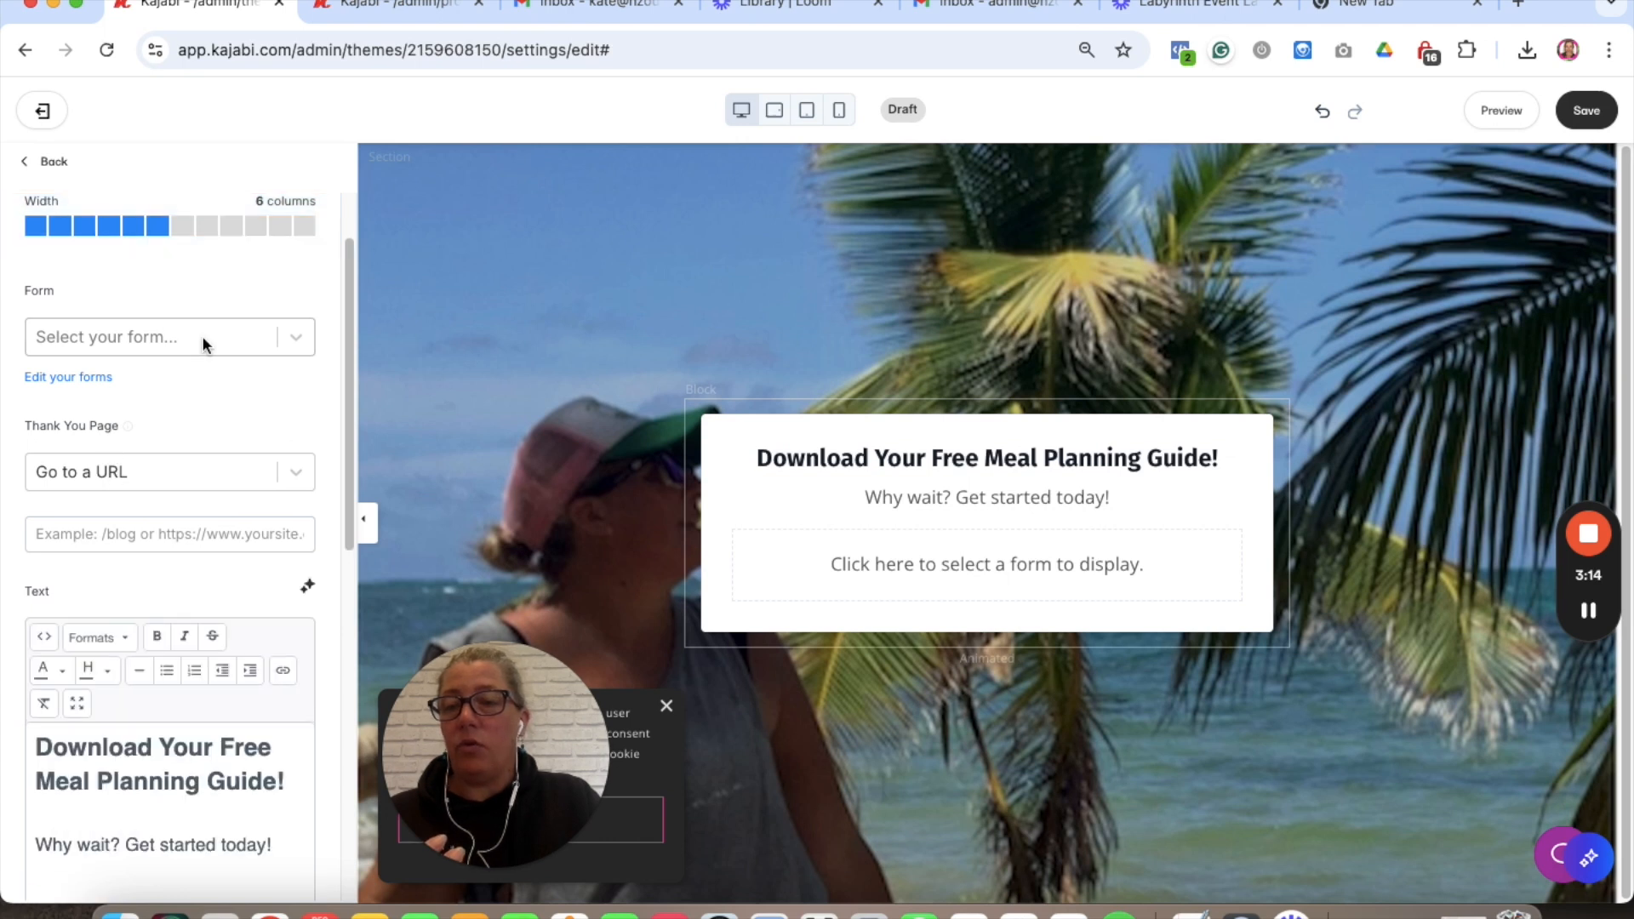
scroll(201, 336, down, 5)
drag(286, 577, 45, 569)
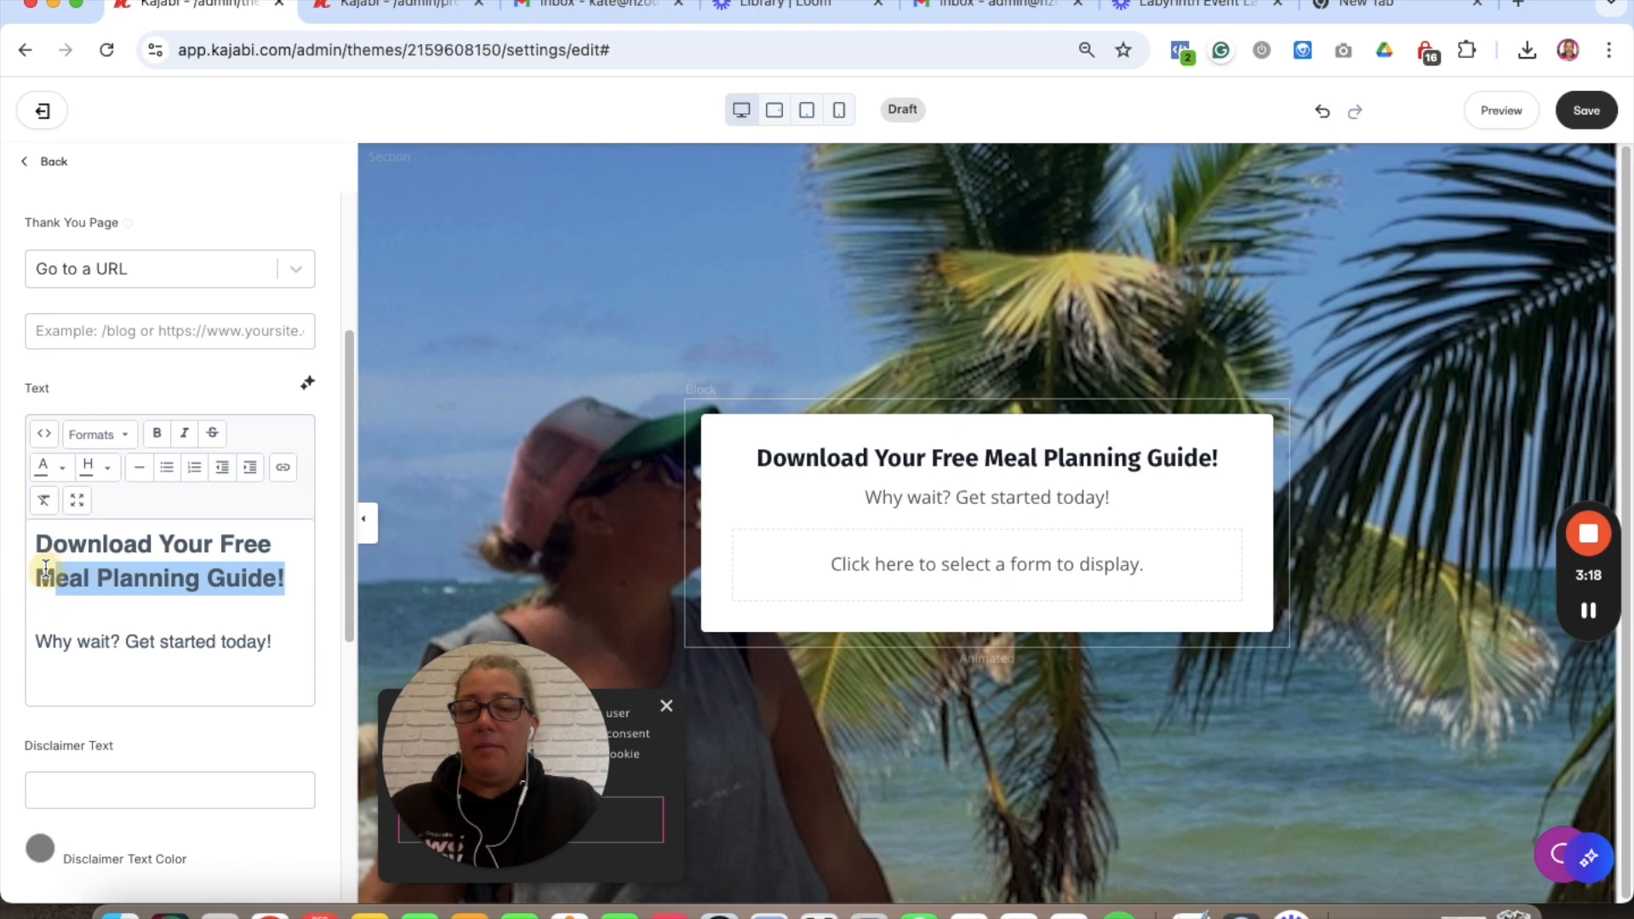
key(BackSpace)
text(Ebook)
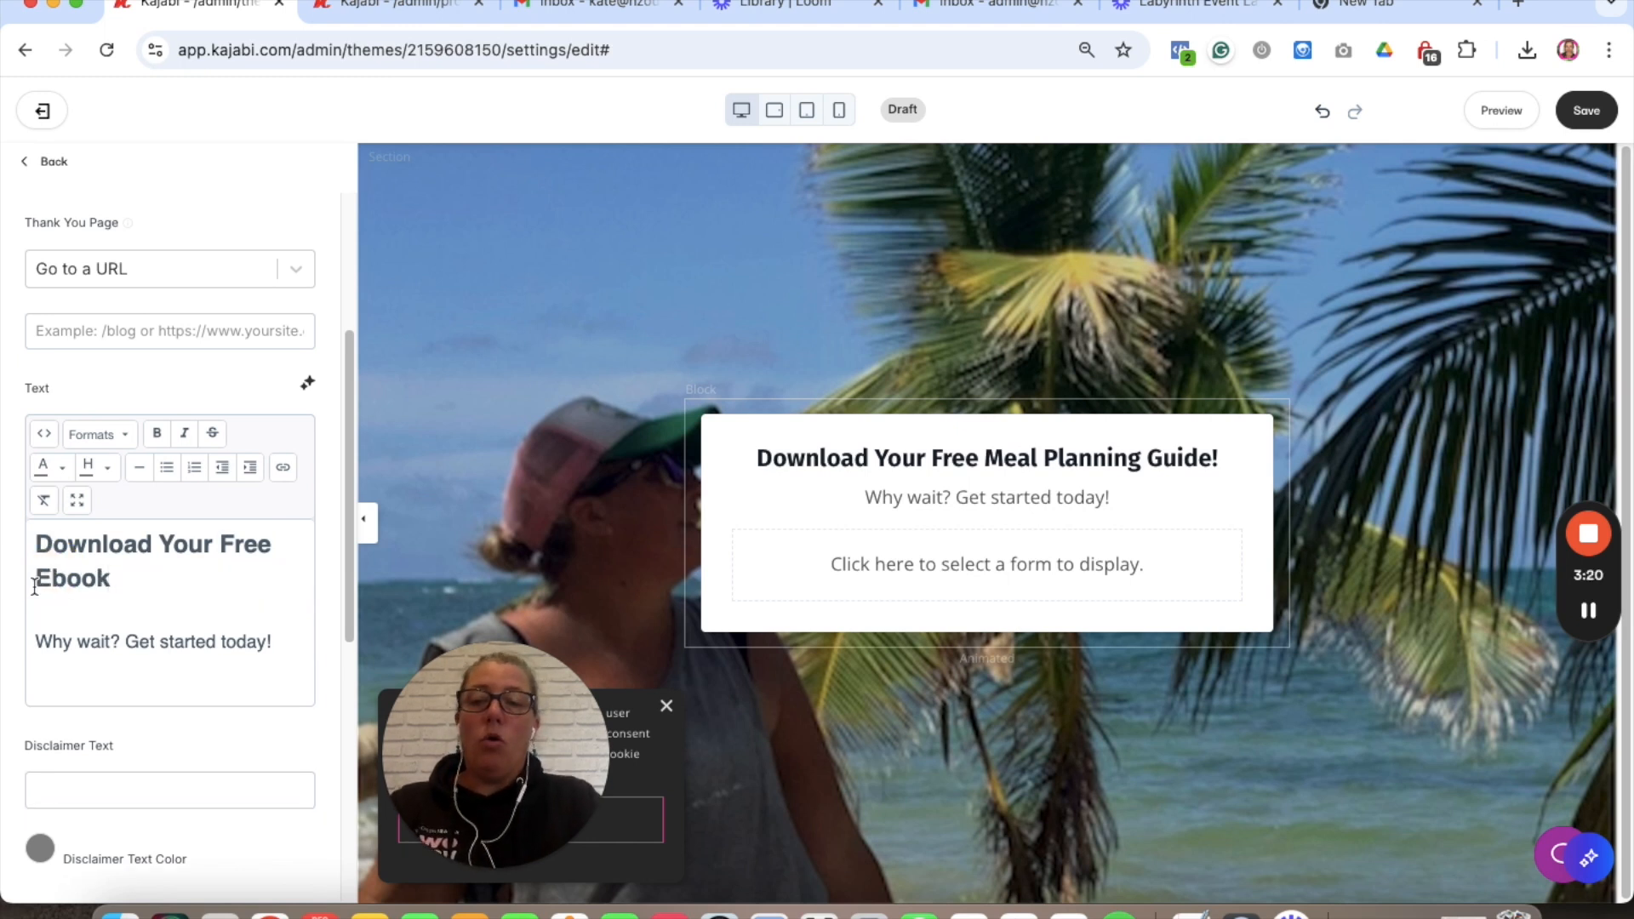
drag(127, 570, 8, 536)
text(Join Us to k)
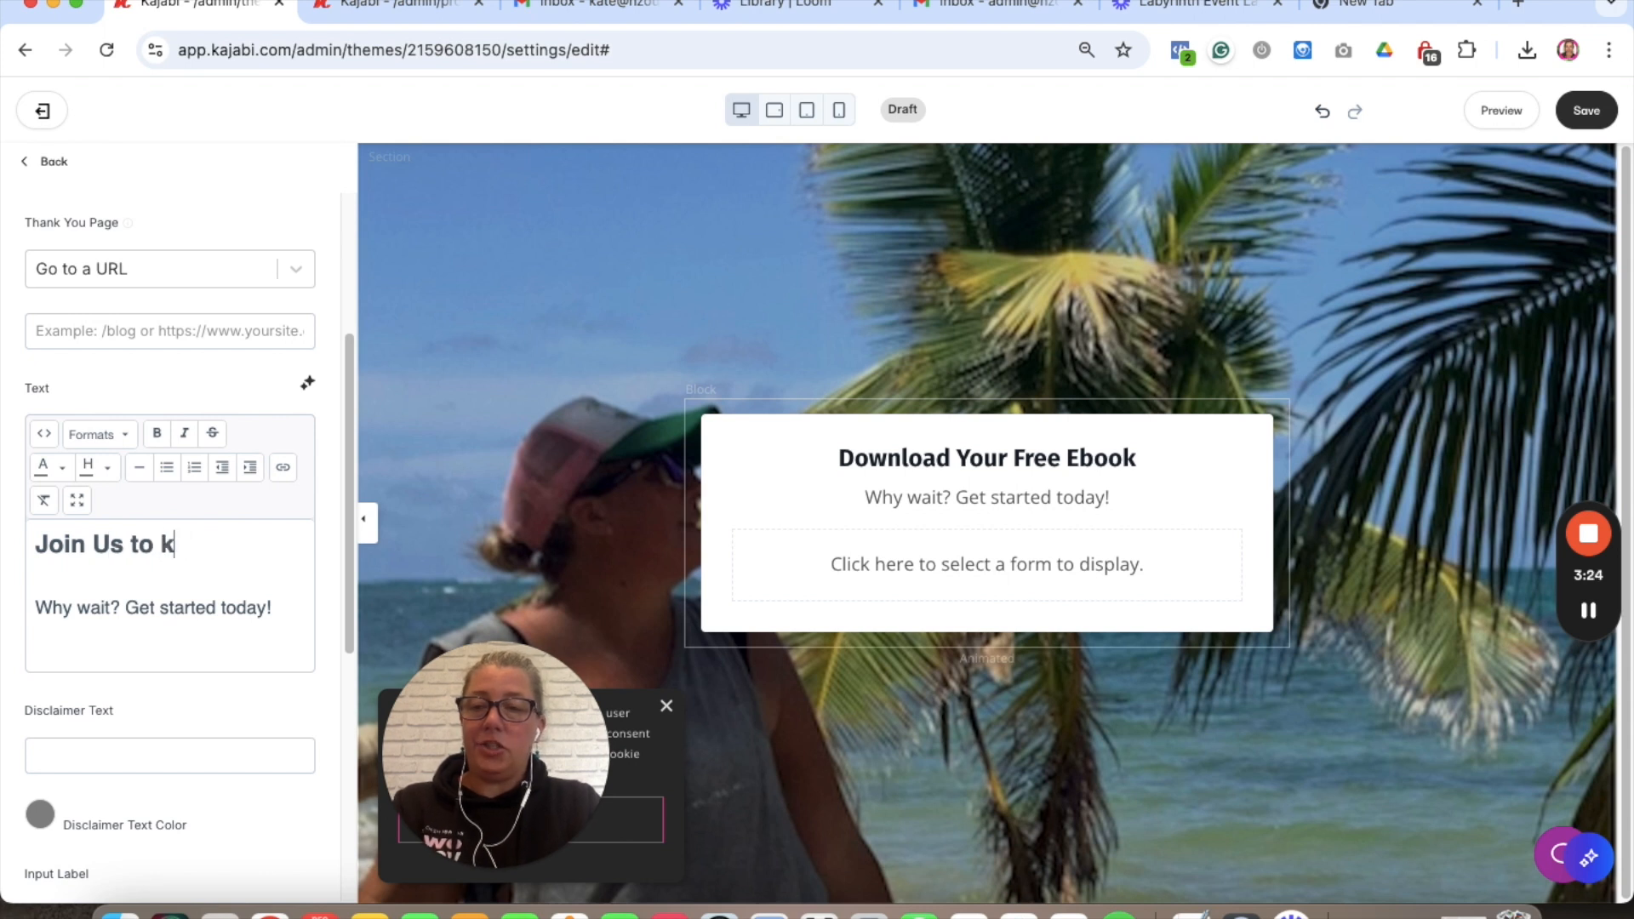
key(BackSpace)
text(Keep)
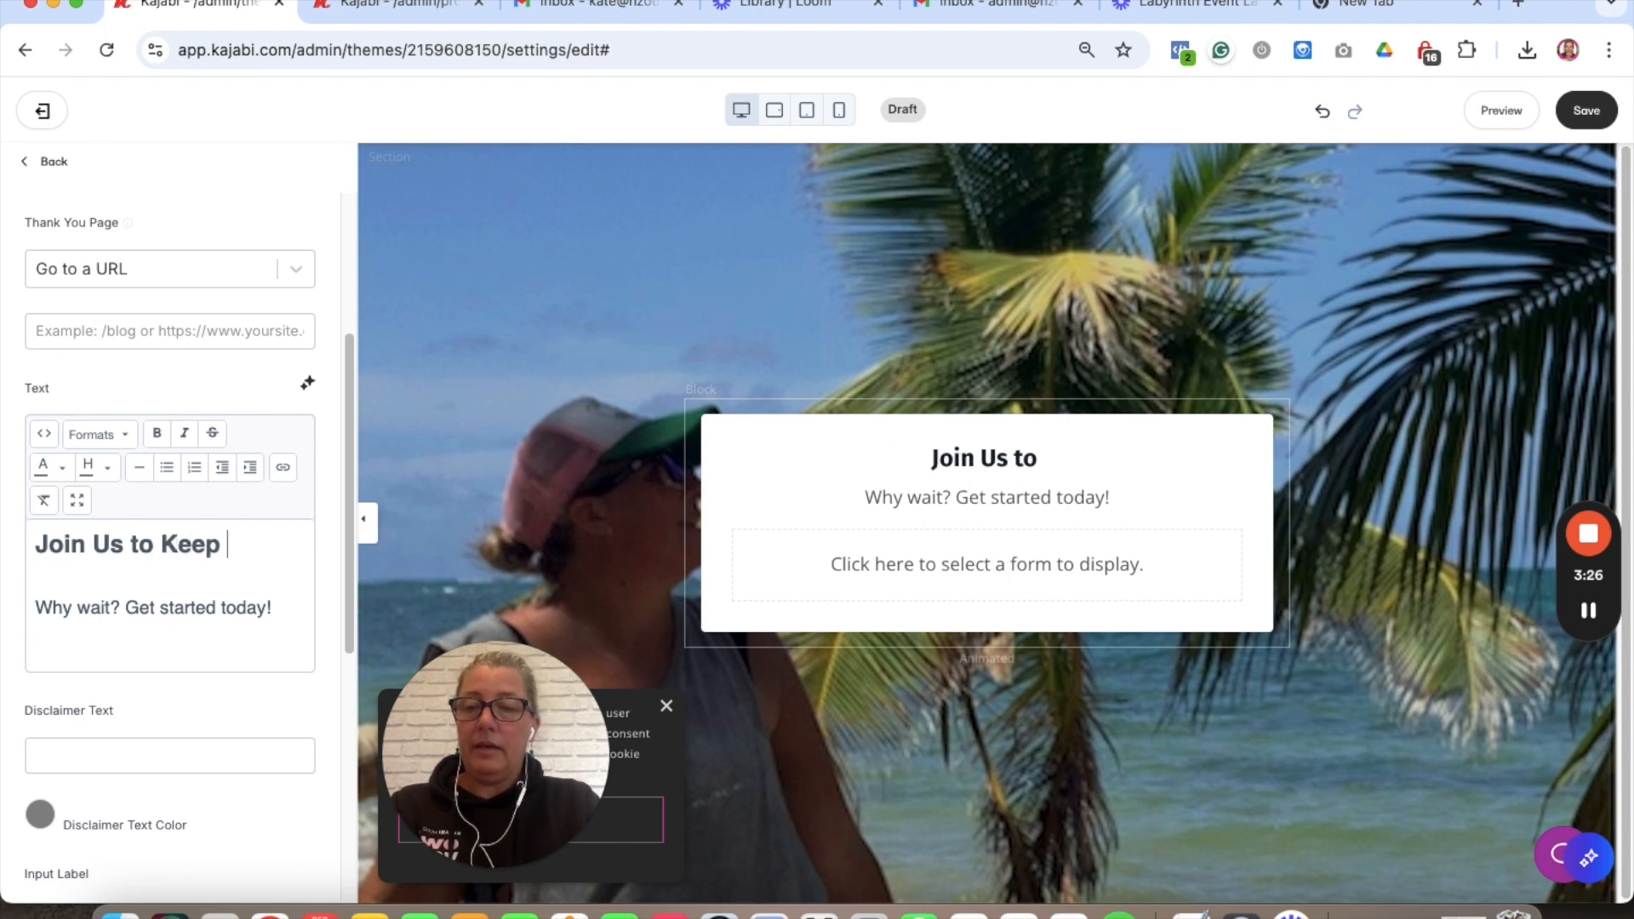
text(Updated and)
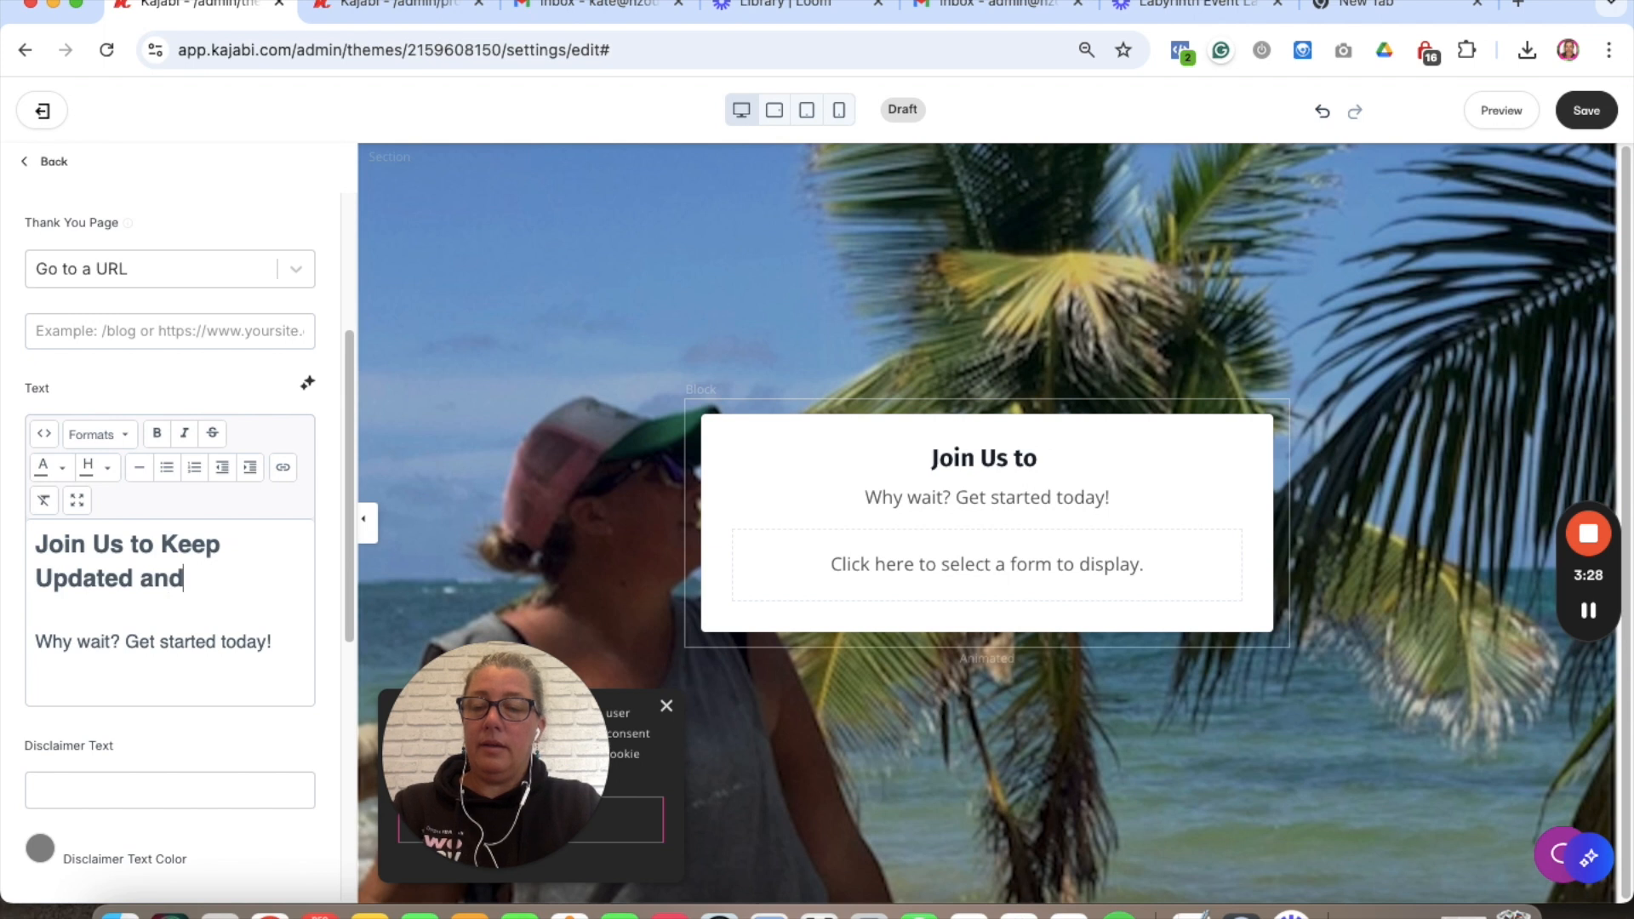
text( Hear a)
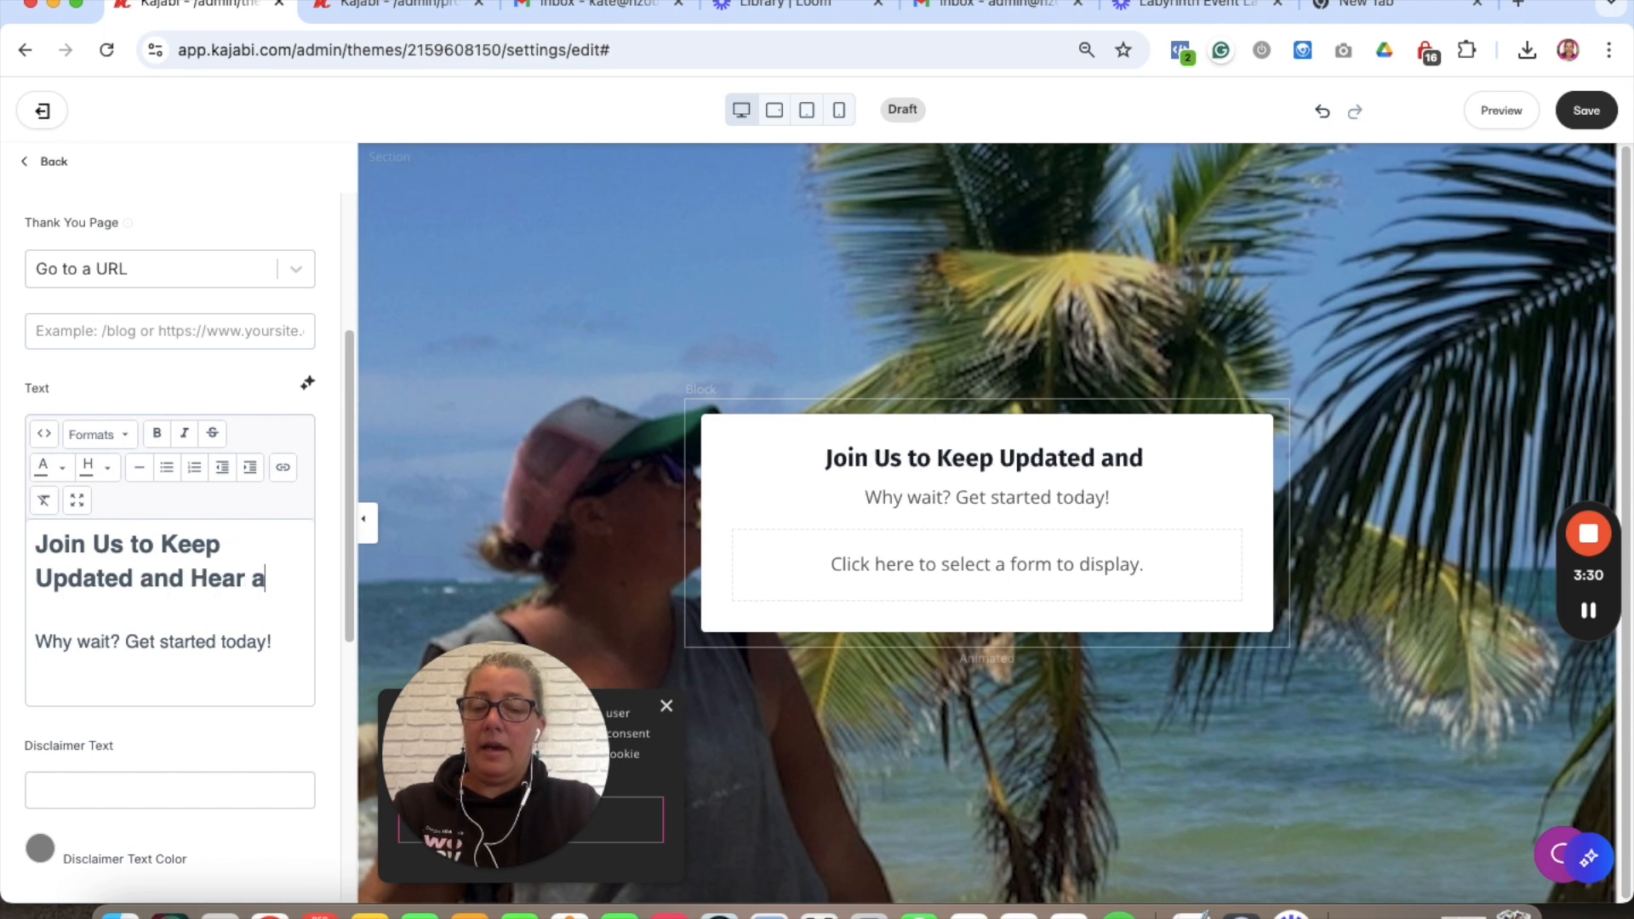
text(bout our new offers)
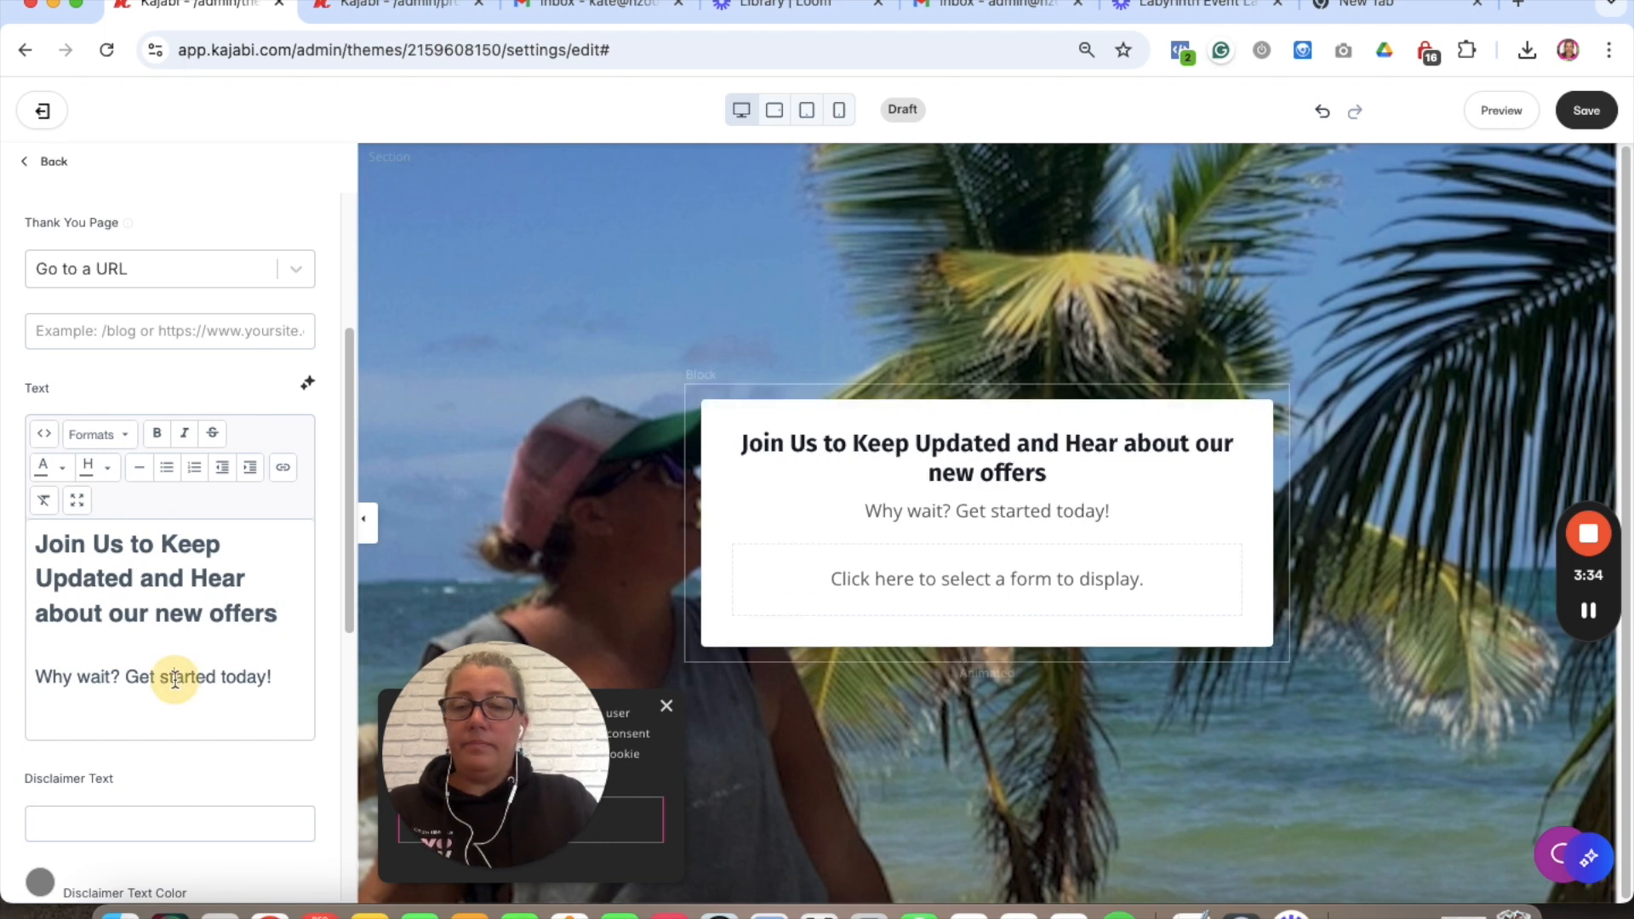
- Delete the 'Why wait?' tagline beneath the form heading
triple_click(173, 674)
key(BackSpace)
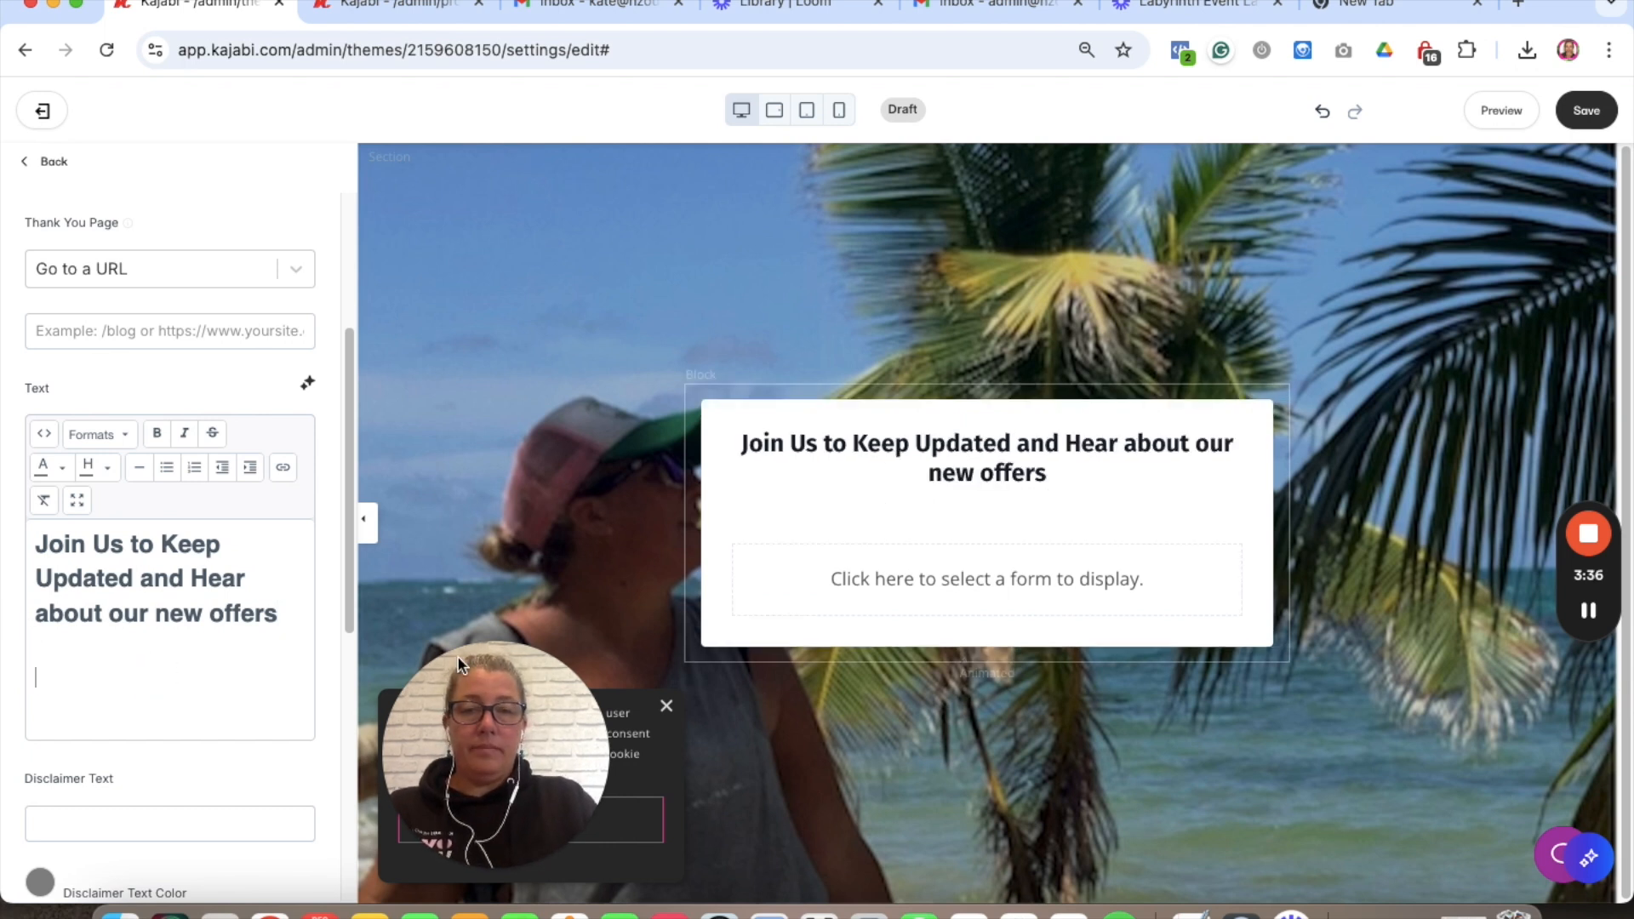
scroll(233, 447, up, 5)
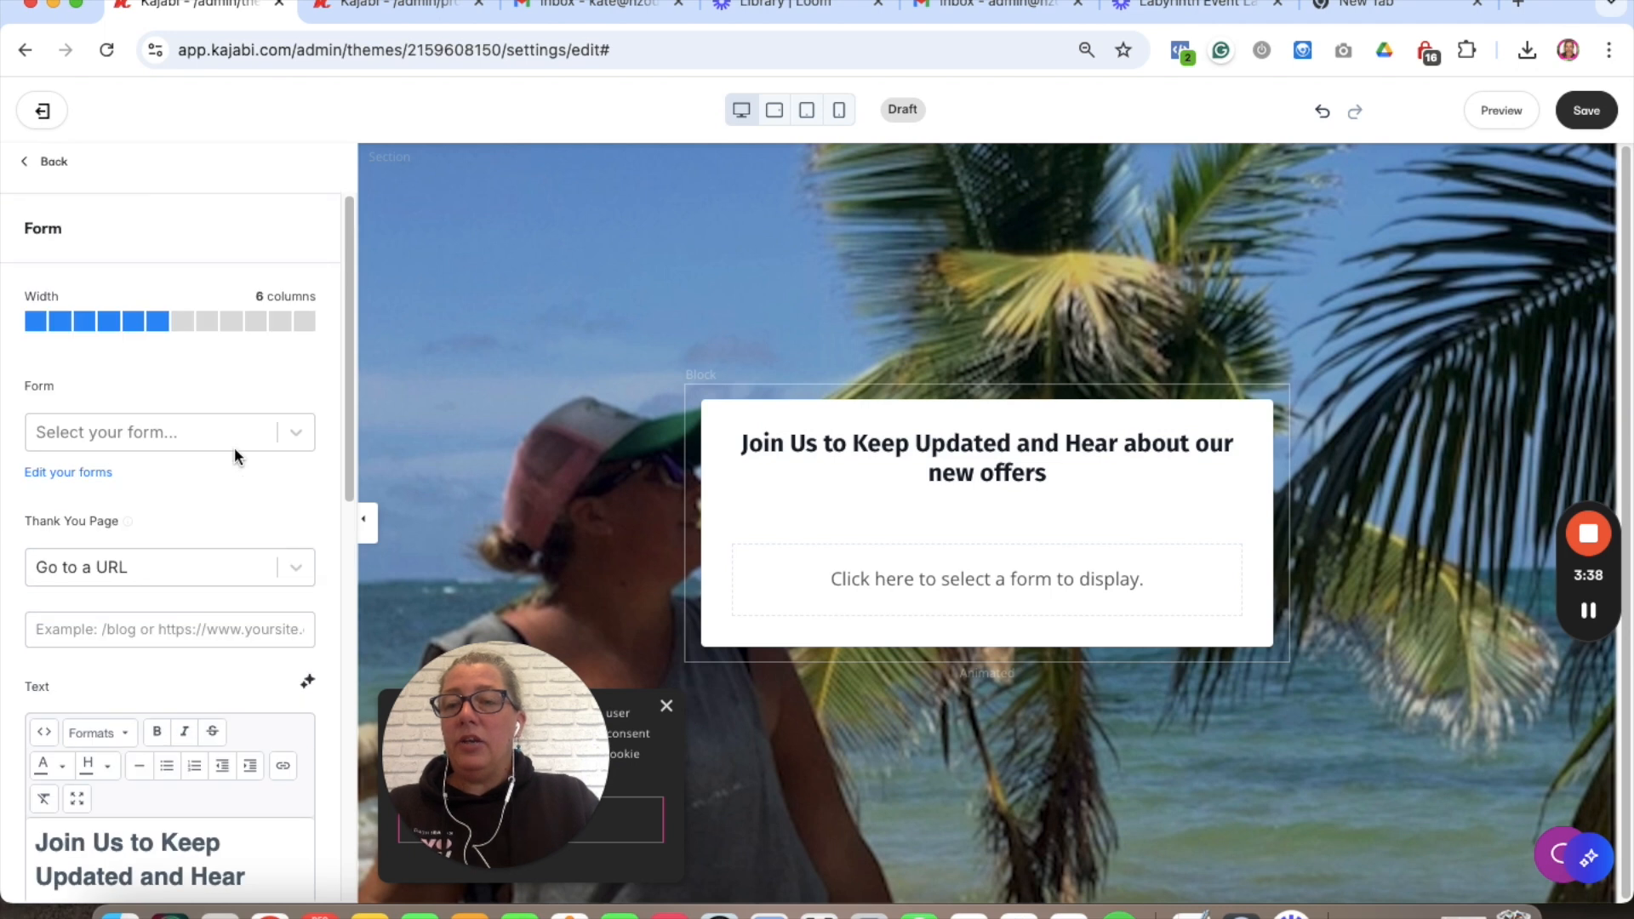
- Attach the form named 'test' to the block and show the Thank You Page options
click(136, 430)
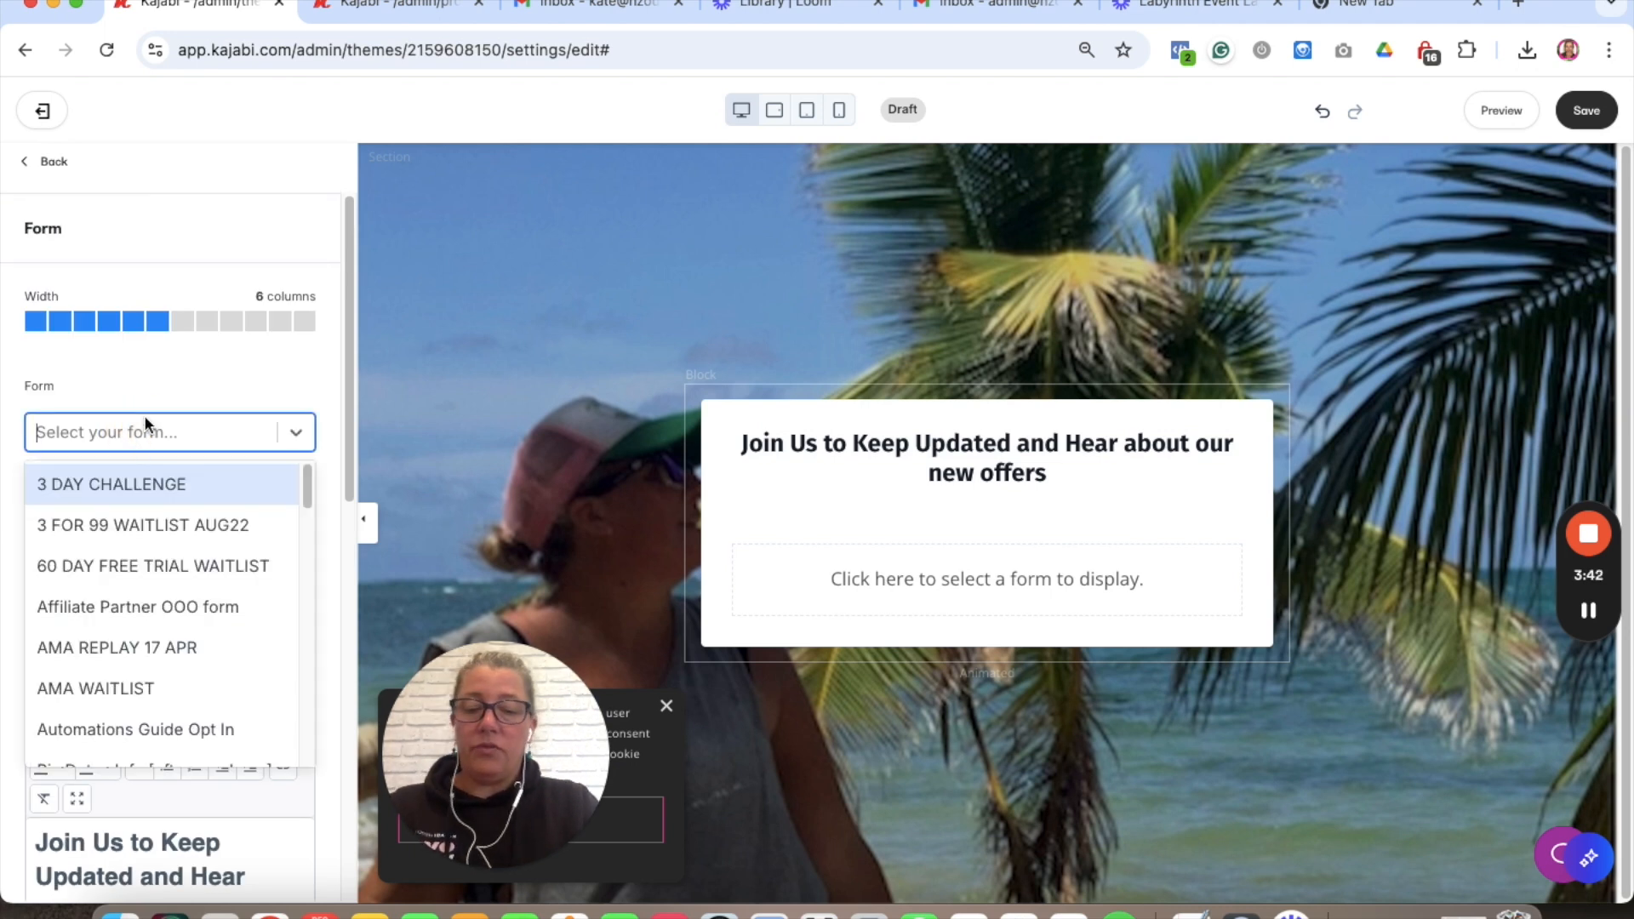
text(test)
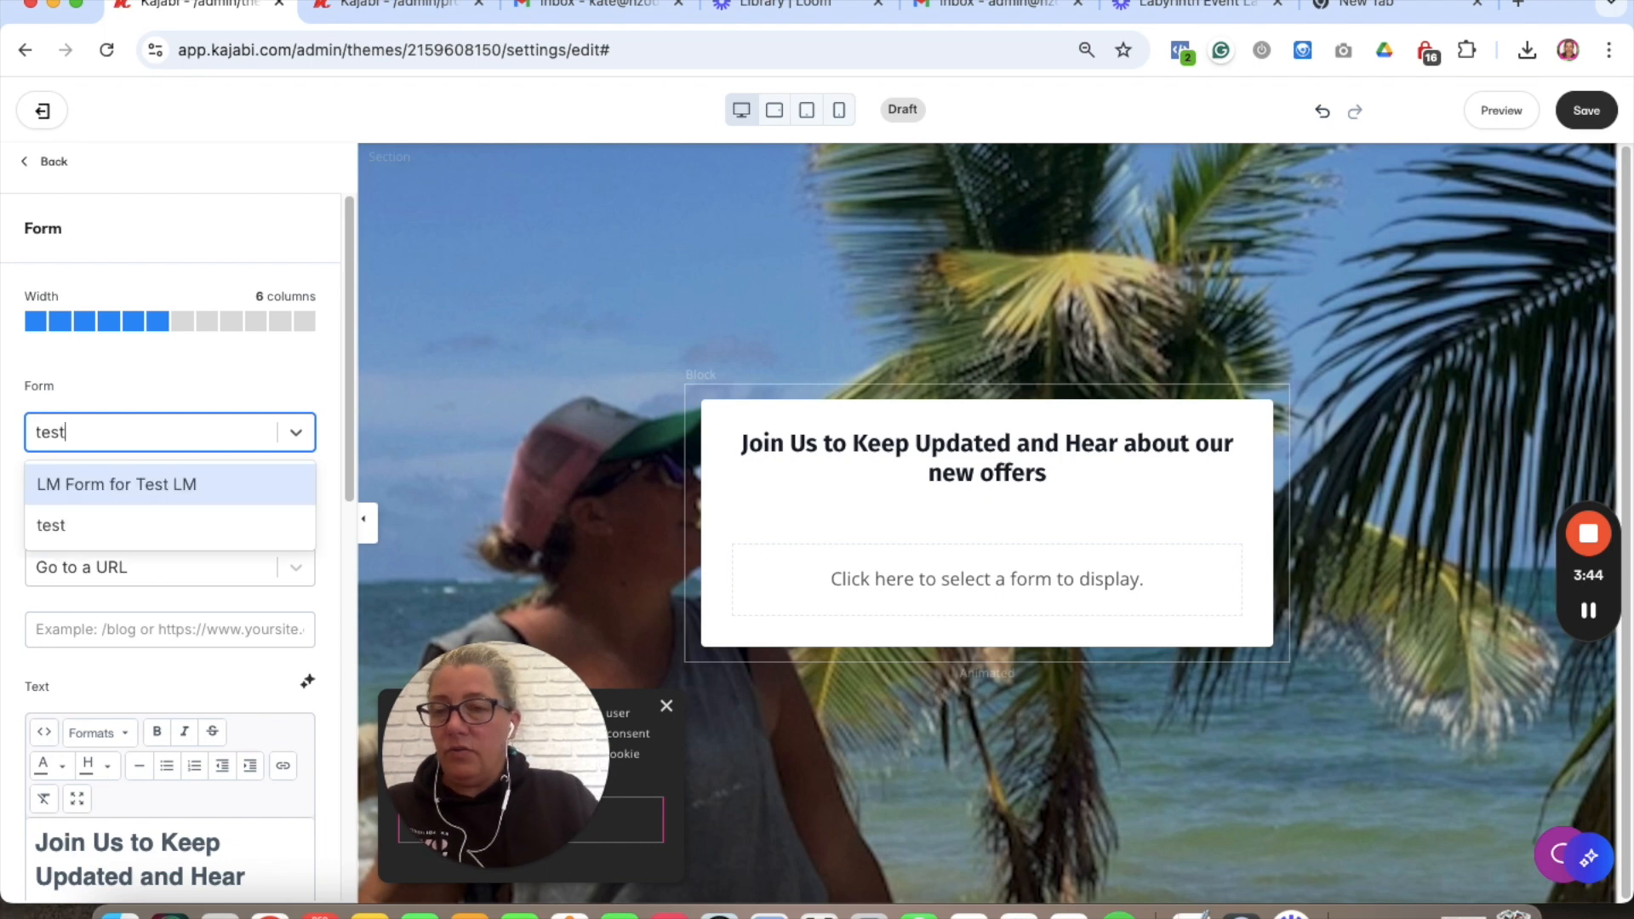
click(133, 519)
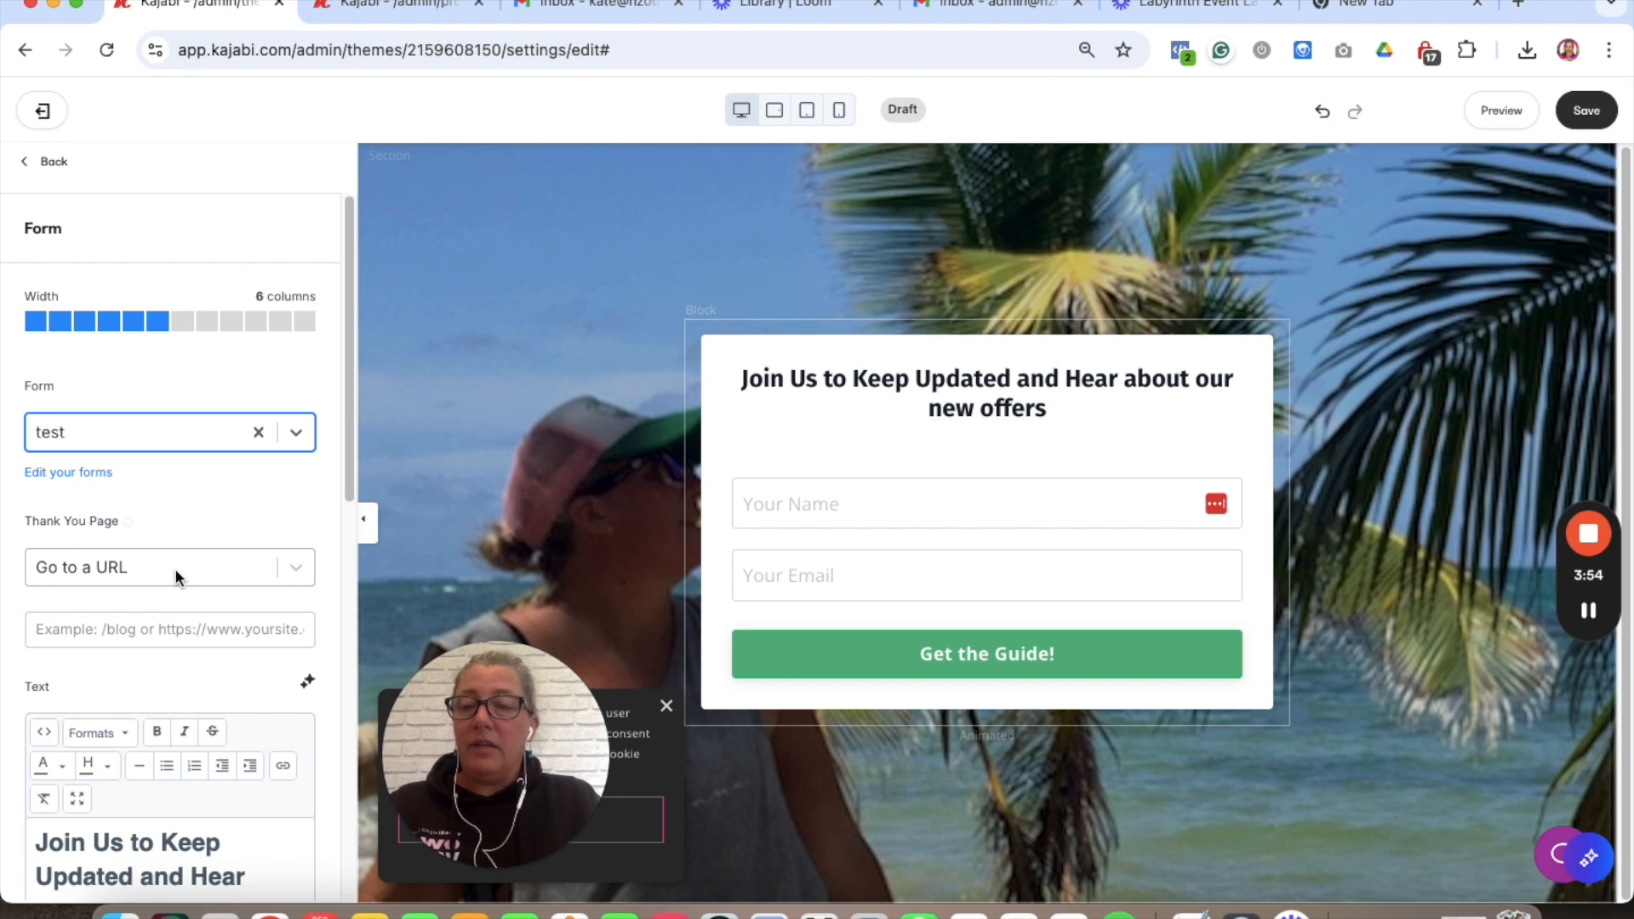
scroll(175, 569, down, 1)
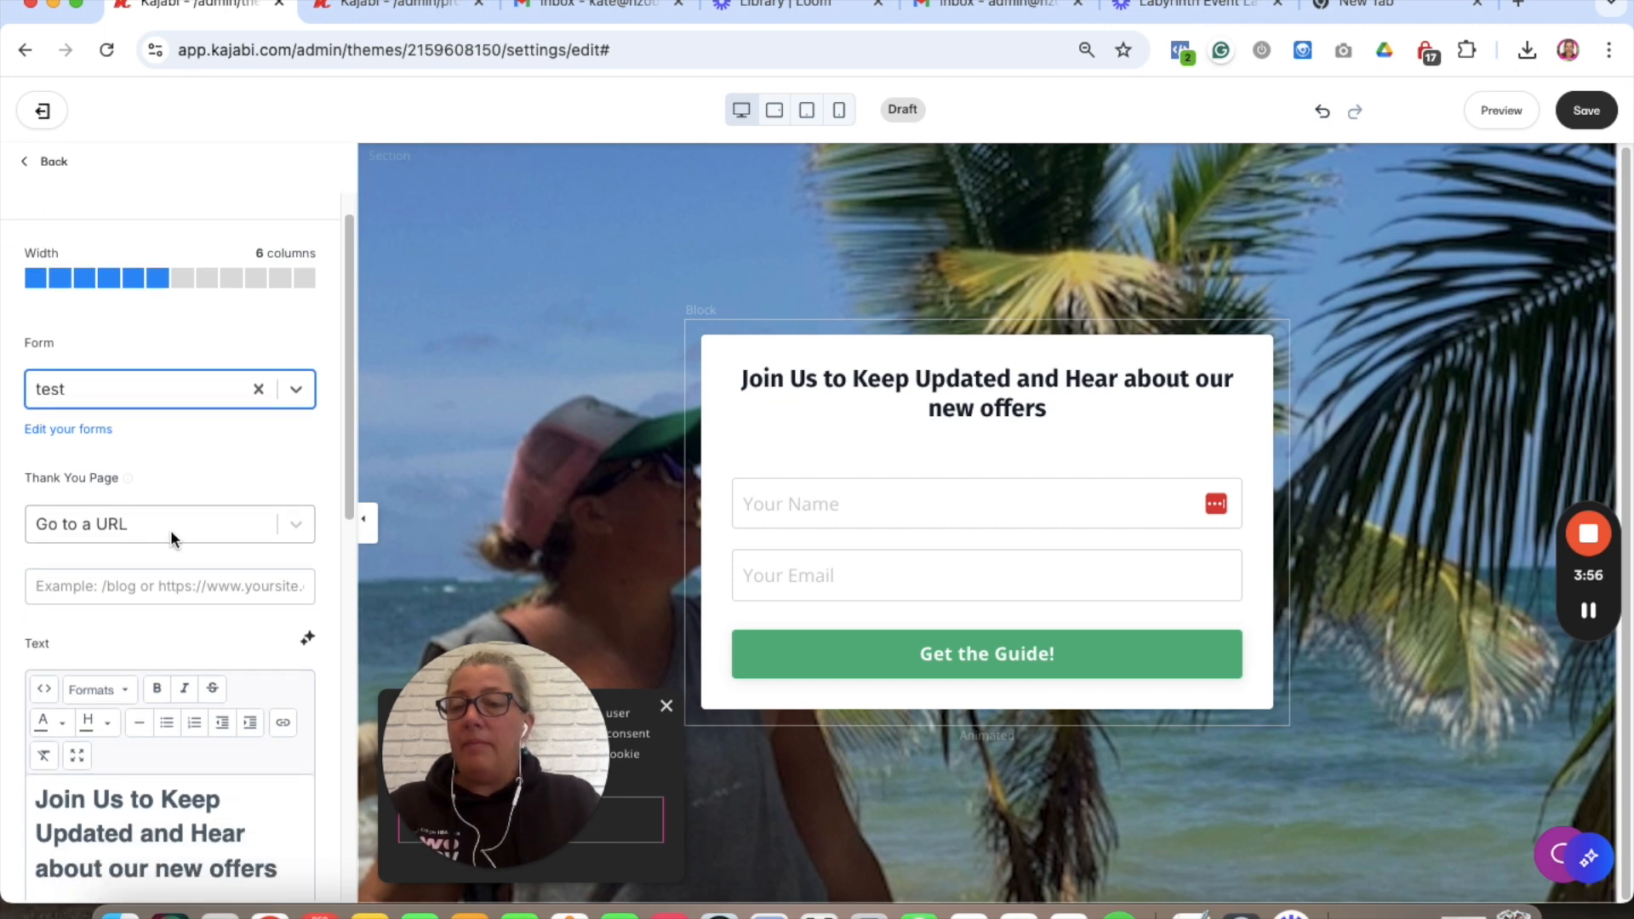
click(171, 528)
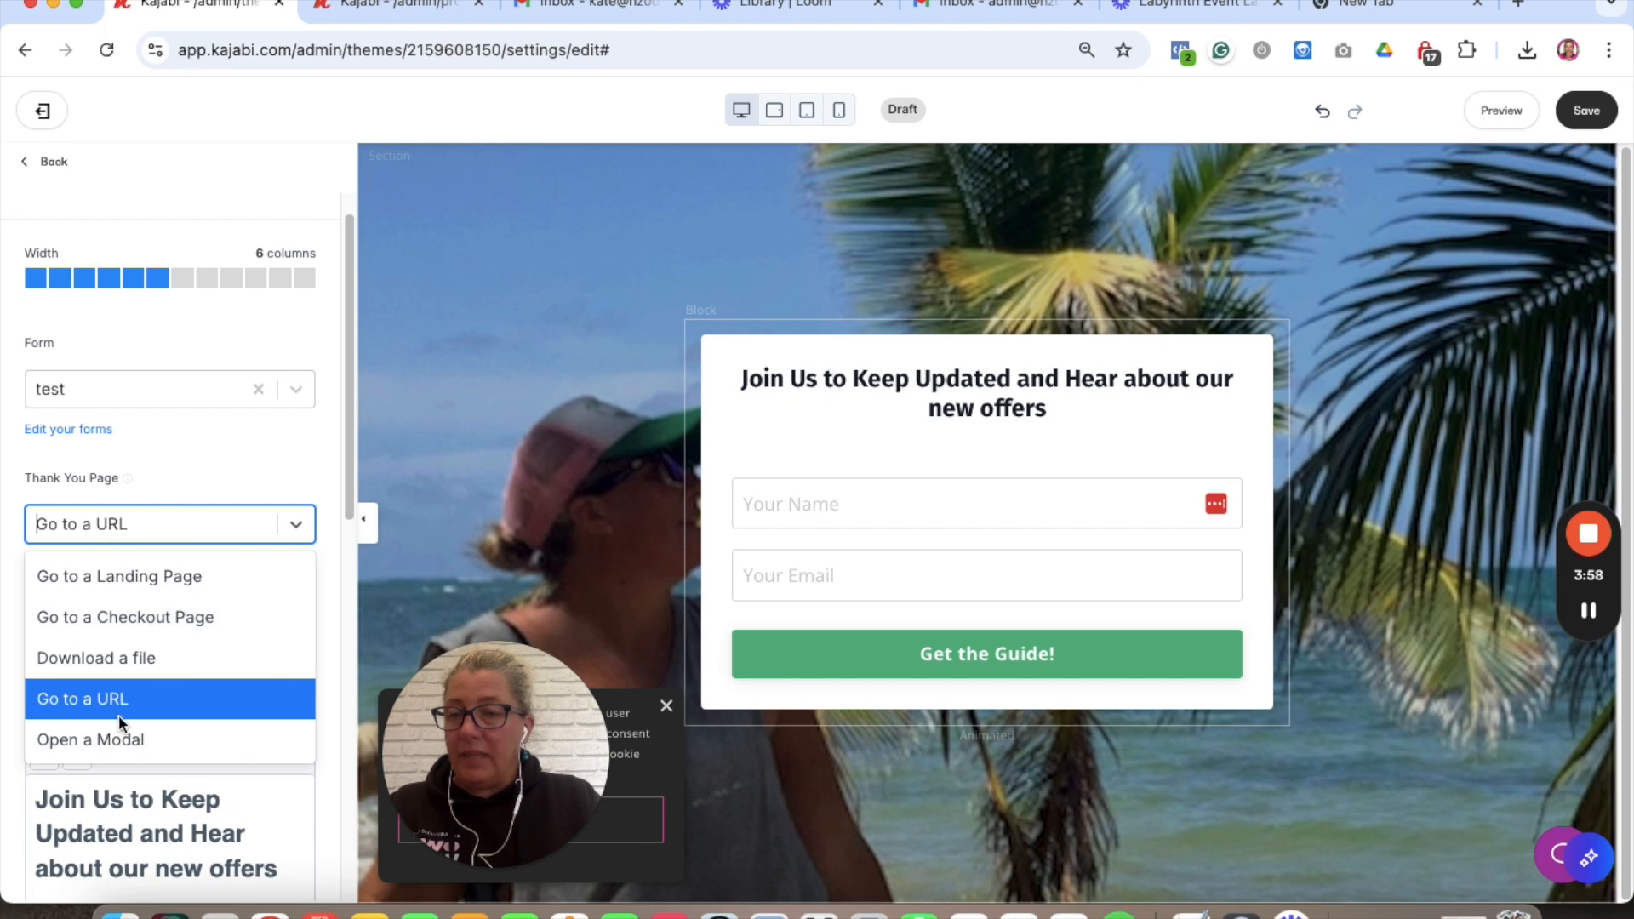
- Set Thank You Page to Go to a Landing Page, searching 'thank you' without picking one
click(144, 576)
click(177, 586)
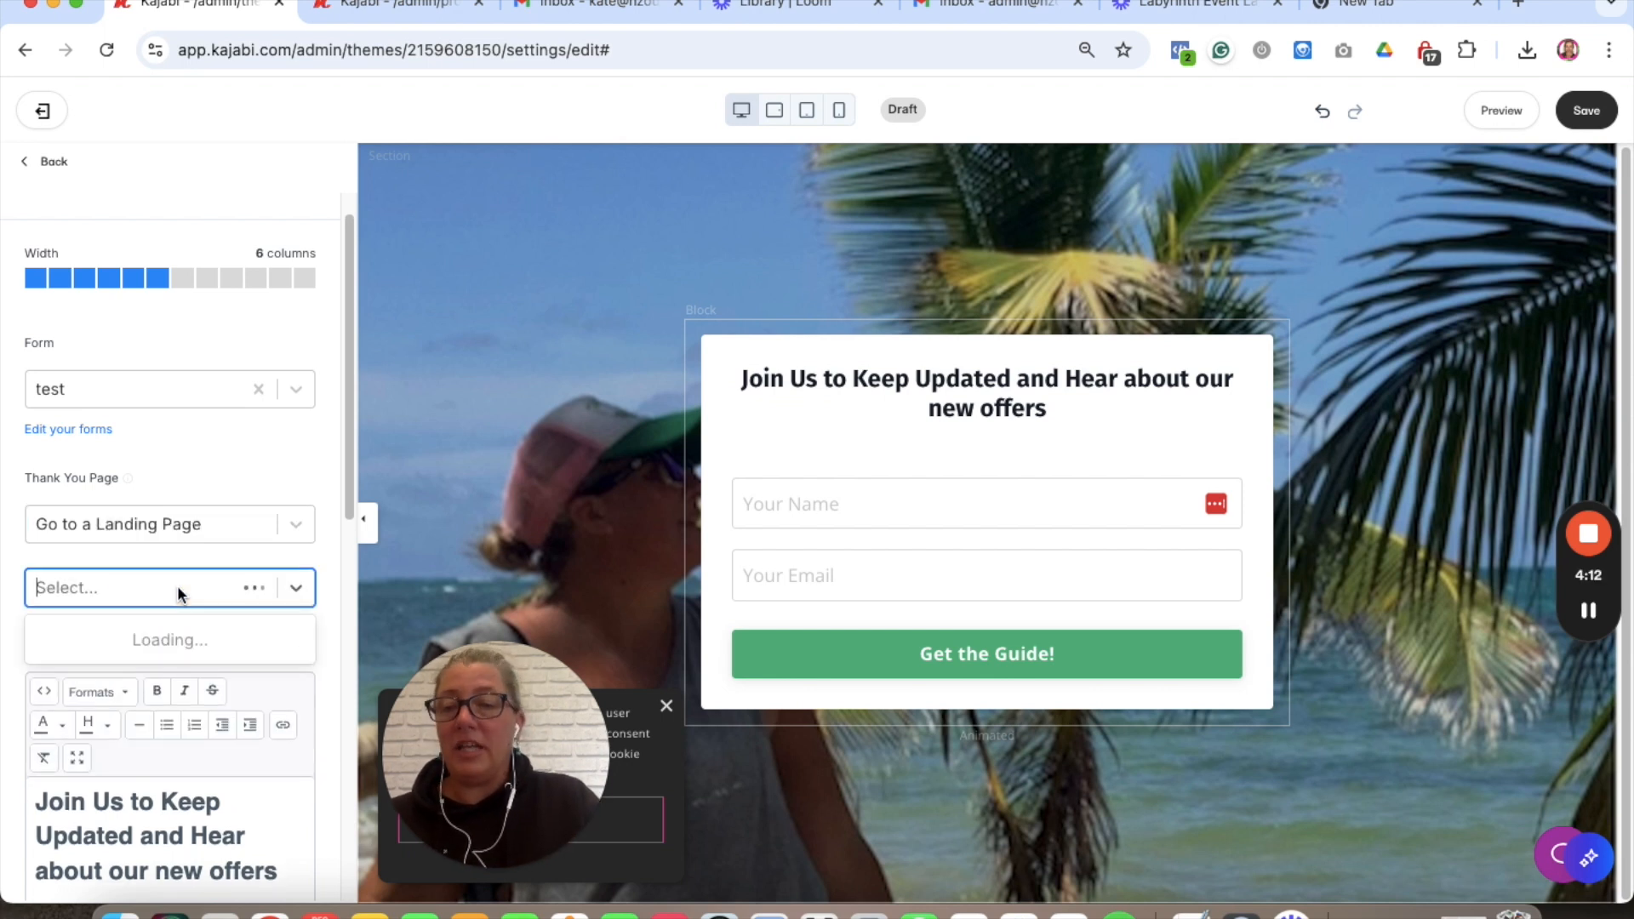
text(thank you)
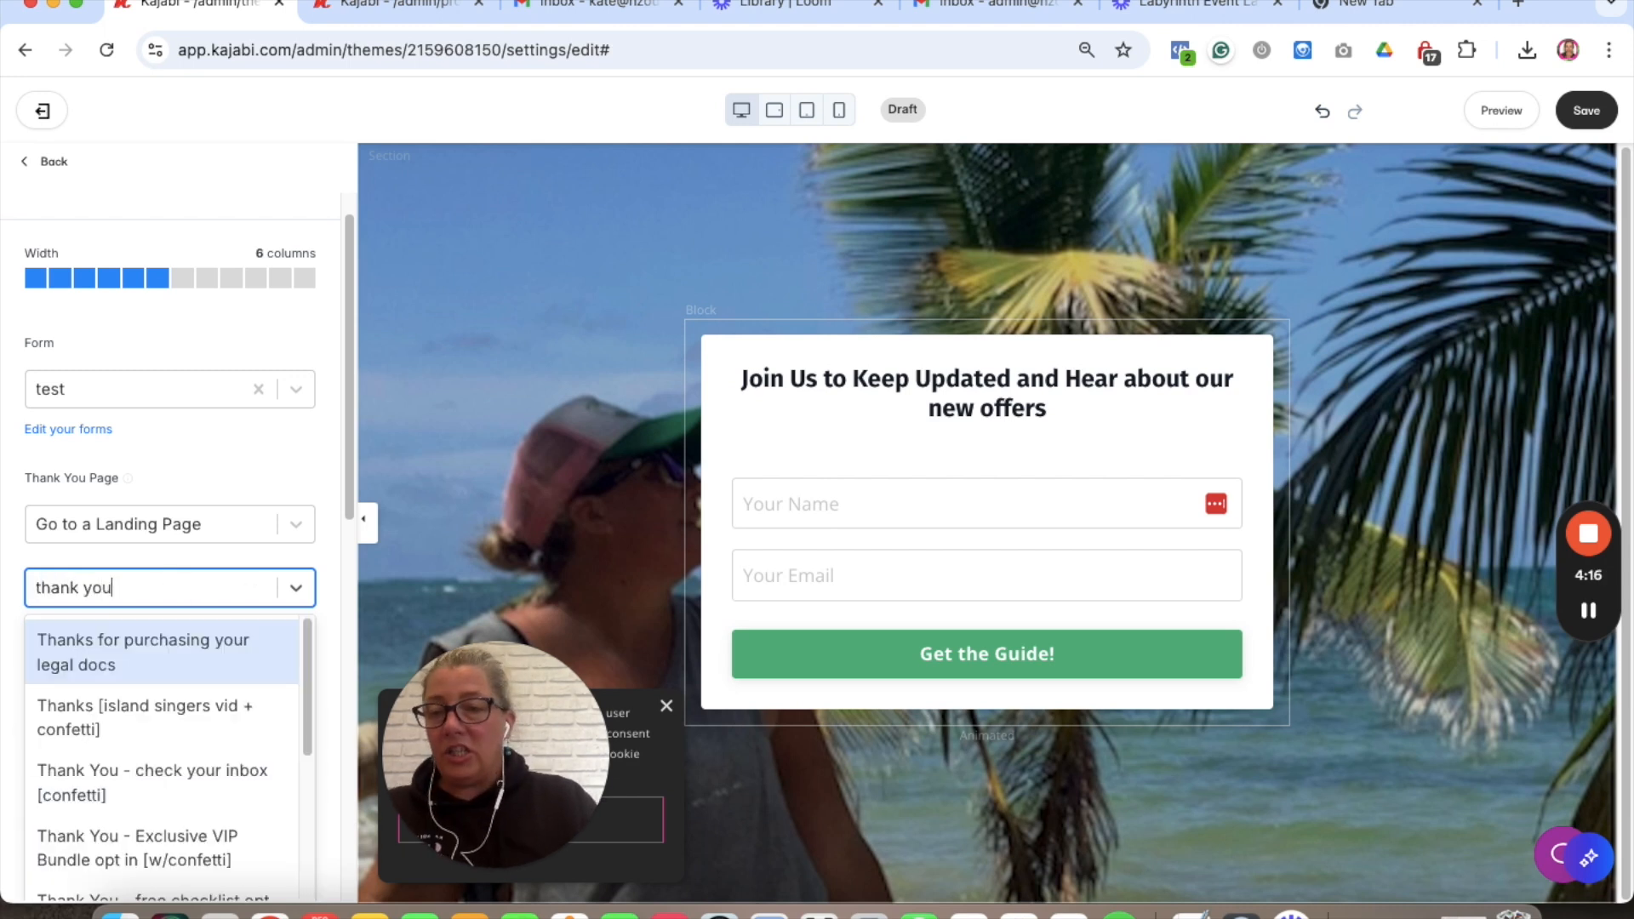
scroll(156, 745, down, 3)
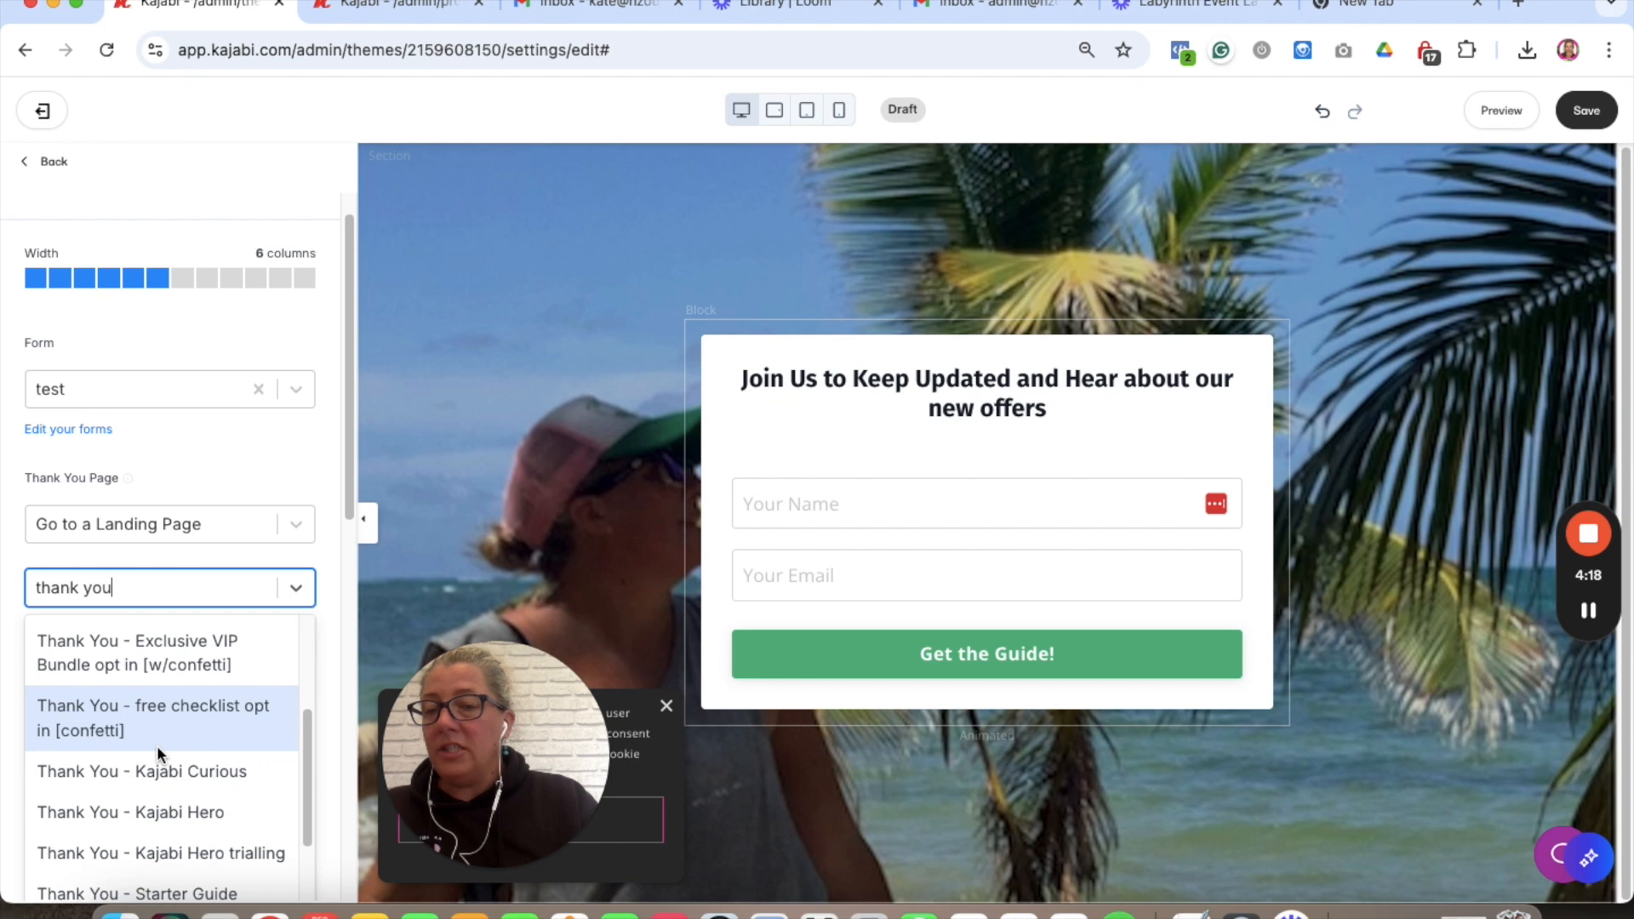
scroll(156, 746, down, 2)
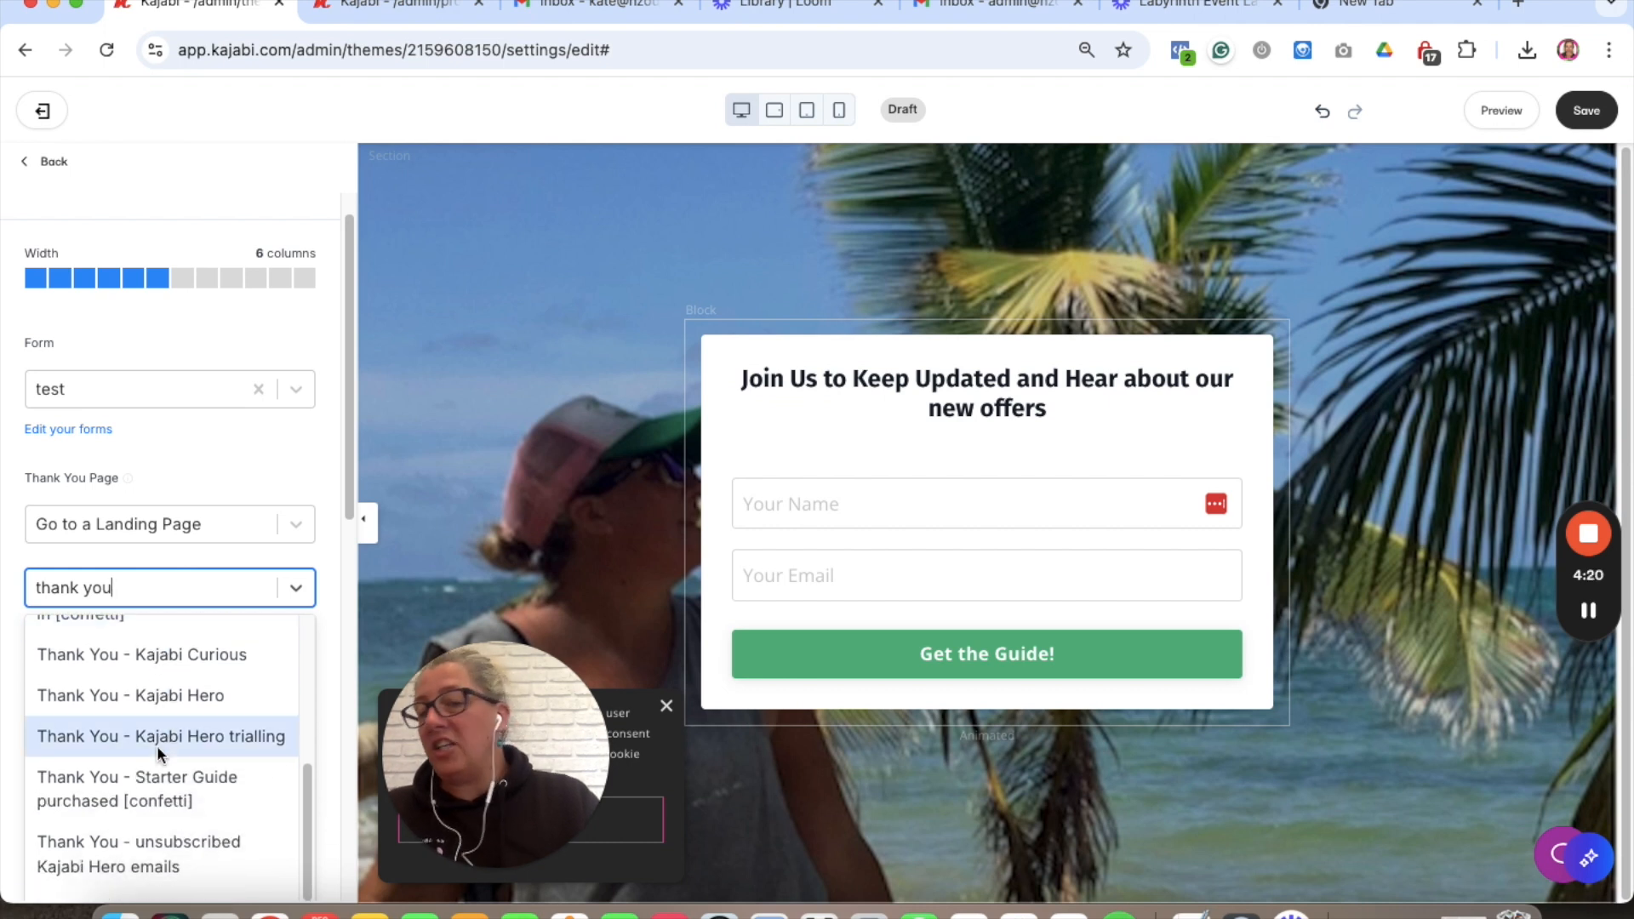
scroll(156, 745, down, 1)
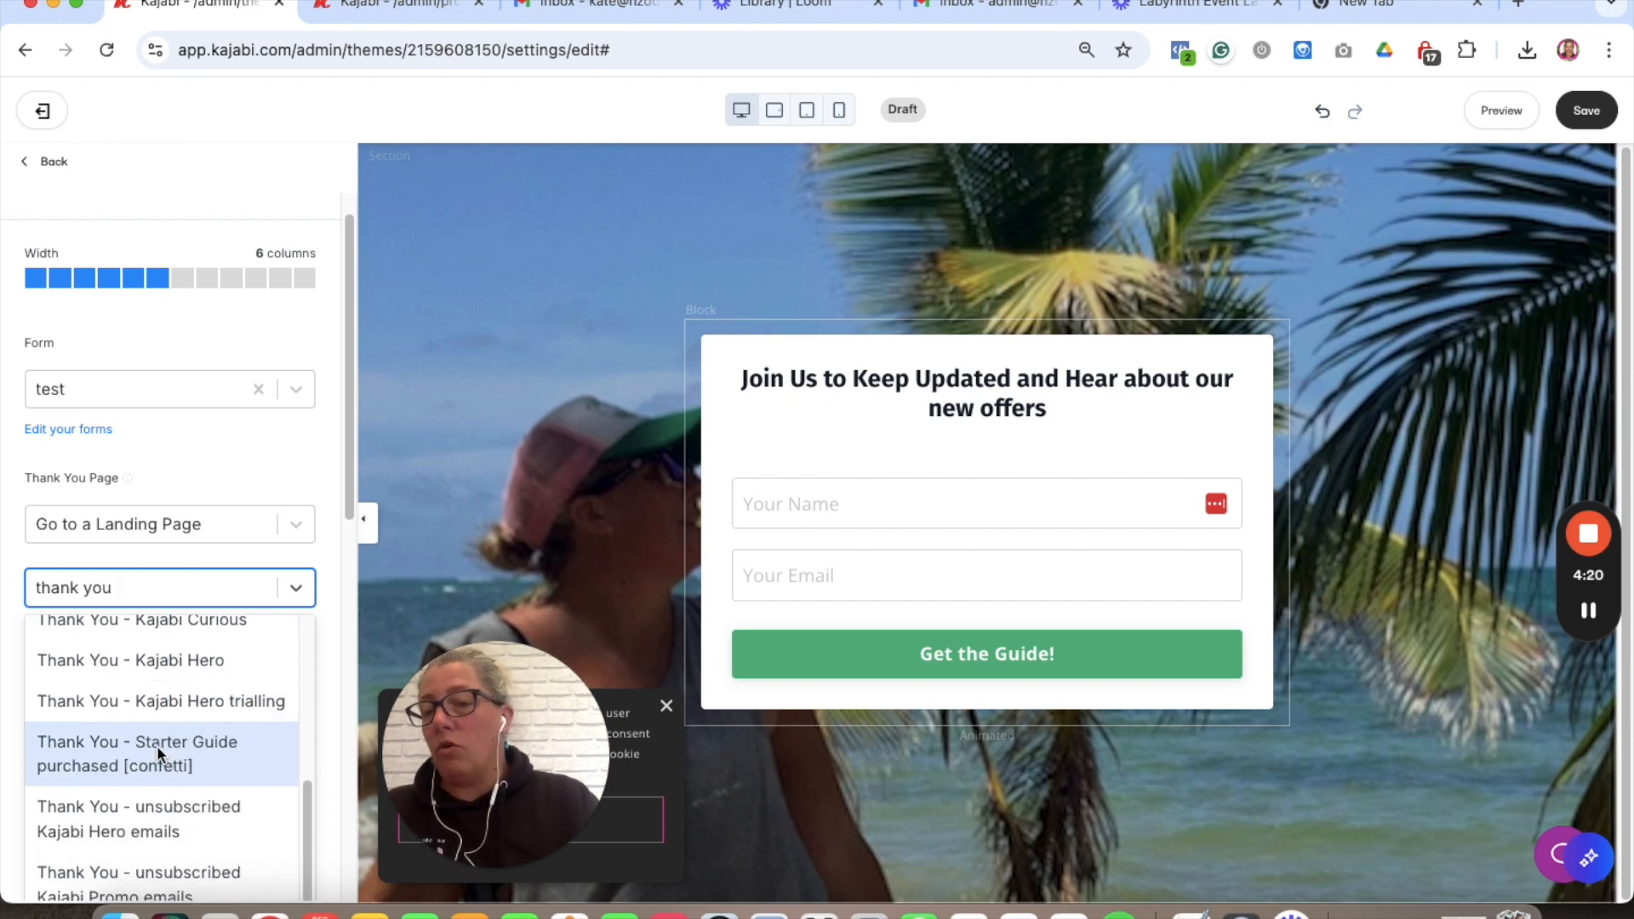
click(217, 463)
scroll(284, 528, down, 2)
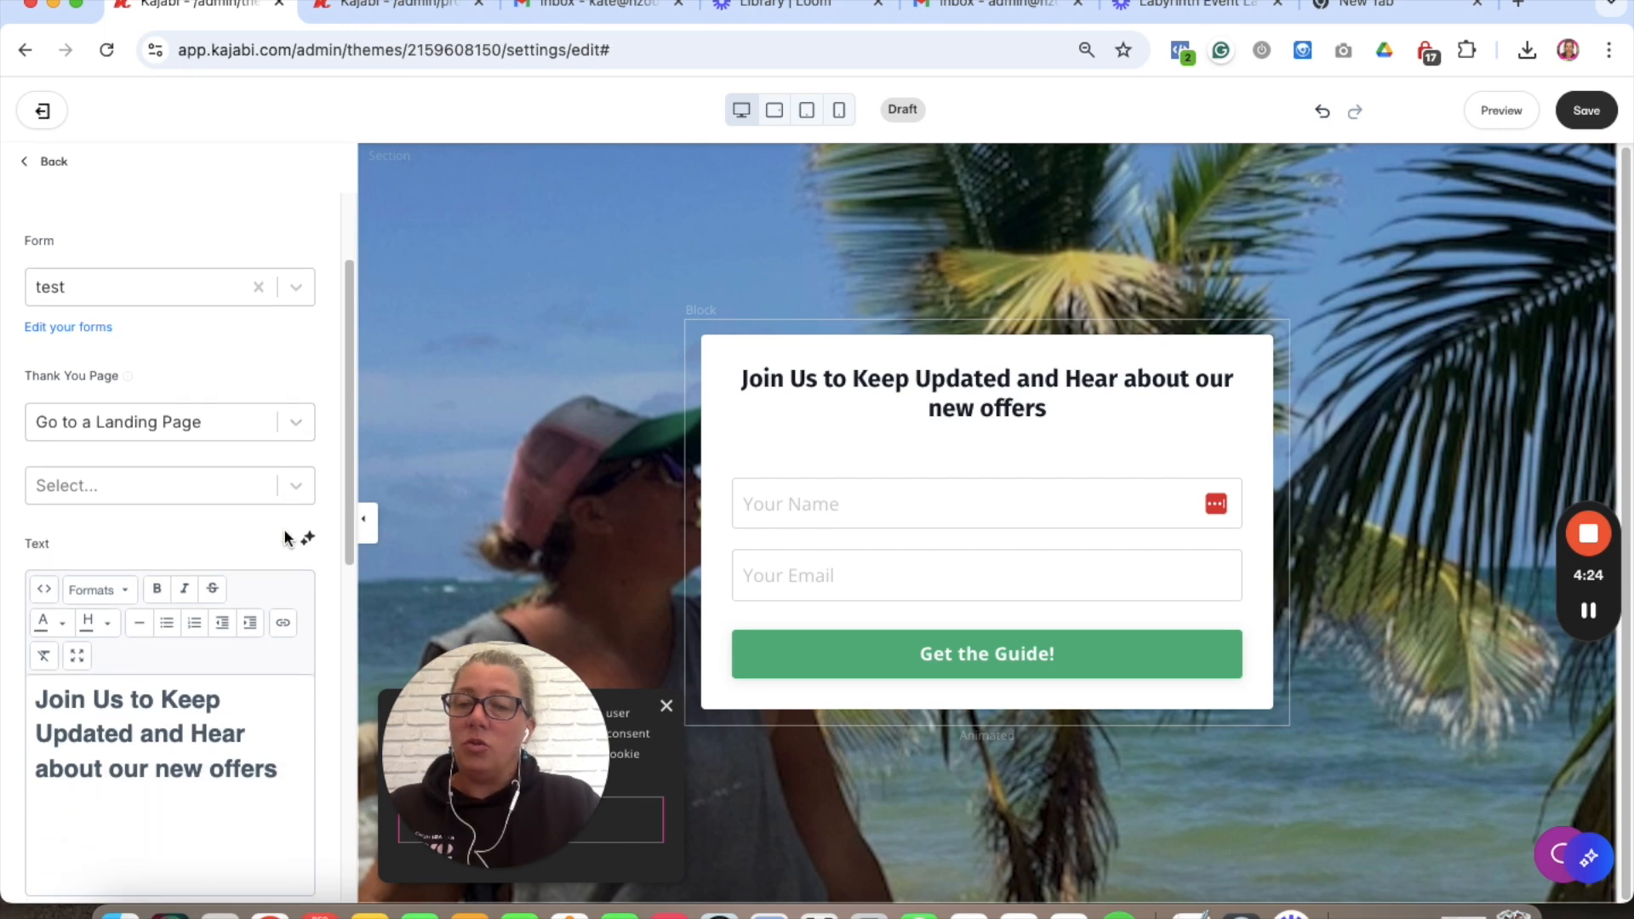
scroll(285, 536, down, 10)
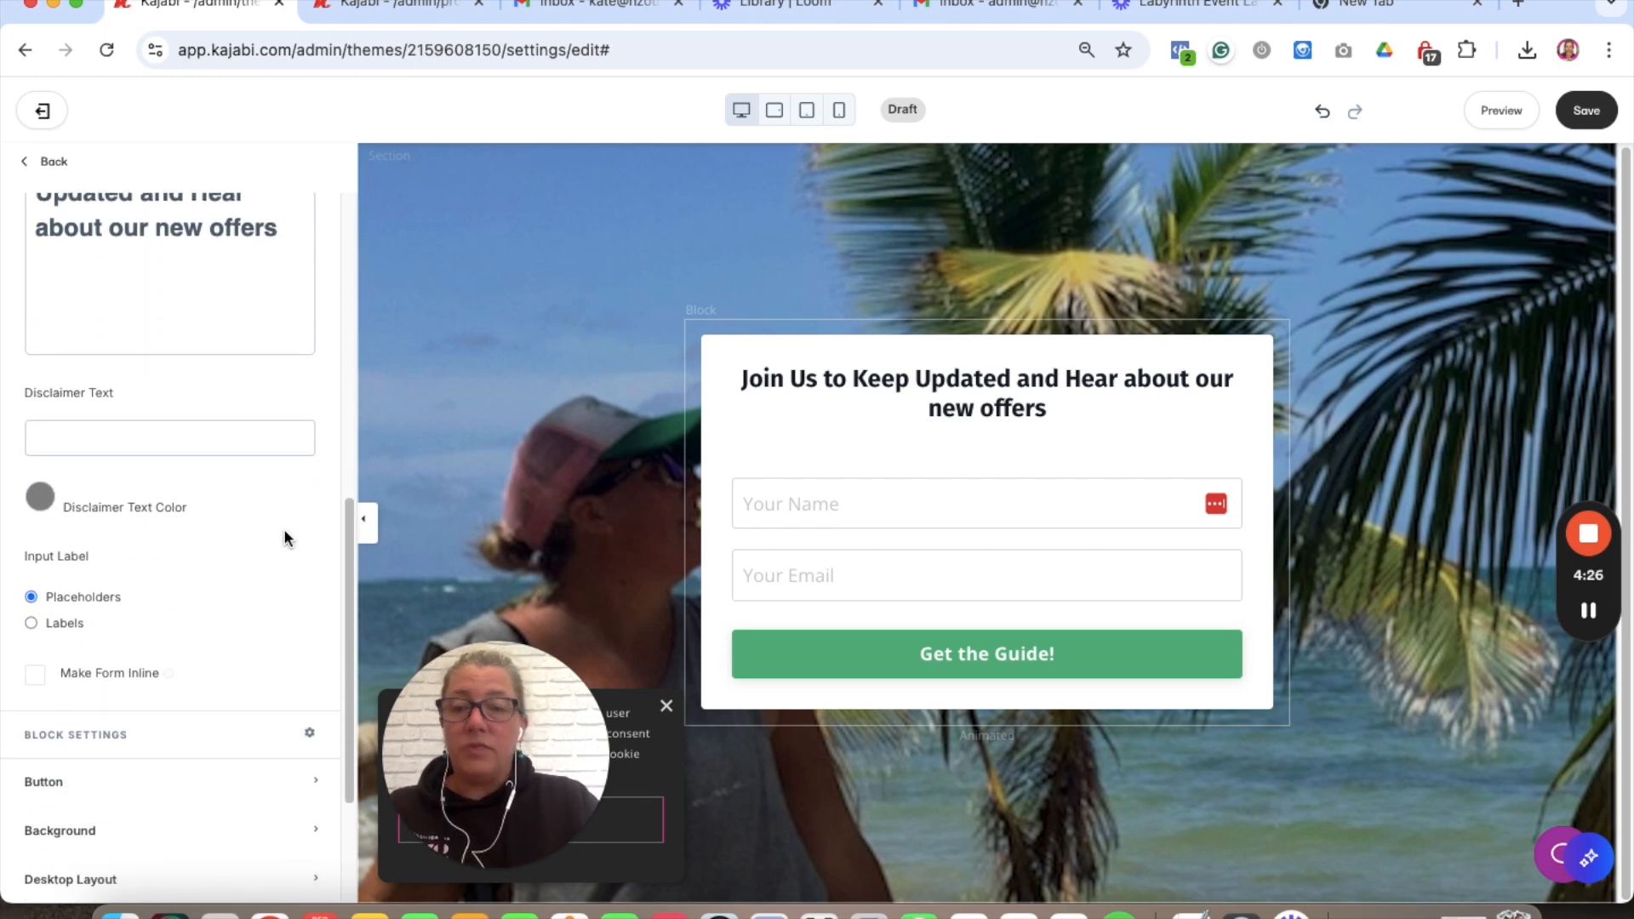
- Enter 'We will never spam you. You can unsubscribe anytime' as the form's disclaimer
click(86, 429)
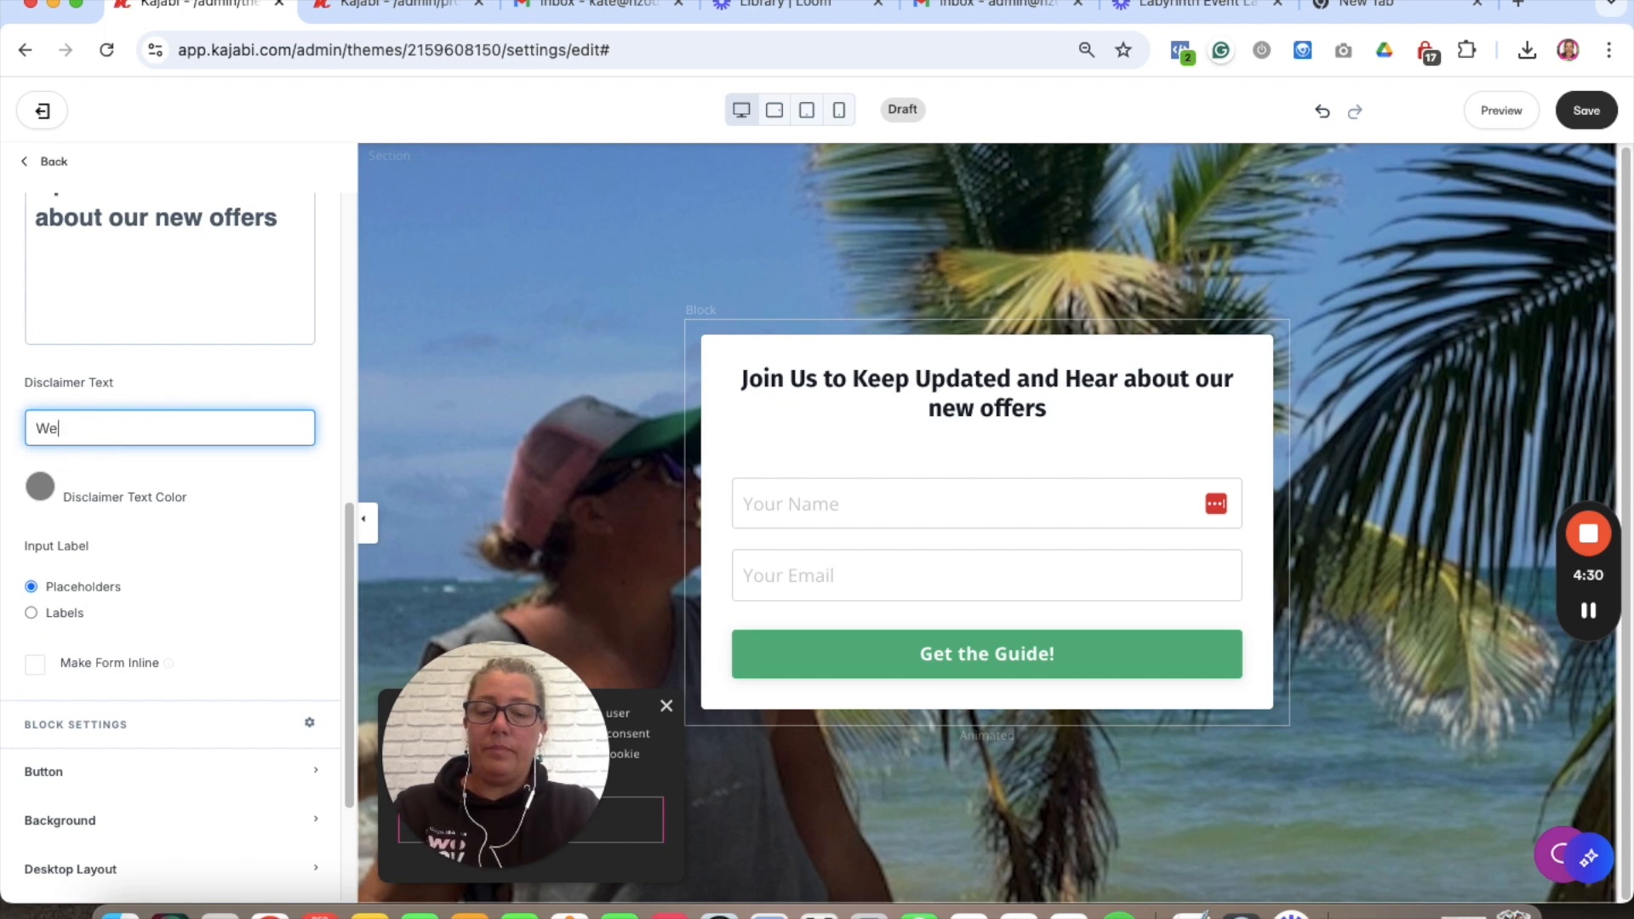
text(We will never)
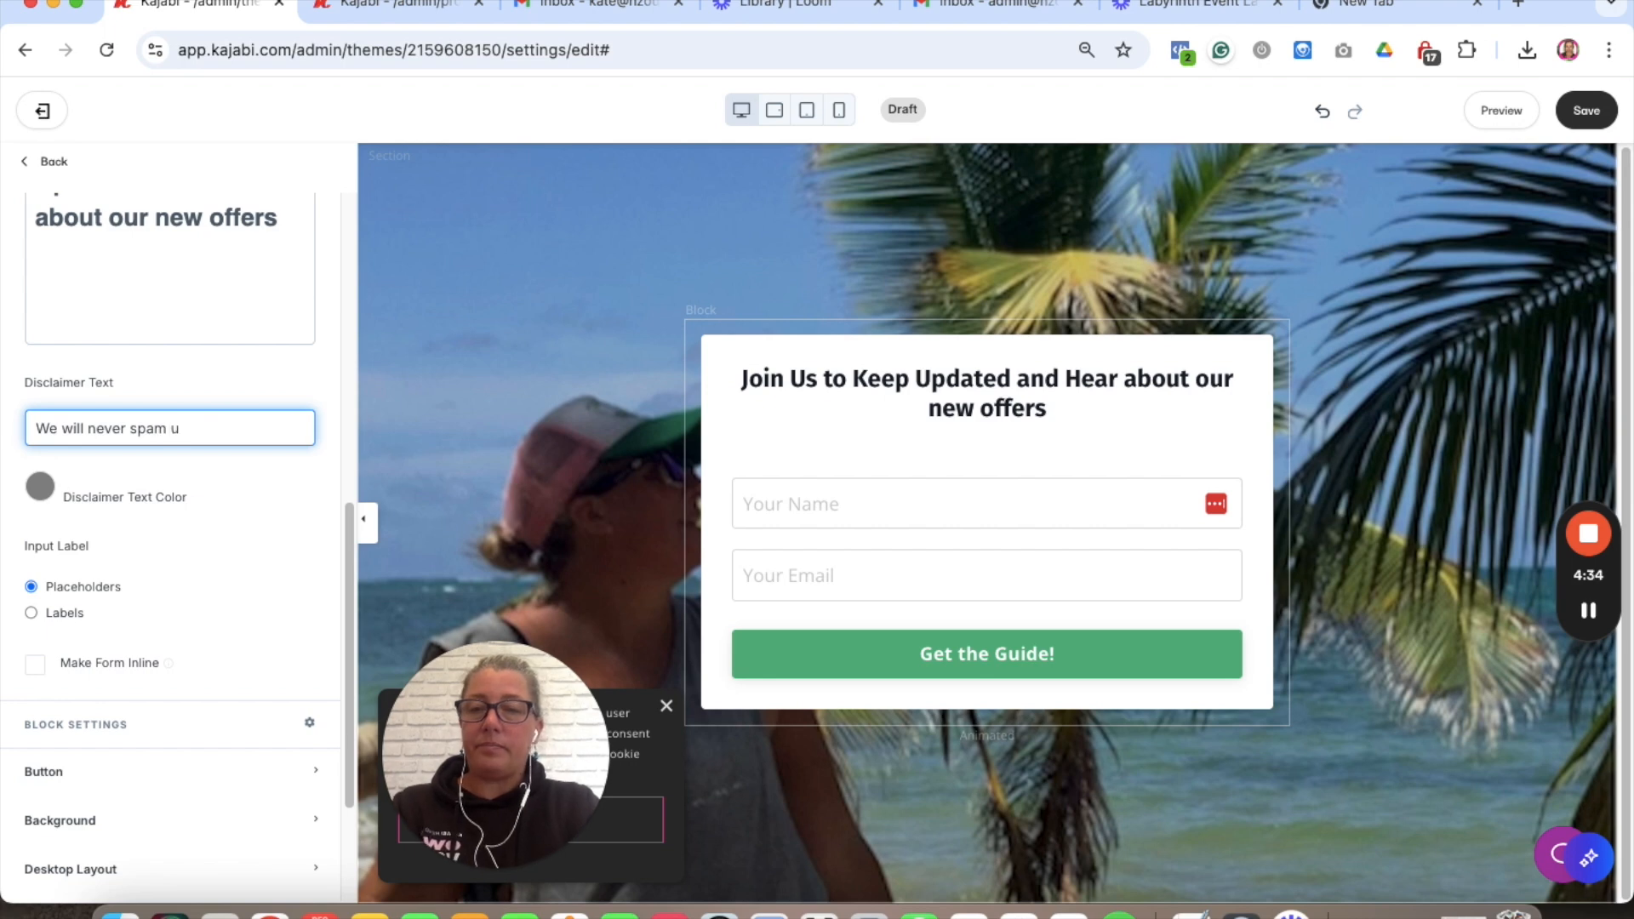
text( spam you)
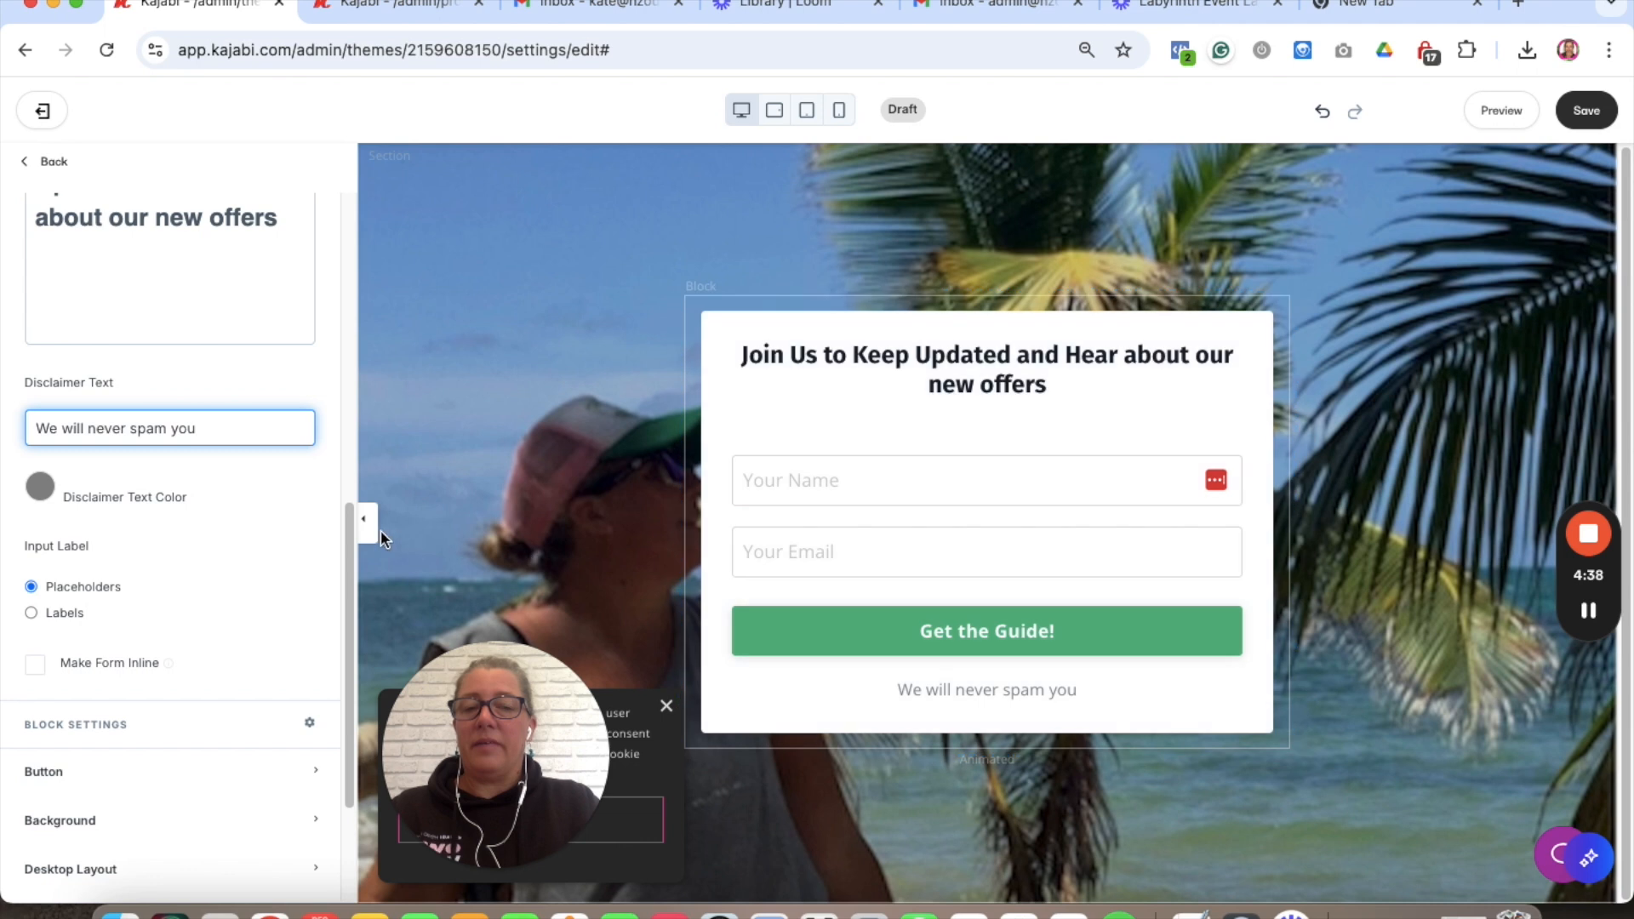
text(. You)
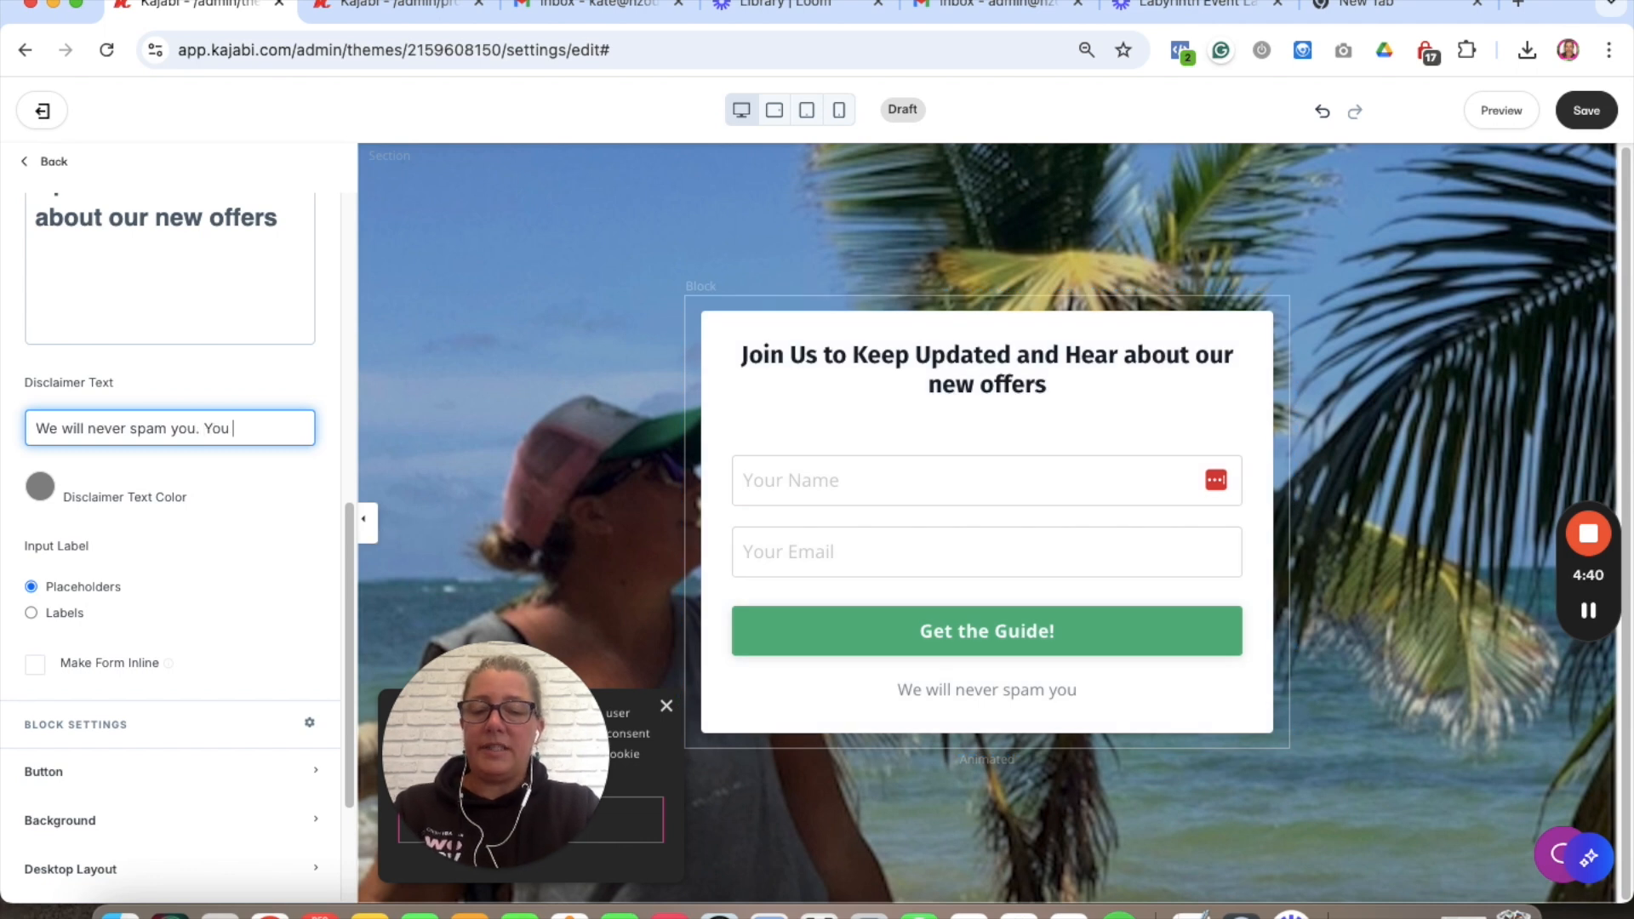
text( can u)
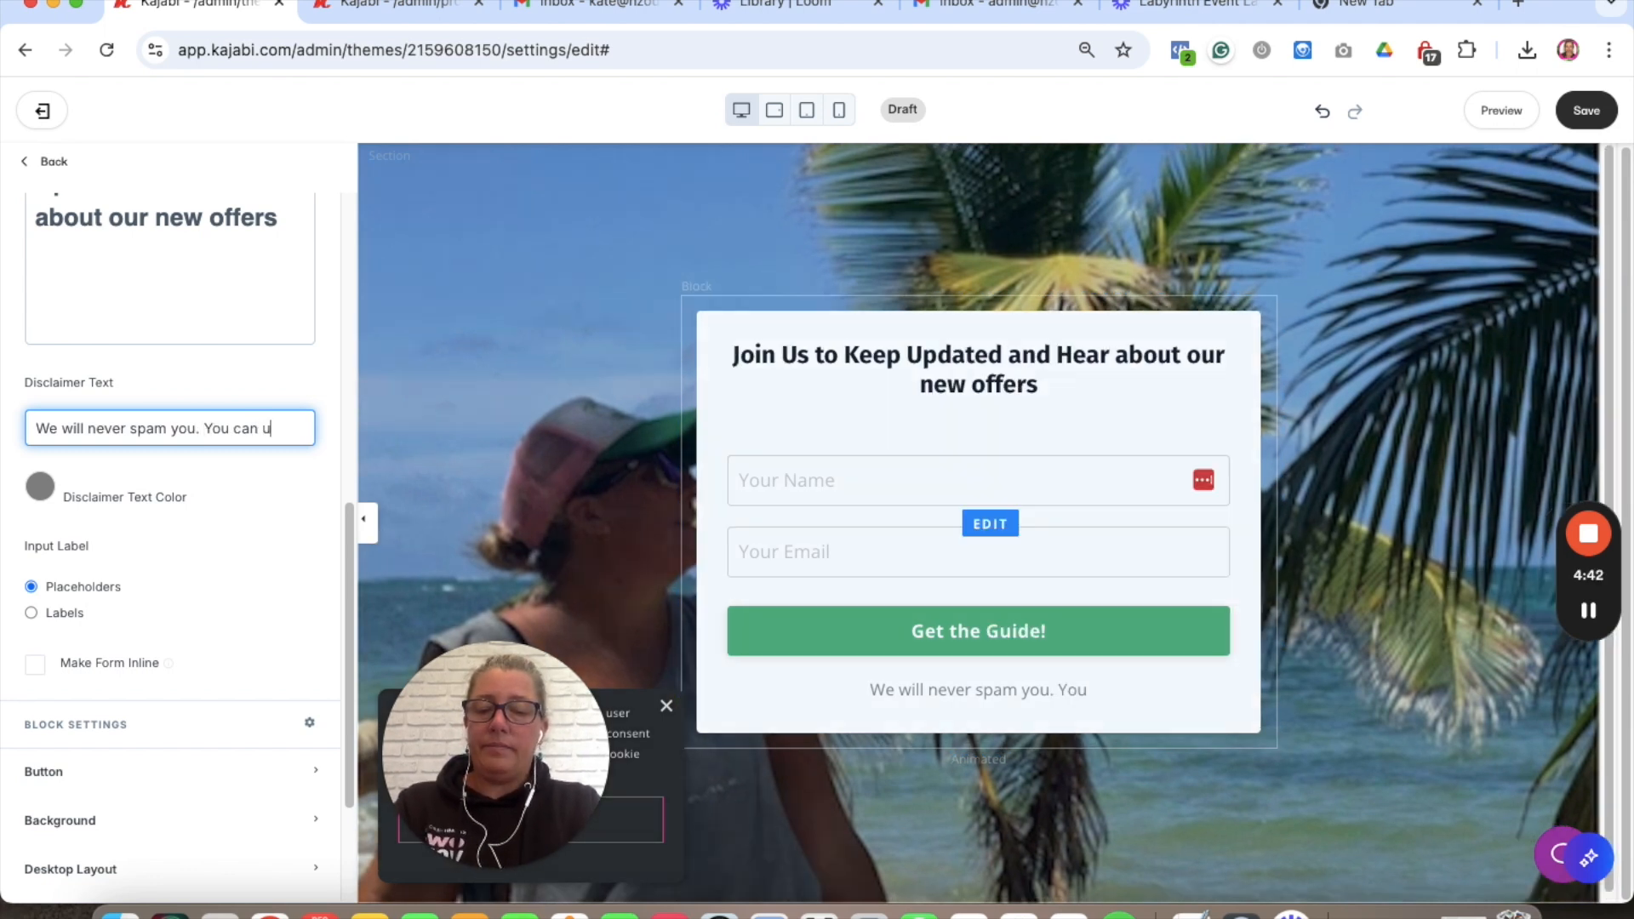
key(BackSpace)
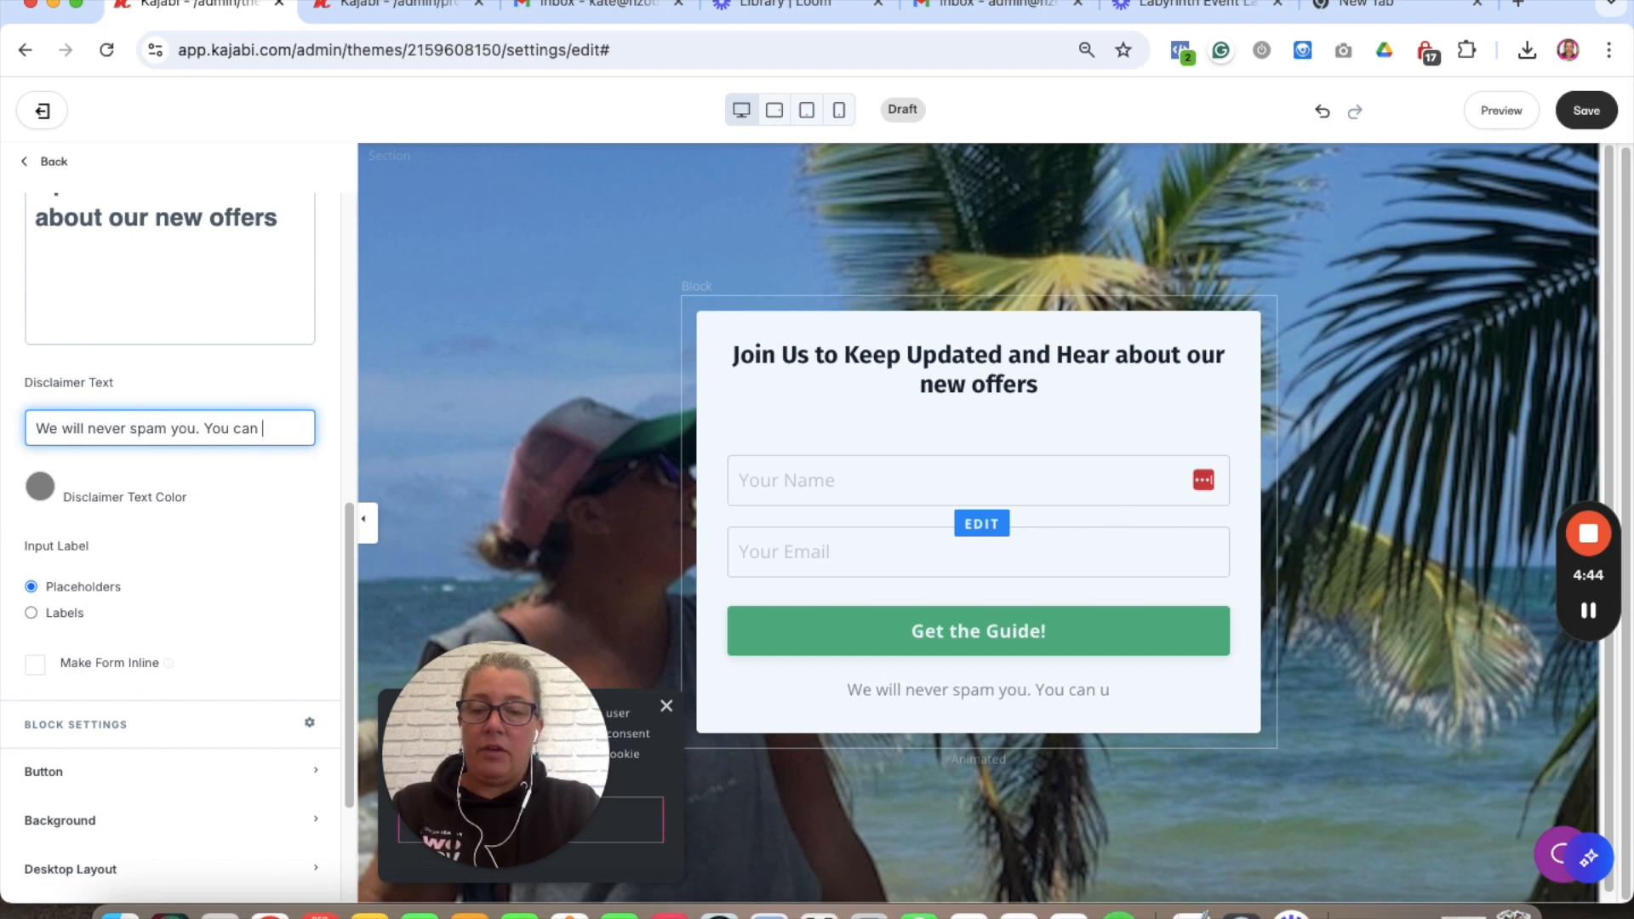
text(unsu)
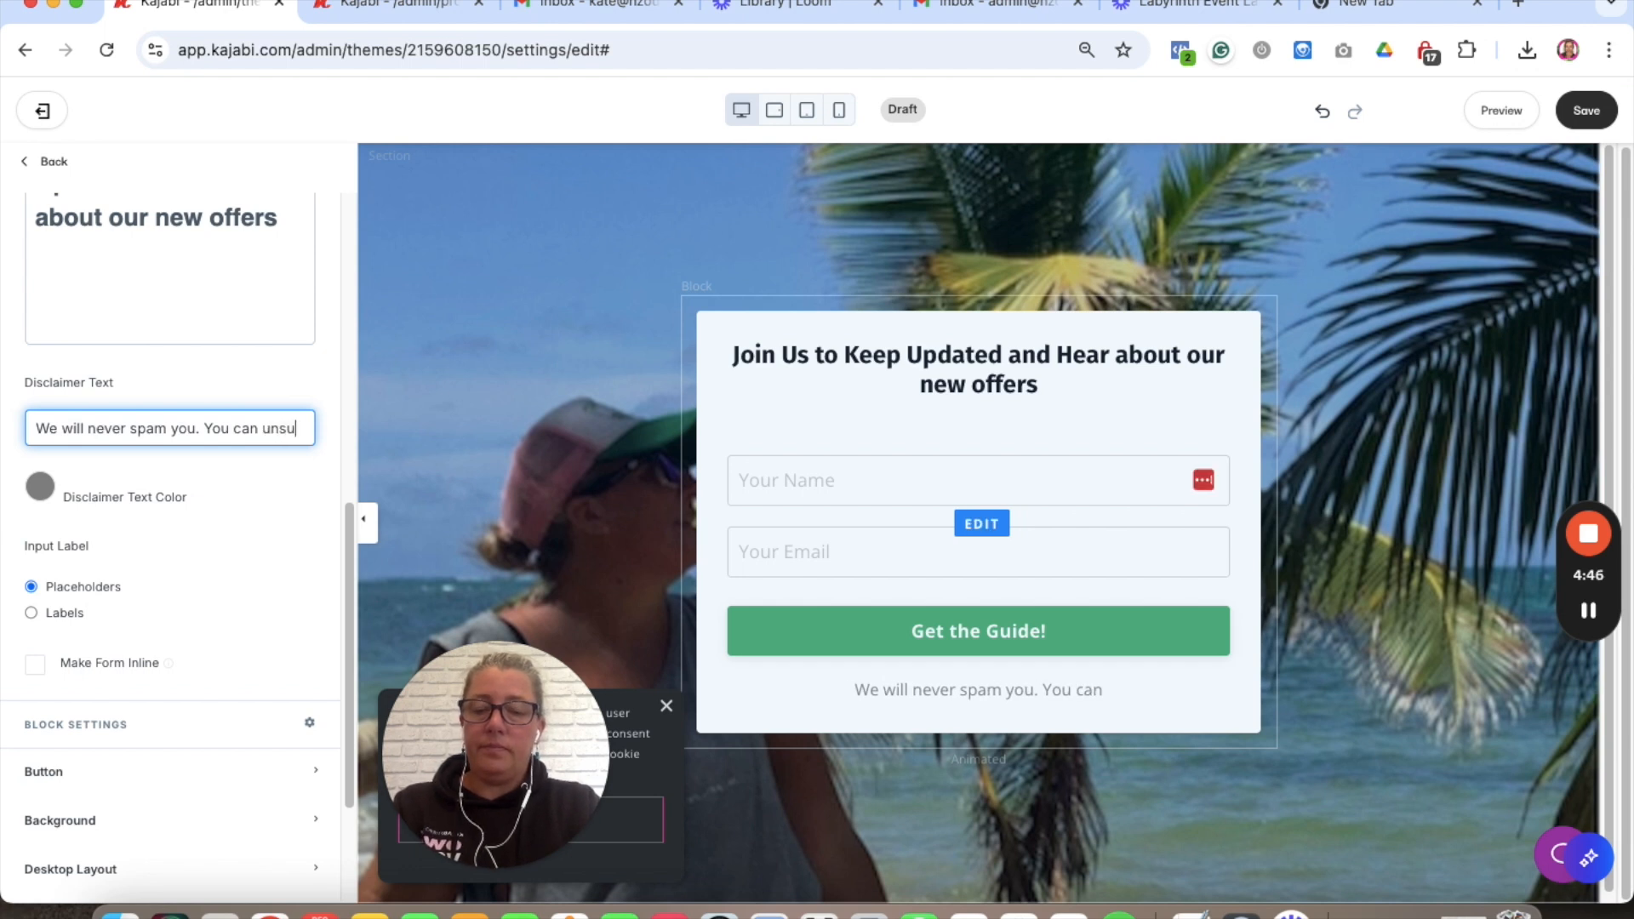
text(bscribe anytime)
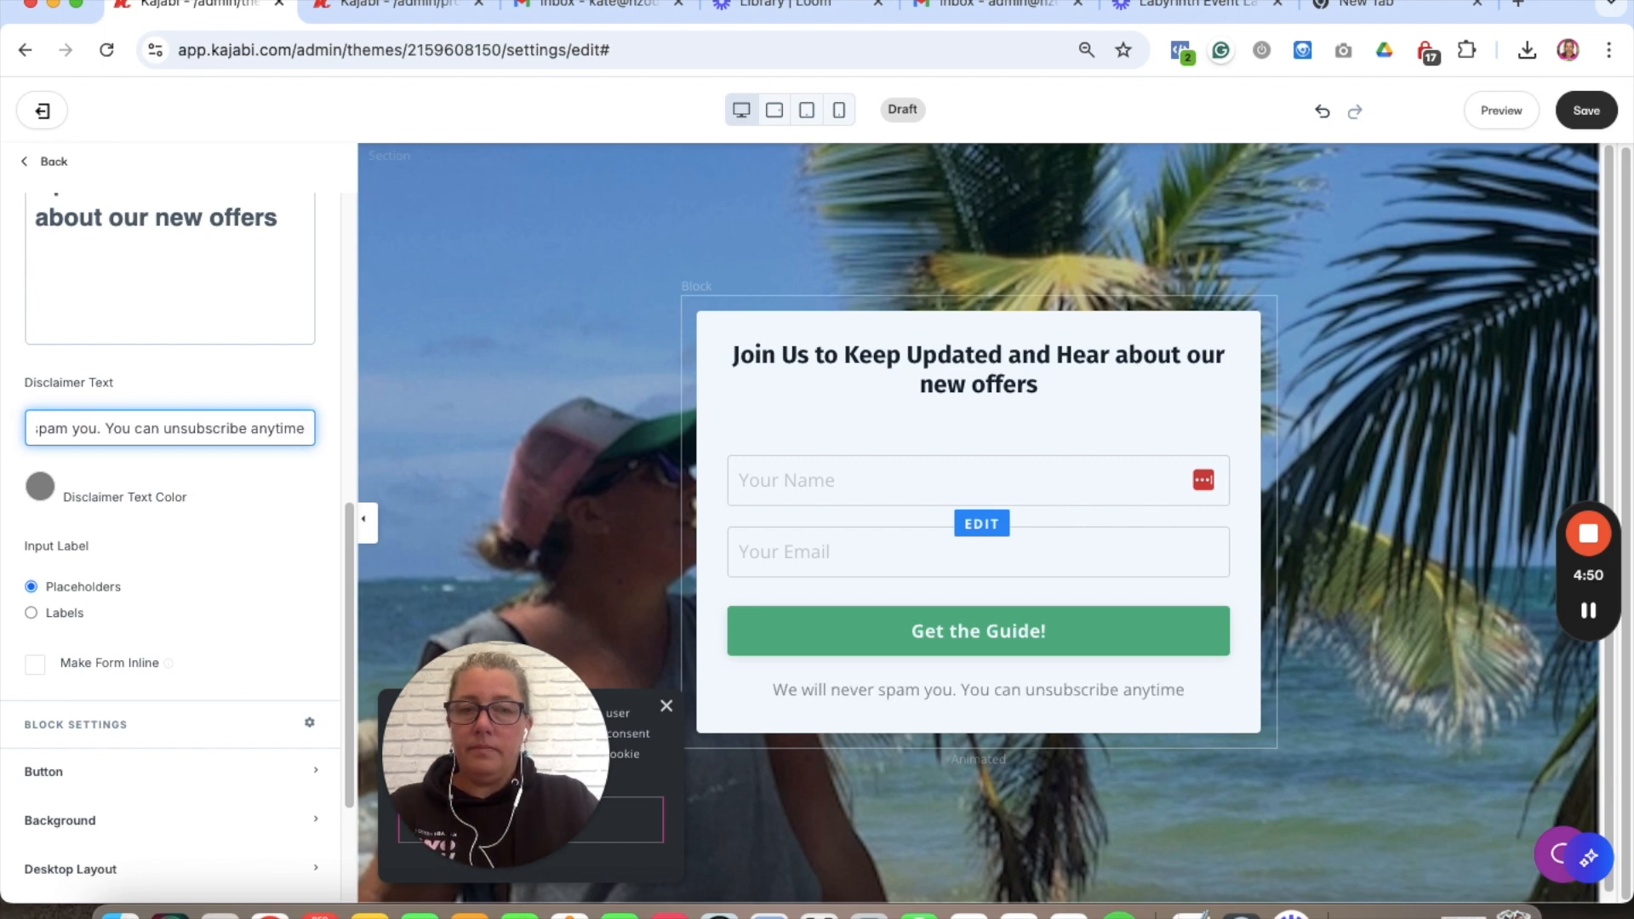
scroll(245, 615, down, 3)
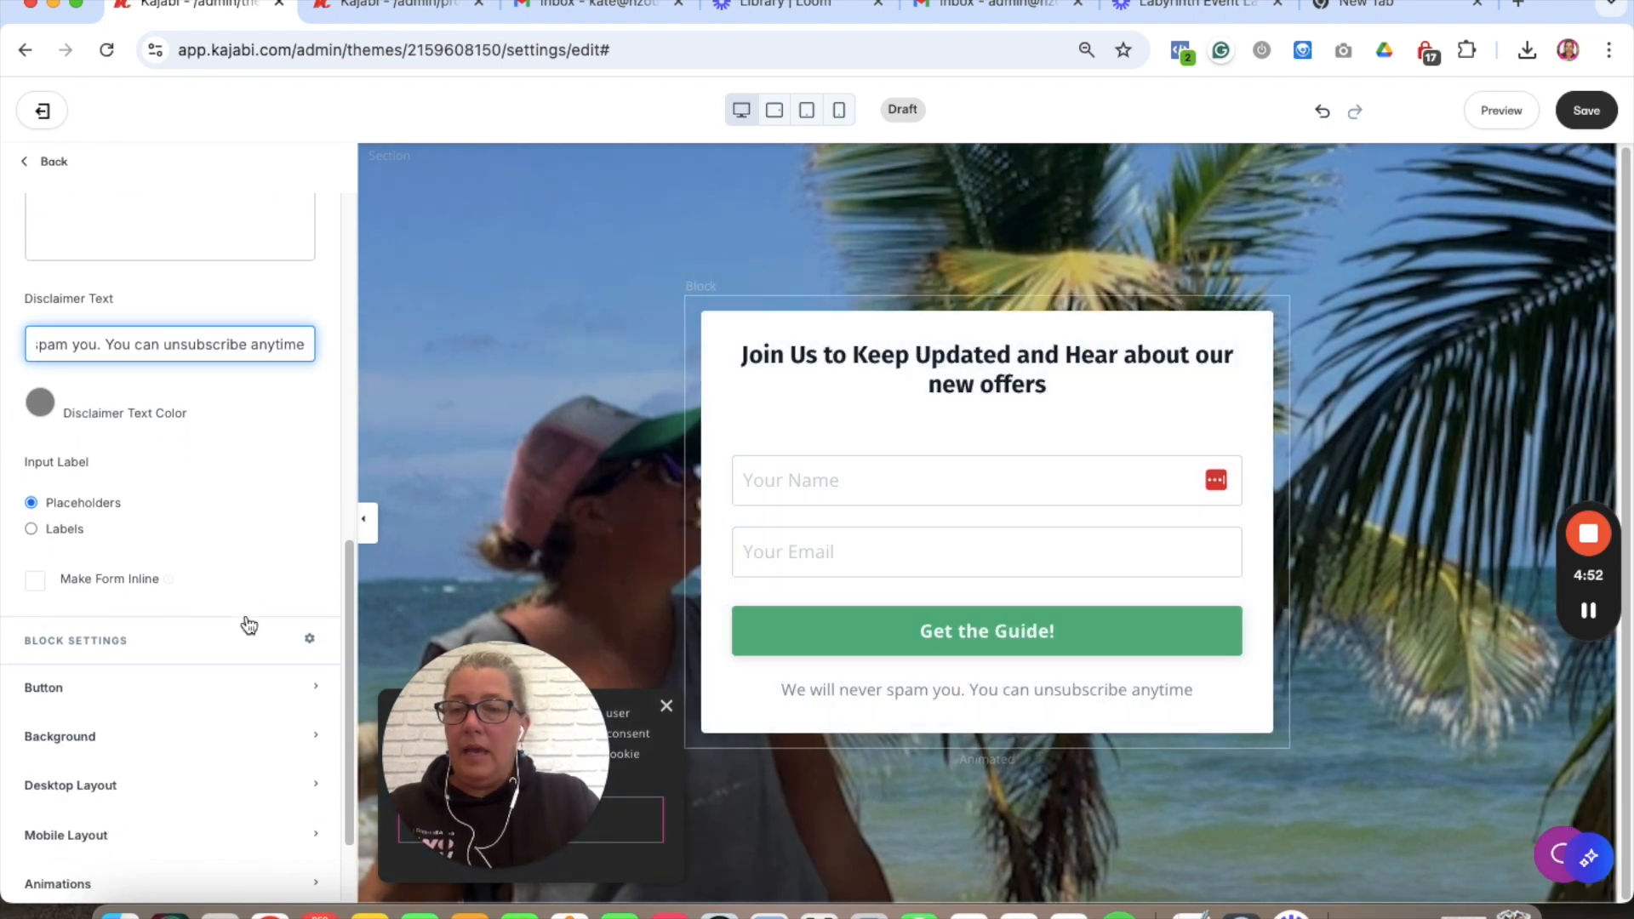
- Show input labels, keep the form fields stacked rather than inline, and set width to 8 columns
scroll(245, 614, down, 1)
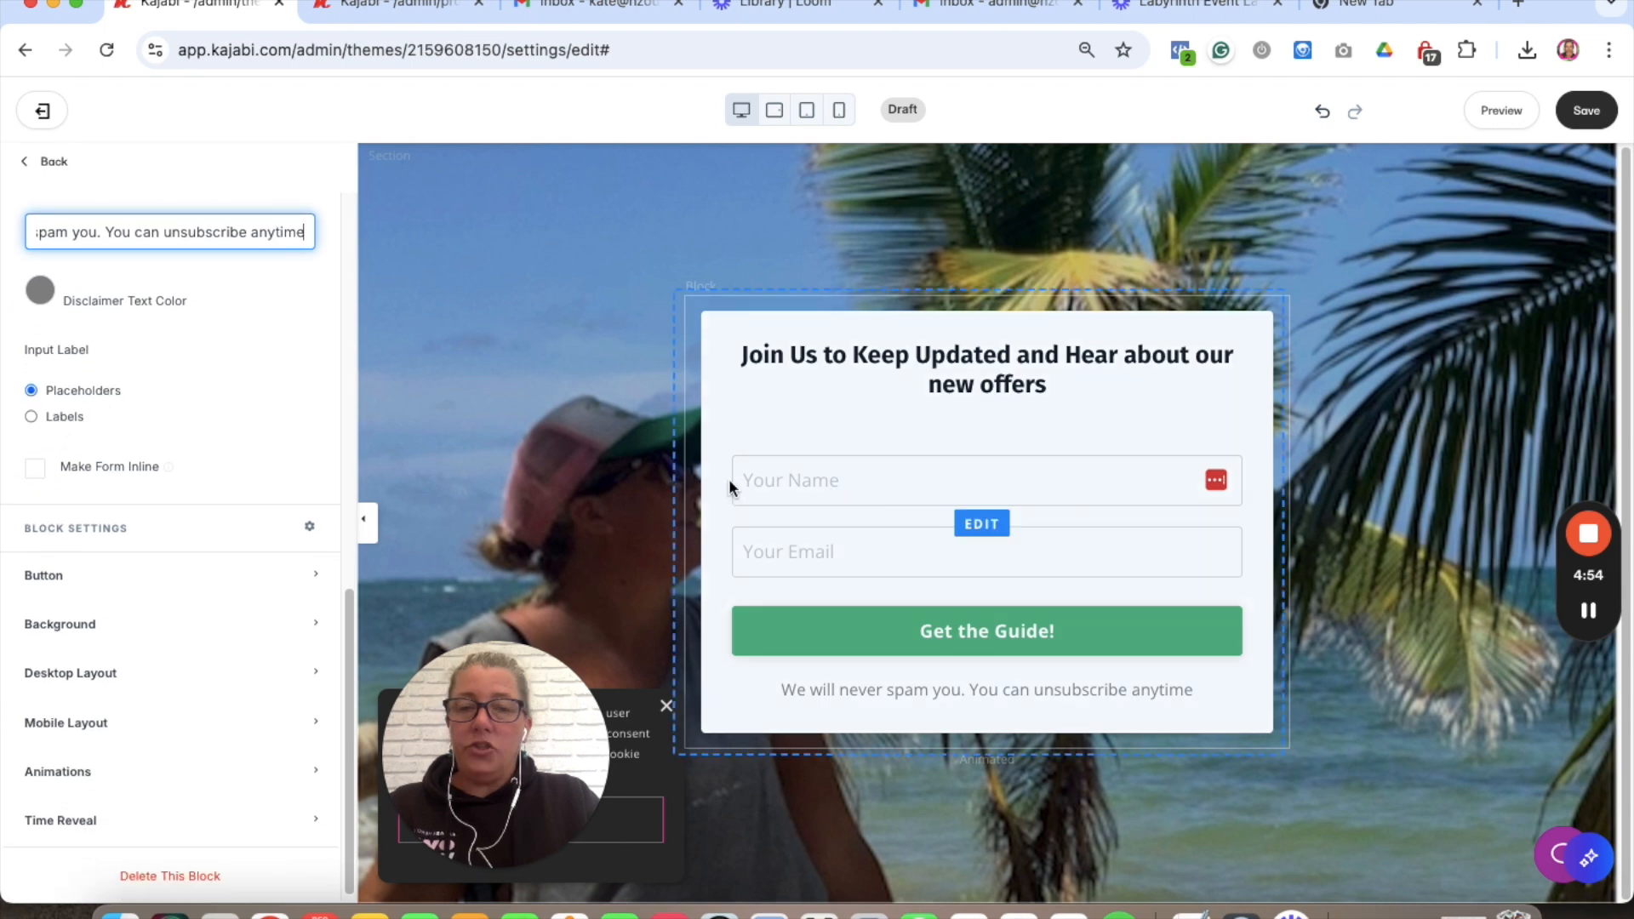
click(31, 417)
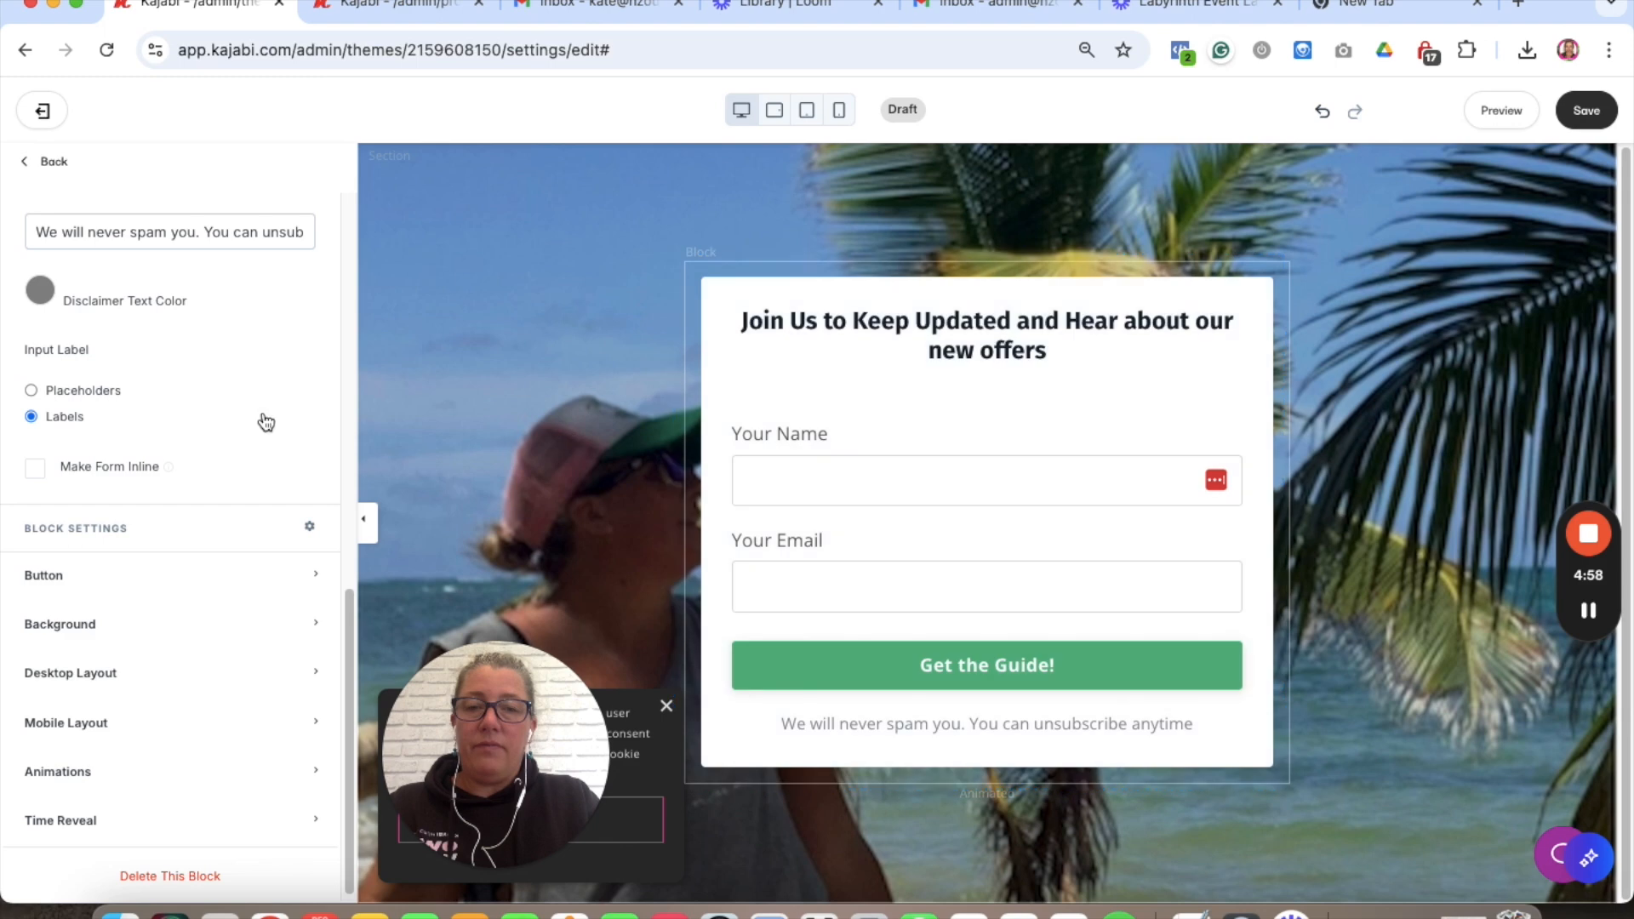
click(38, 474)
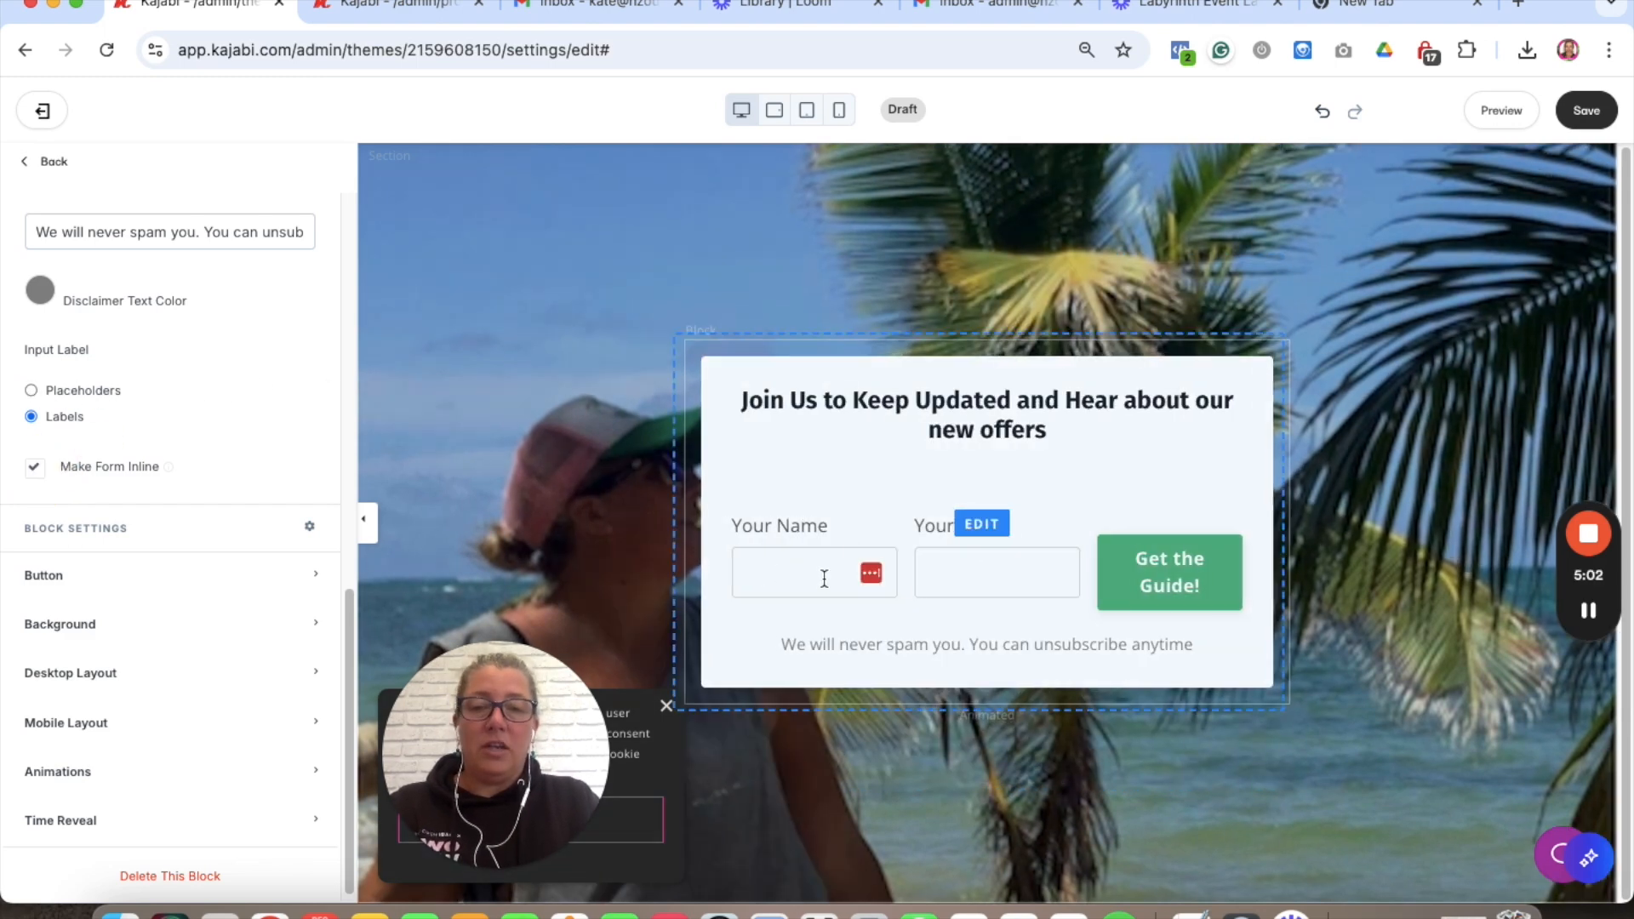
scroll(281, 415, up, 10)
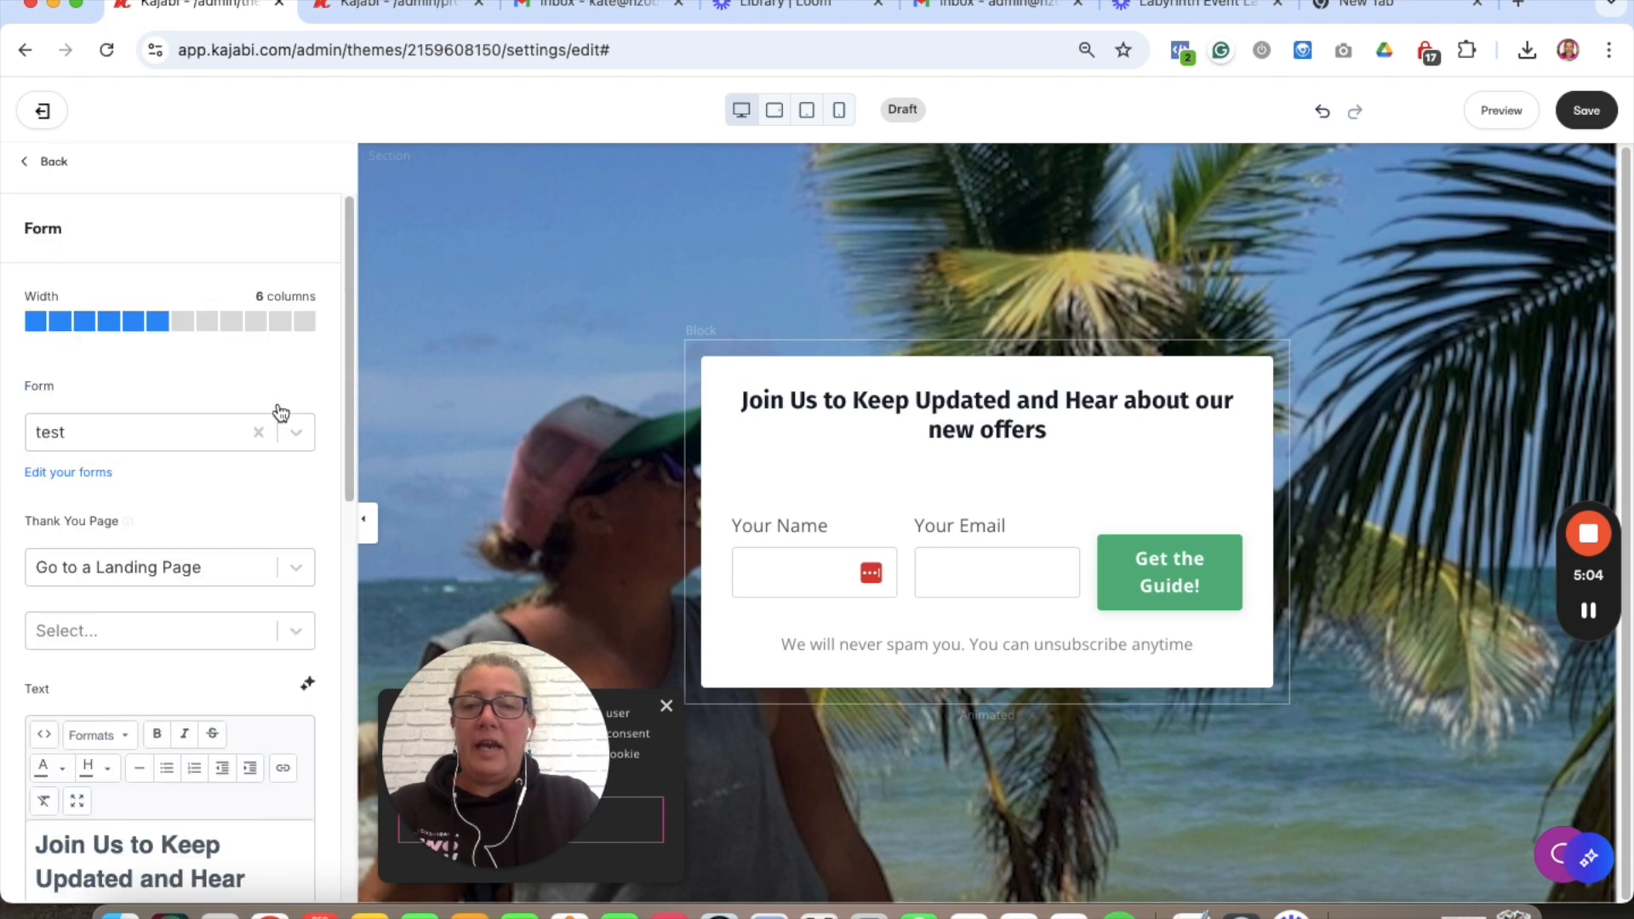
click(252, 325)
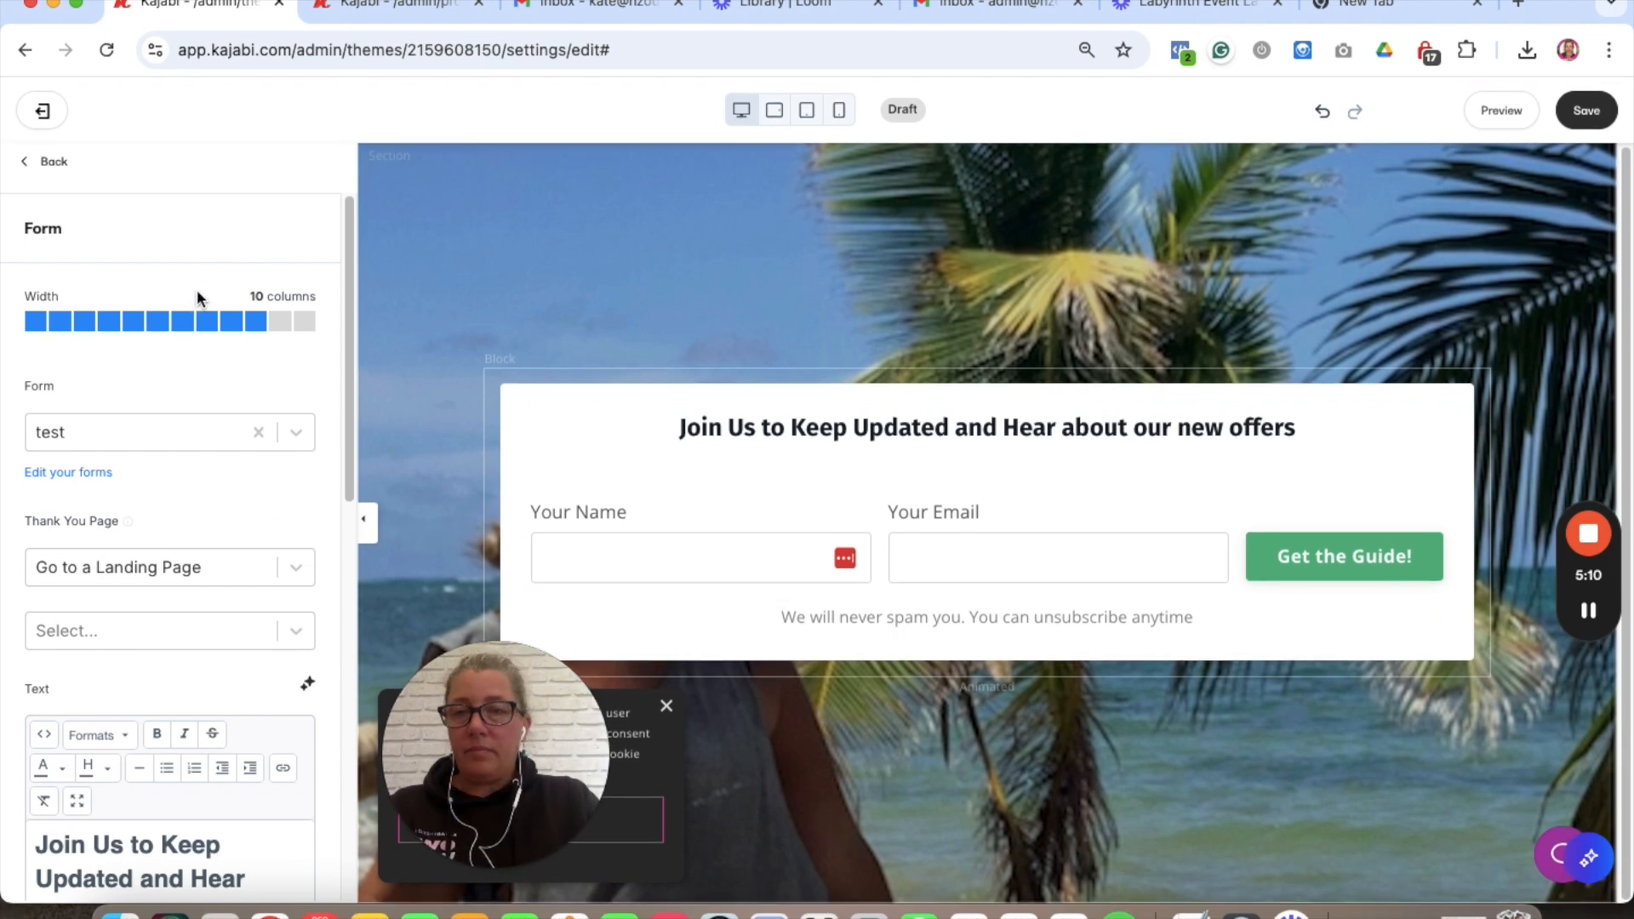
click(208, 326)
scroll(156, 623, down, 10)
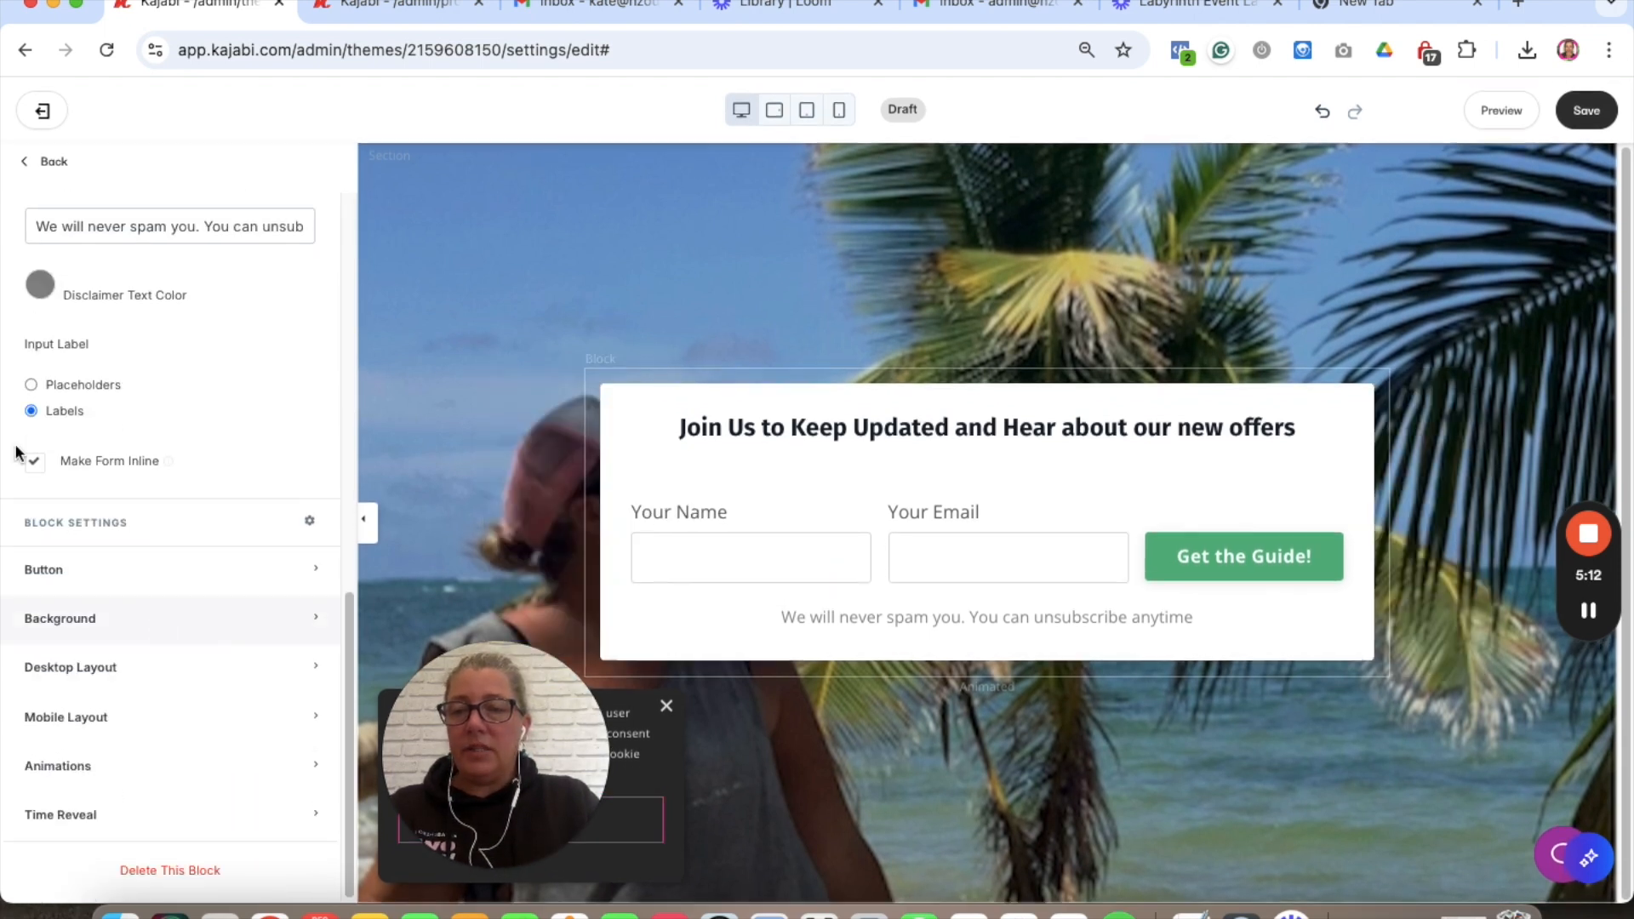
click(120, 466)
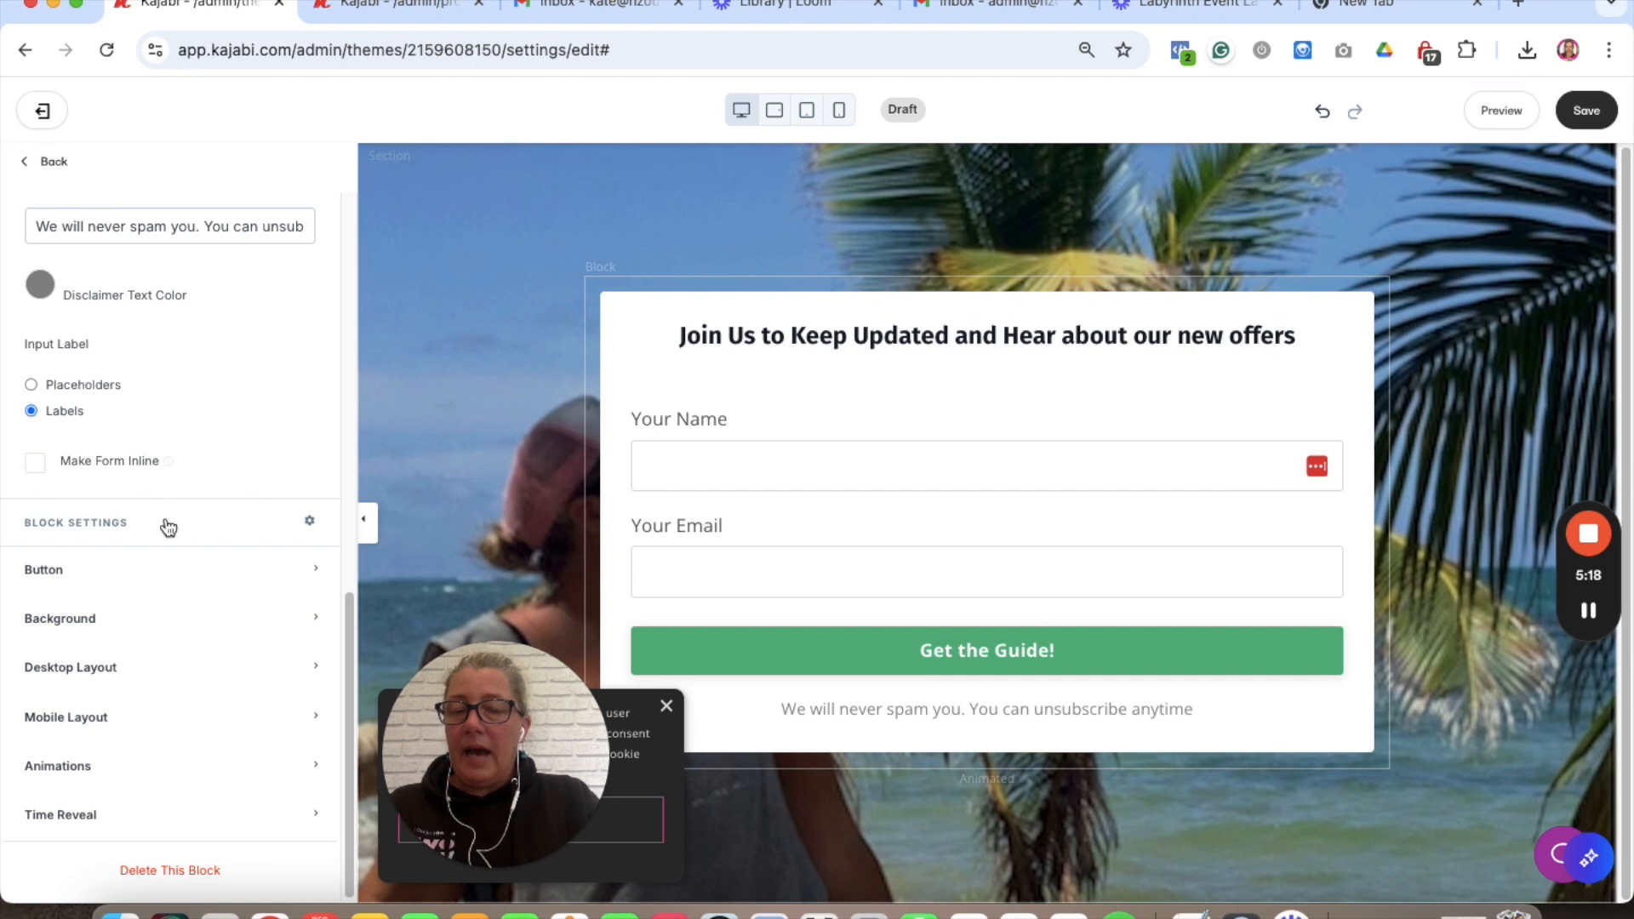
- Change the form button's text from 'Get the Guide!' to 'Keep Updated!'
click(180, 569)
scroll(180, 566, down, 5)
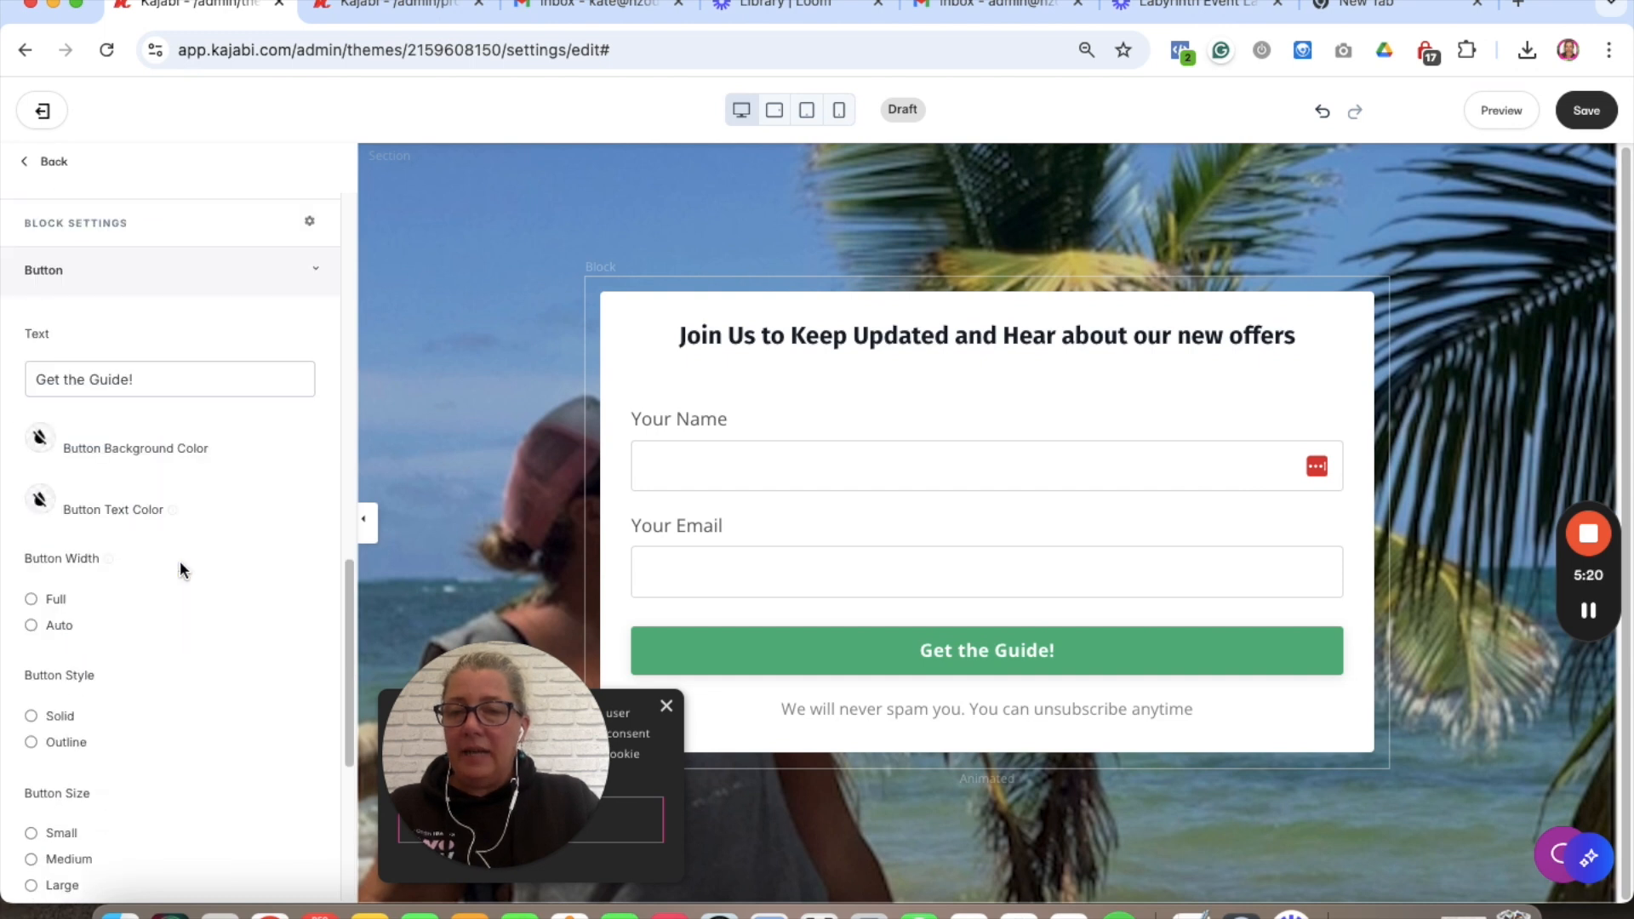
triple_click(81, 228)
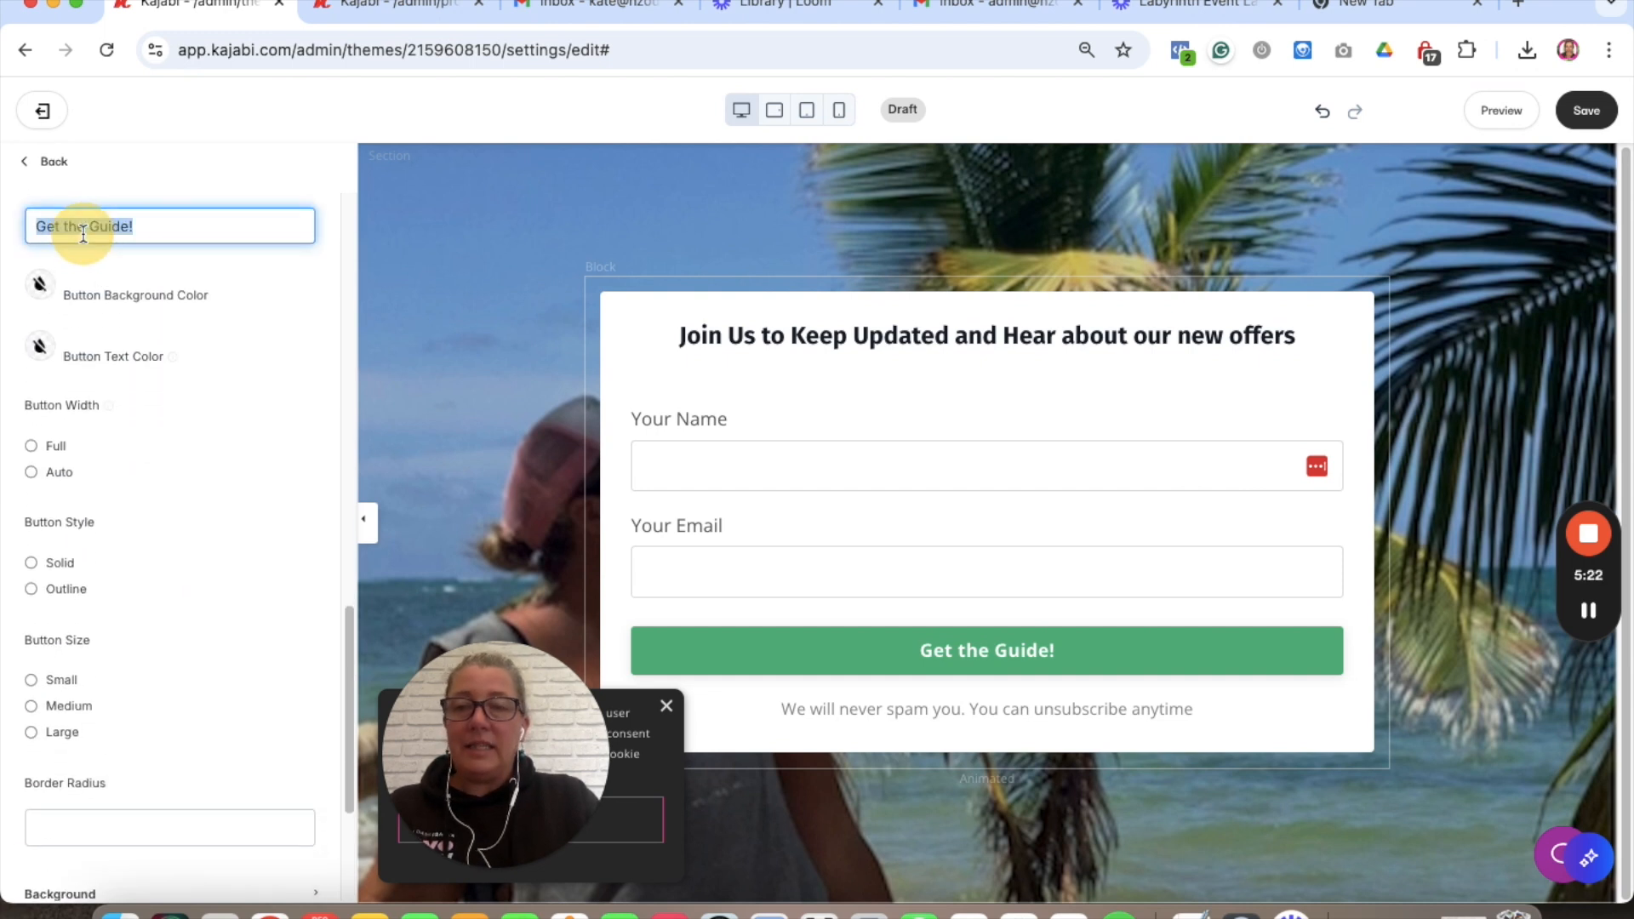
text(Join)
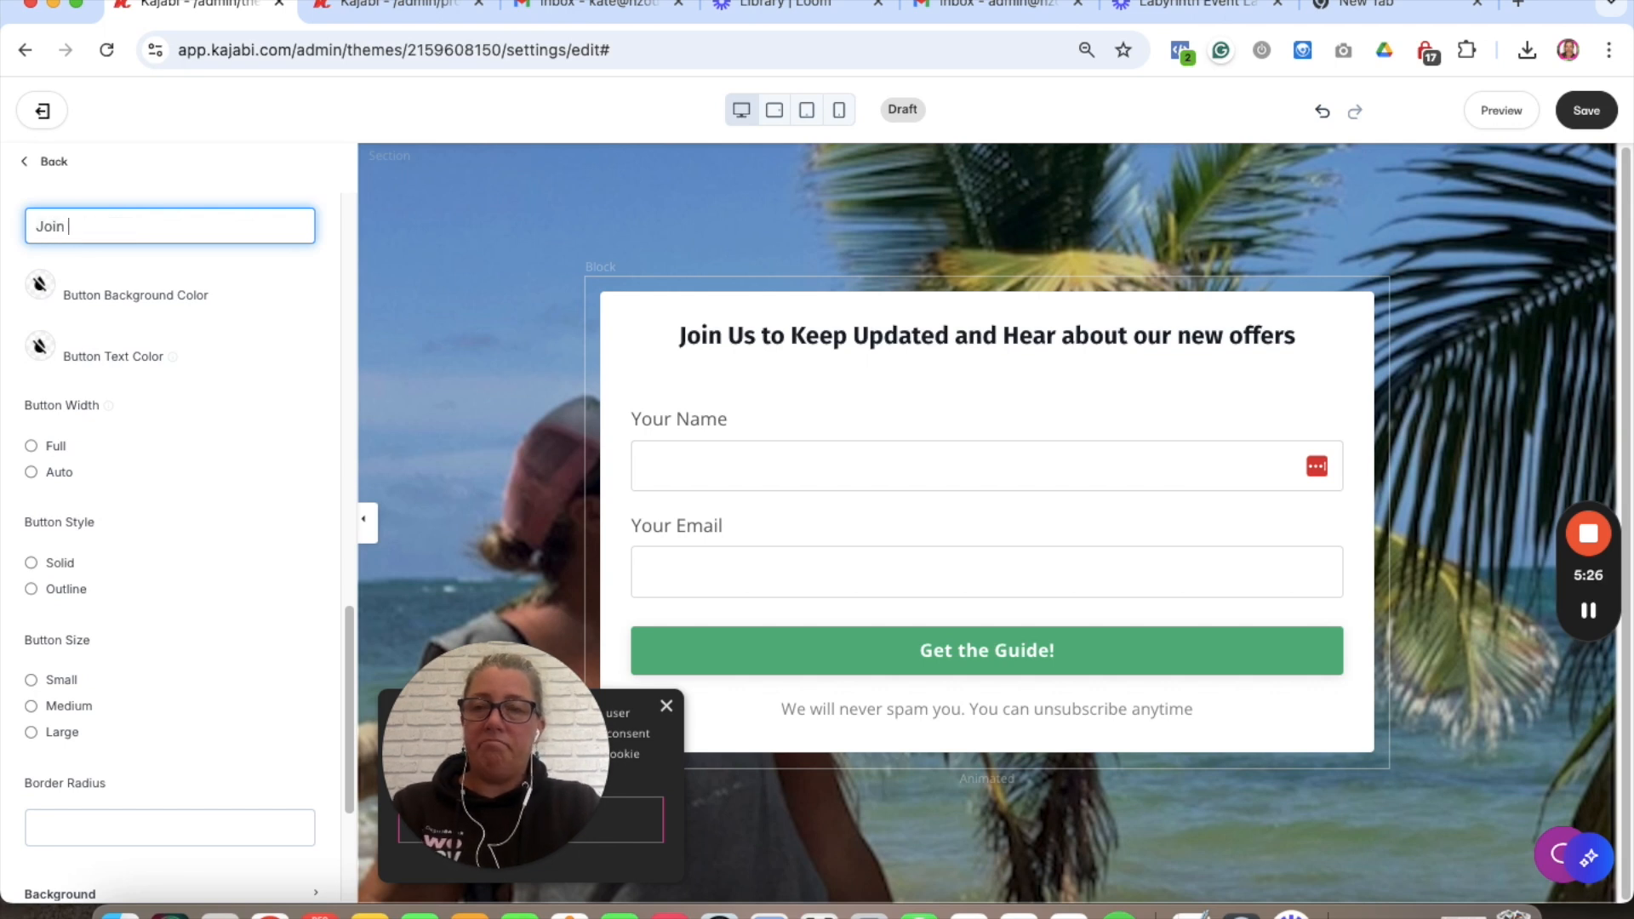
text(Keep Updated!)
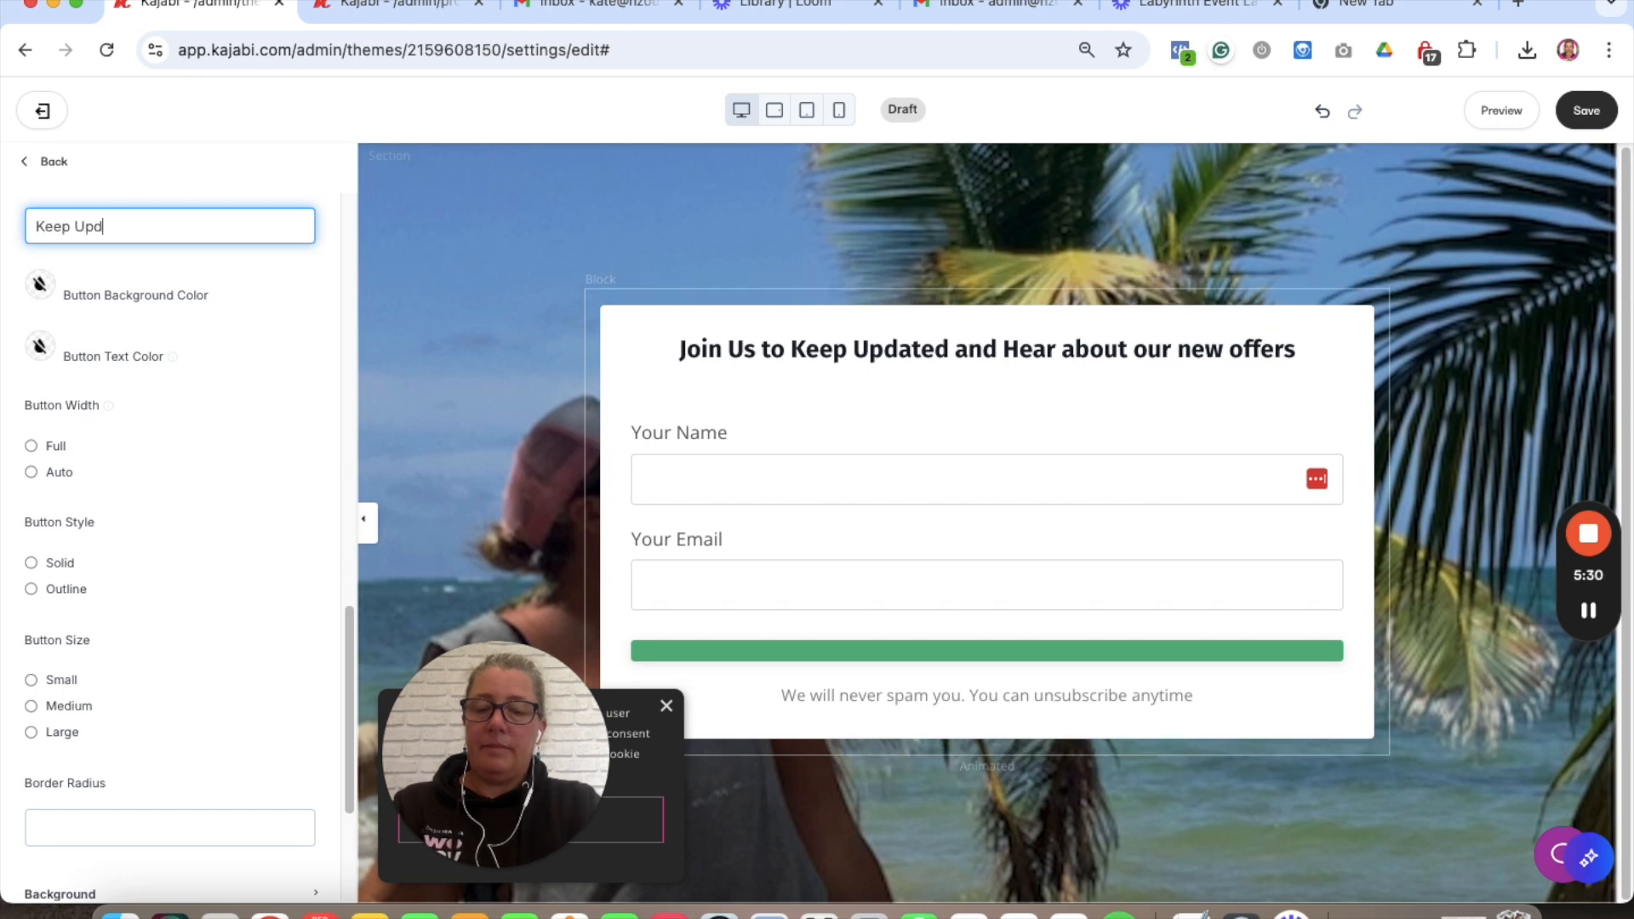
- Set the button background colour to the blue preset swatch
click(50, 290)
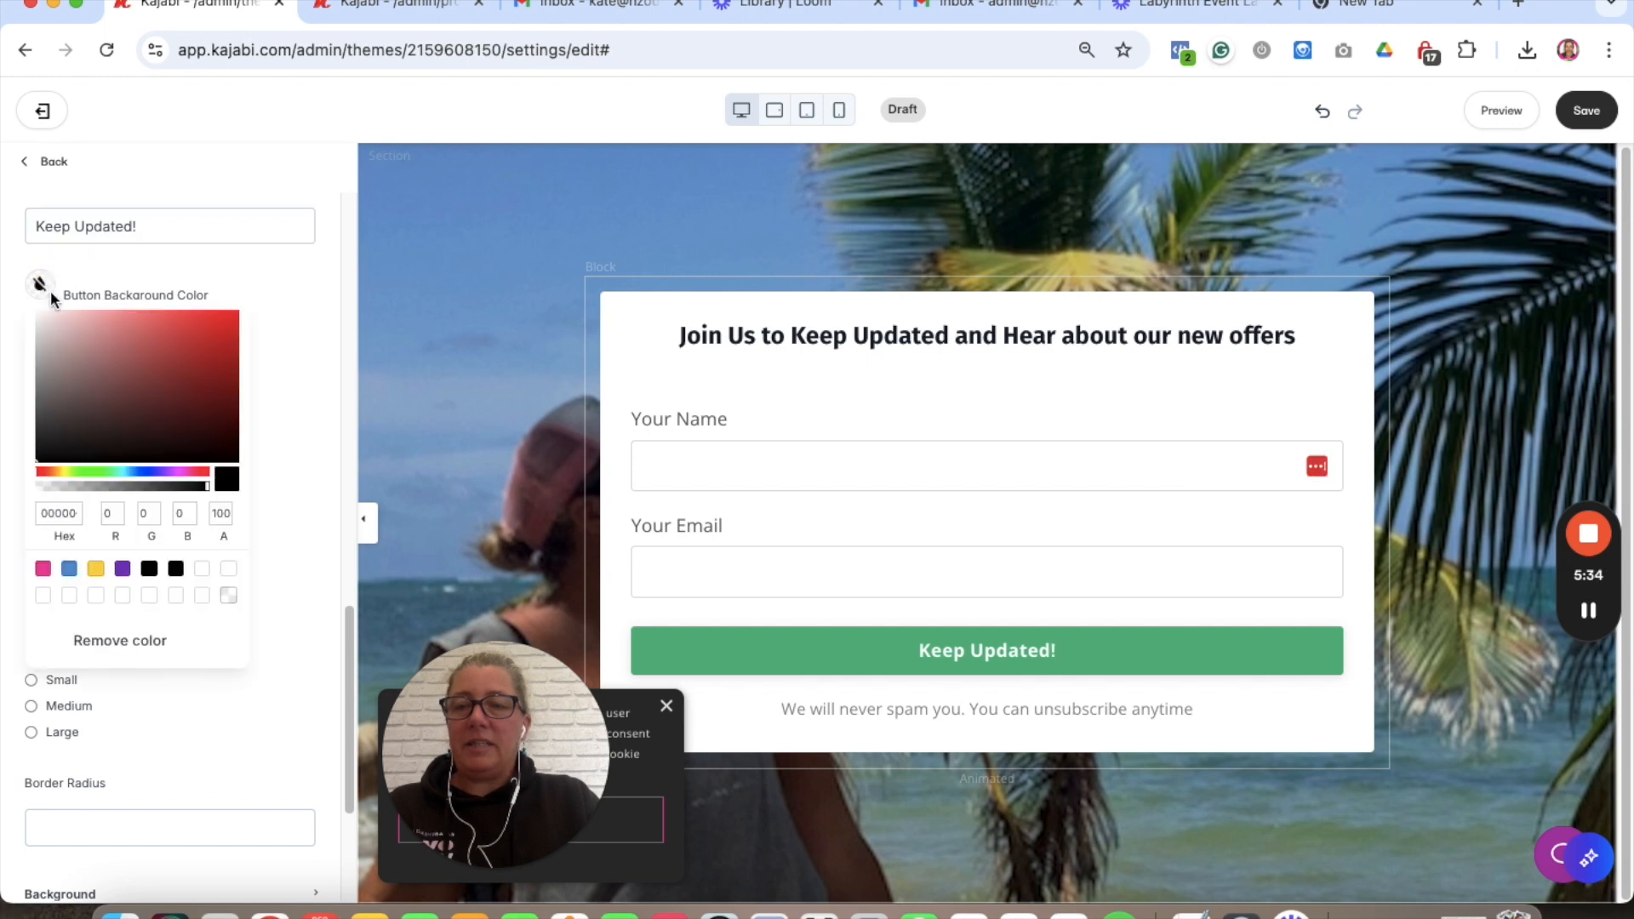
click(70, 567)
click(266, 298)
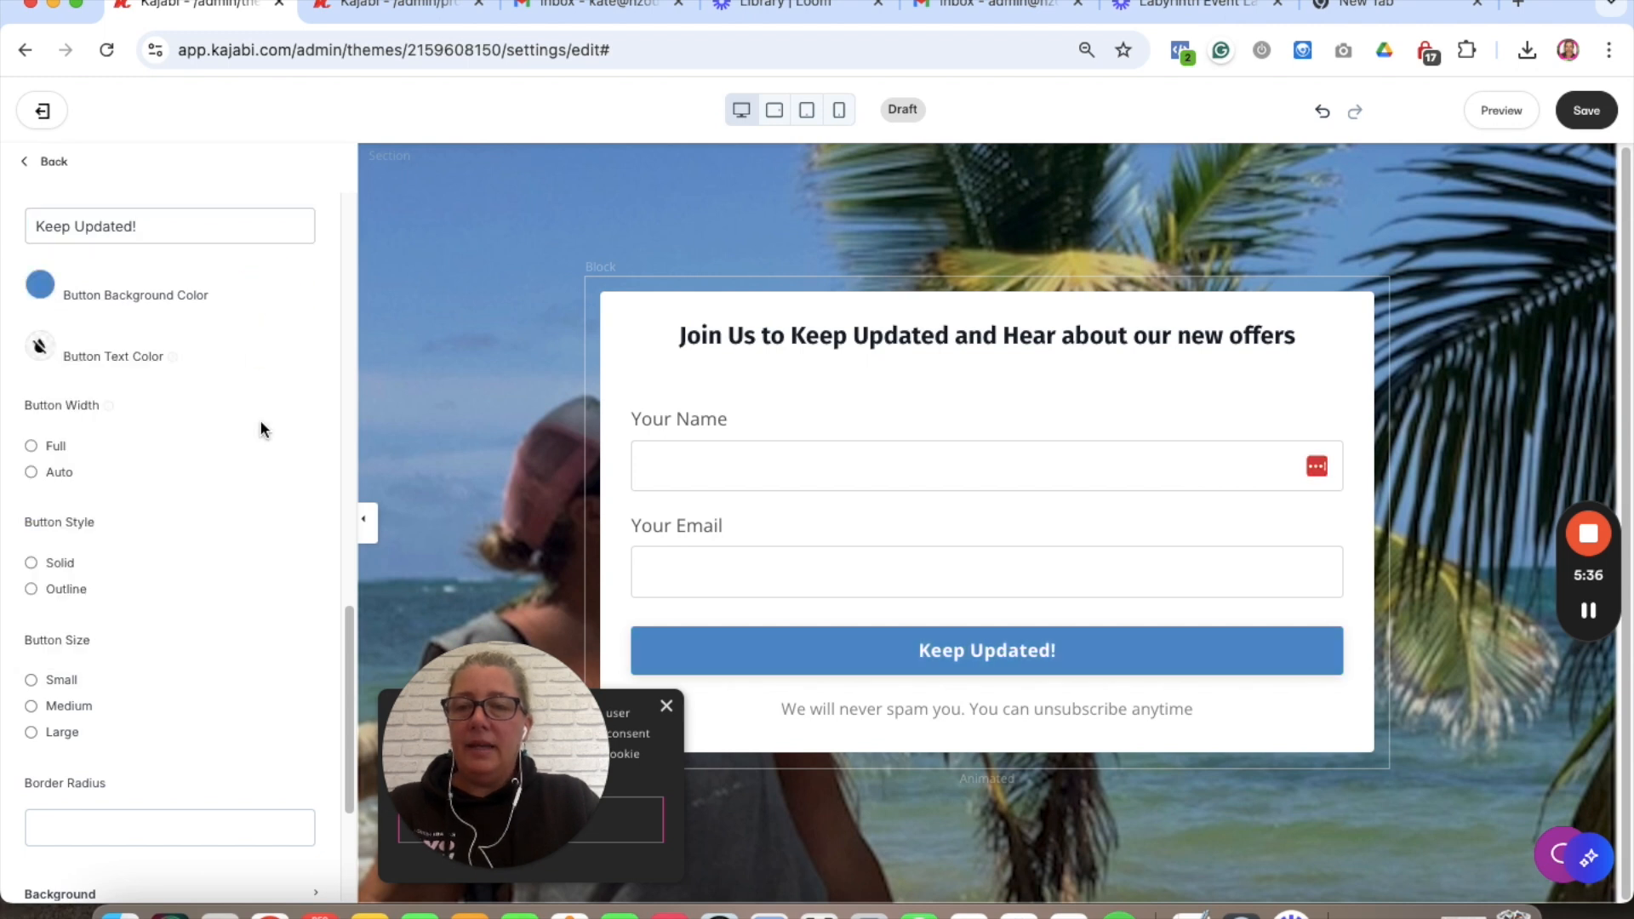
scroll(258, 421, down, 3)
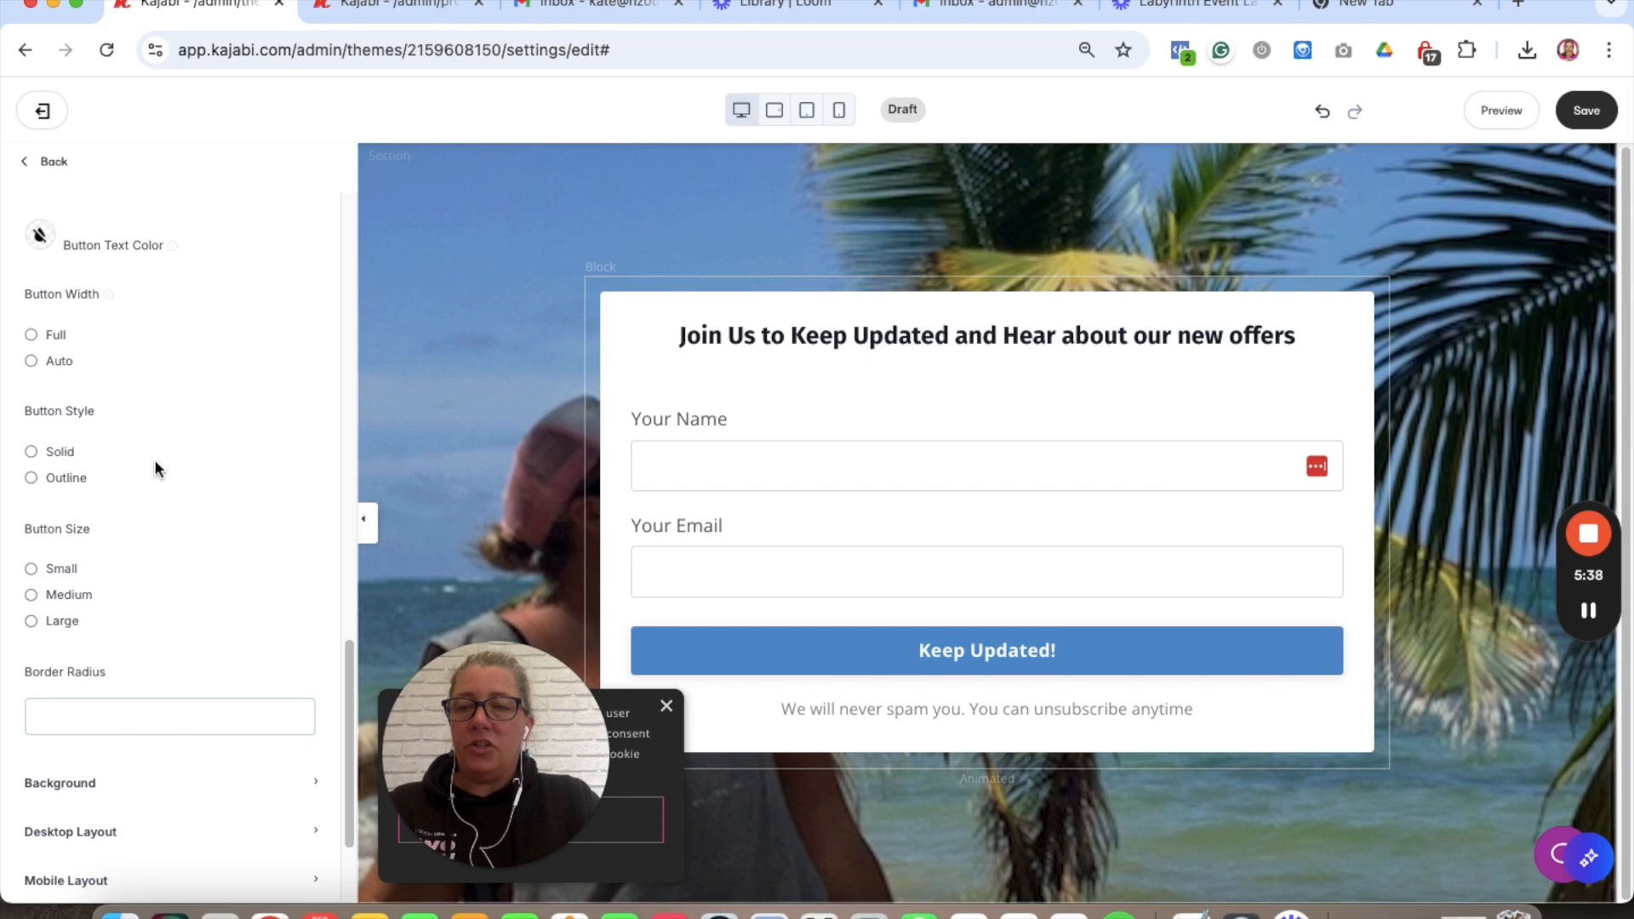
scroll(156, 468, down, 4)
scroll(157, 470, up, 10)
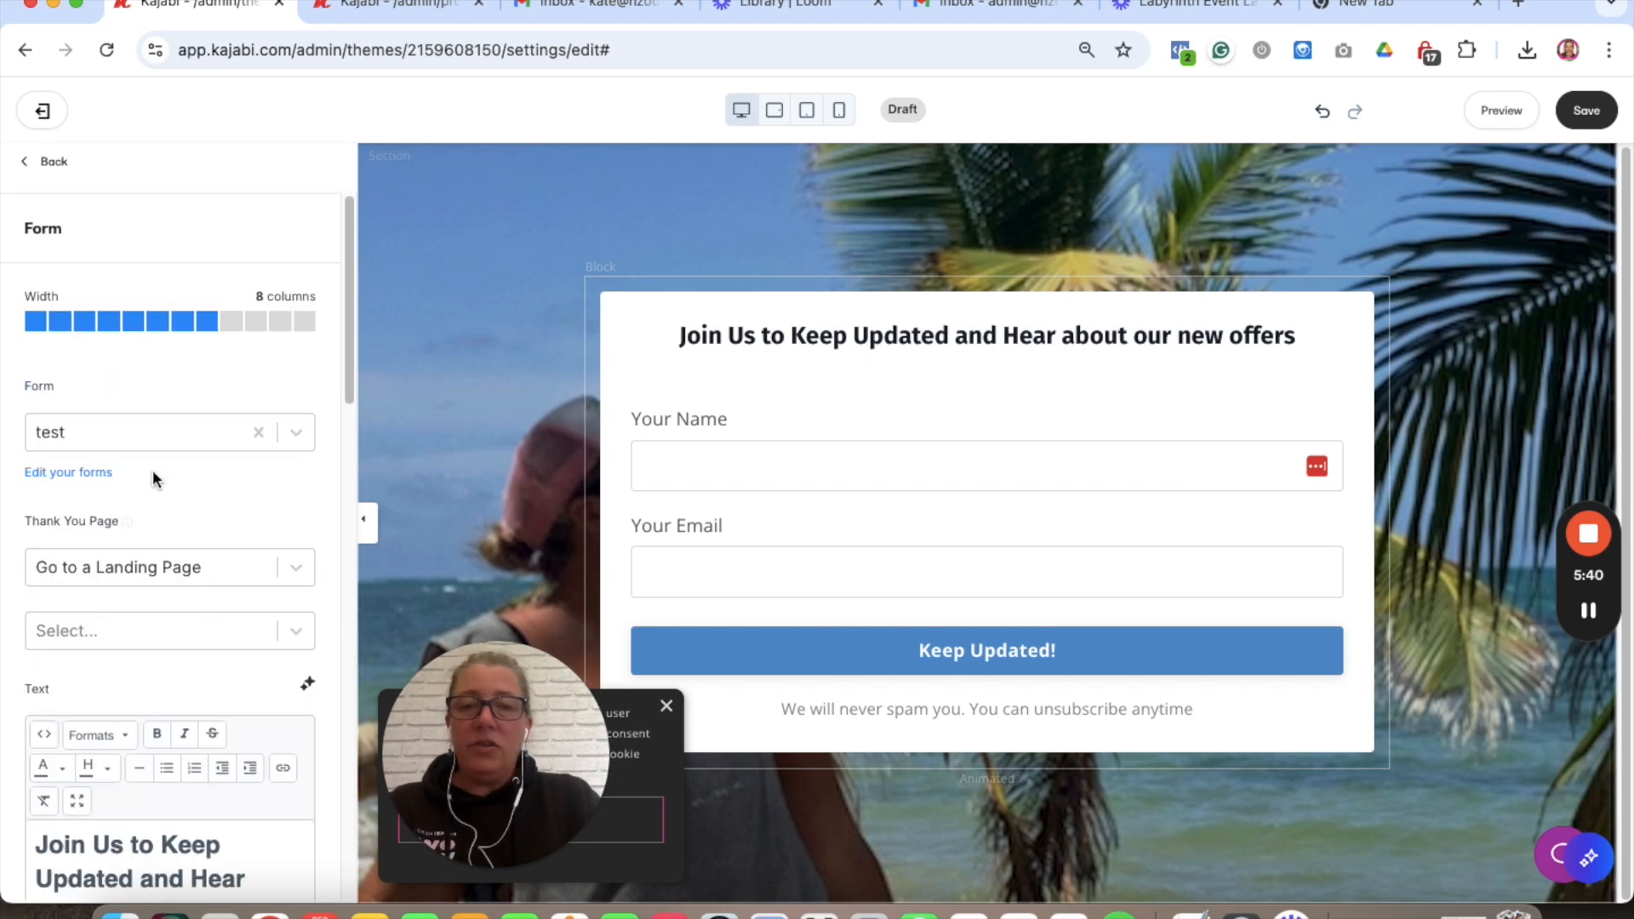
- Save the button text and colour changes
click(1587, 119)
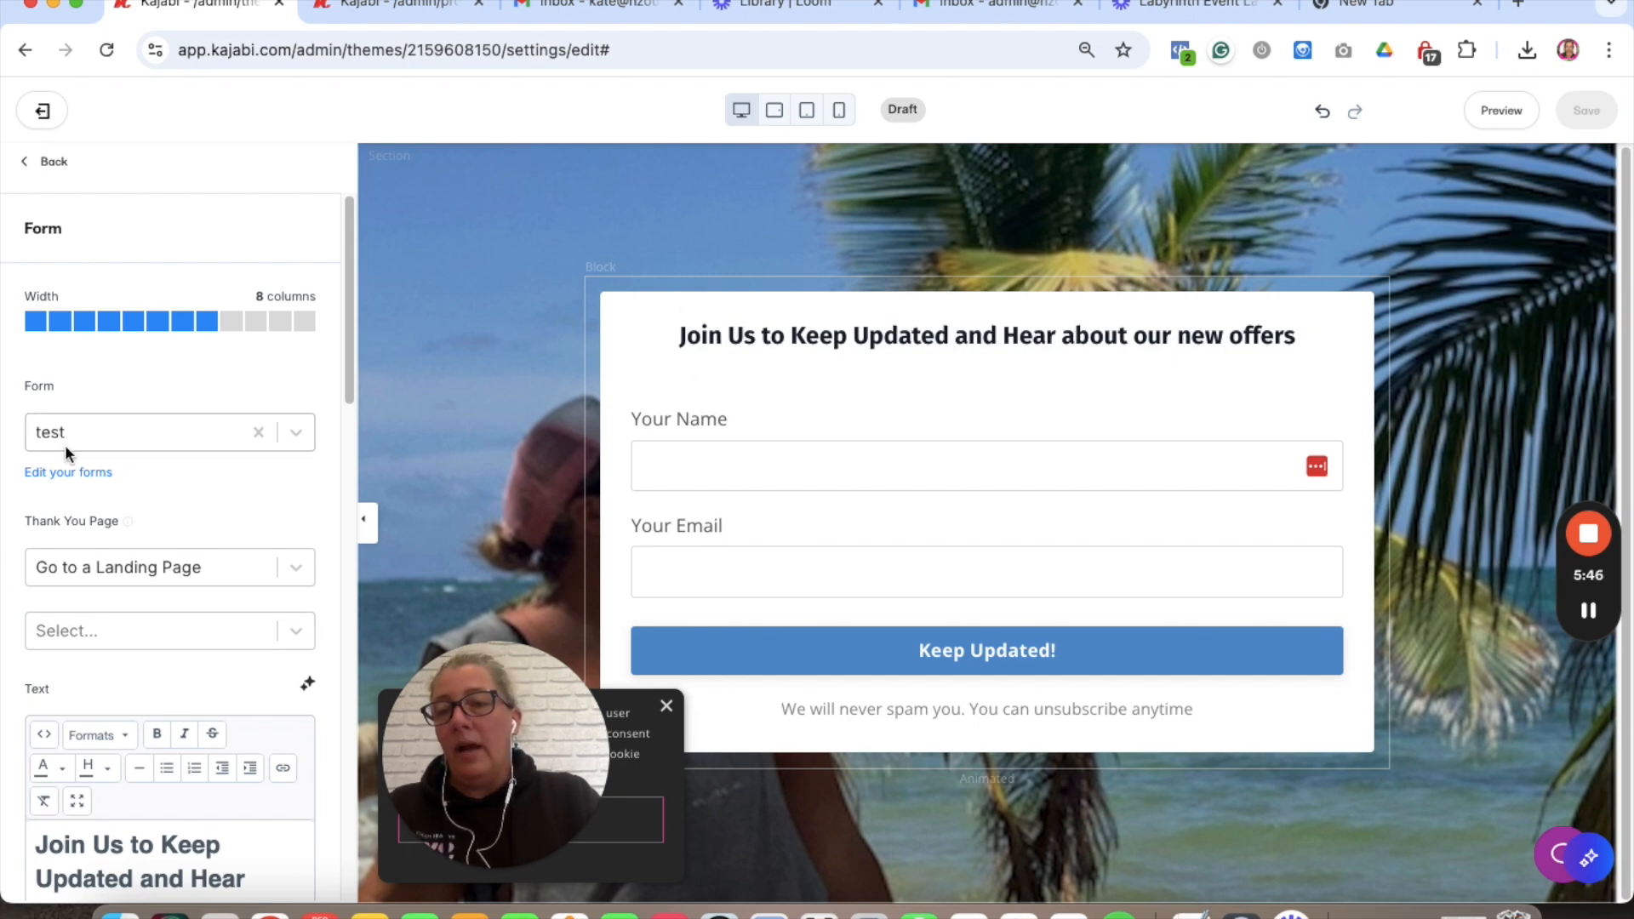
scroll(267, 507, down, 2)
scroll(267, 507, down, 1)
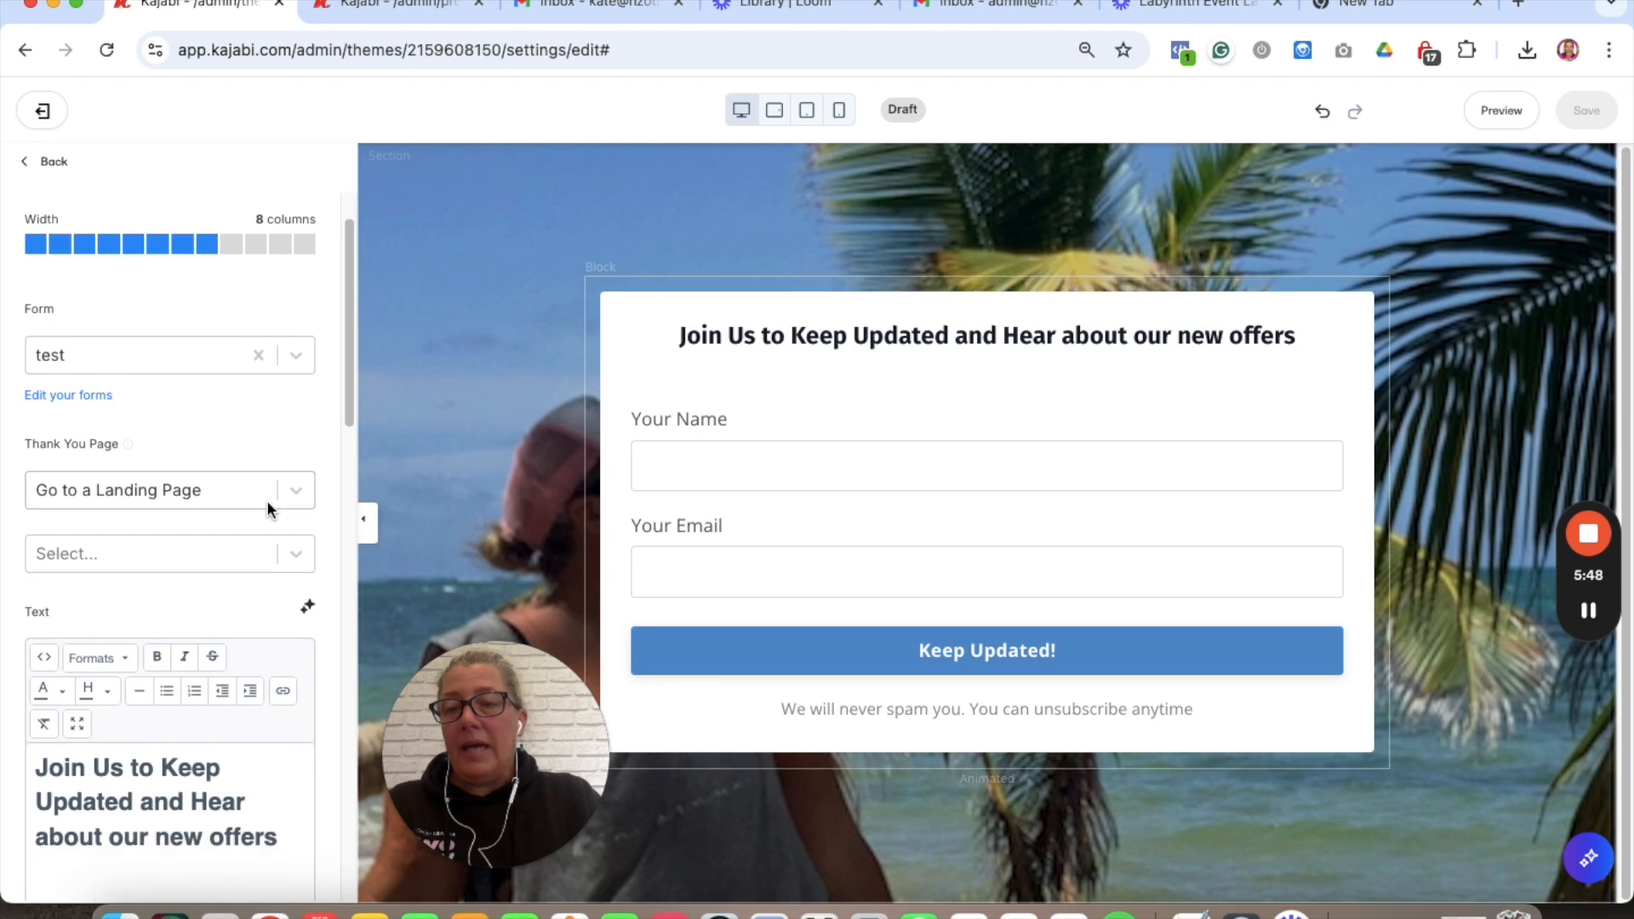
- Redirect sign-ups to 'Thank You - check your inbox [confetti]', save, and preview the page
click(119, 552)
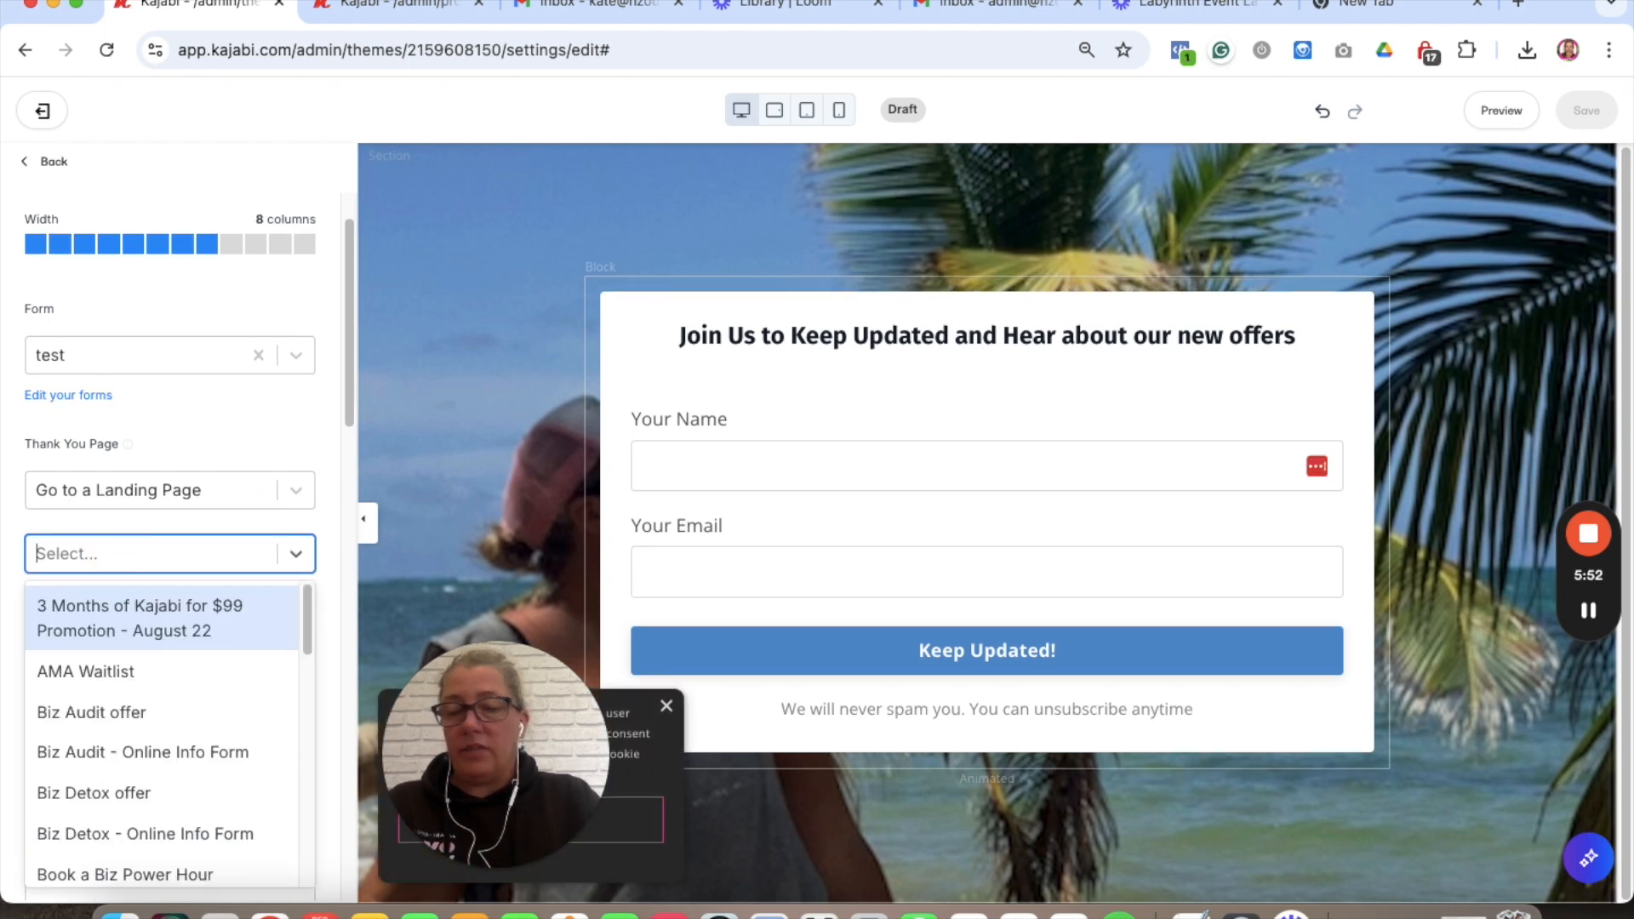
text(thank you)
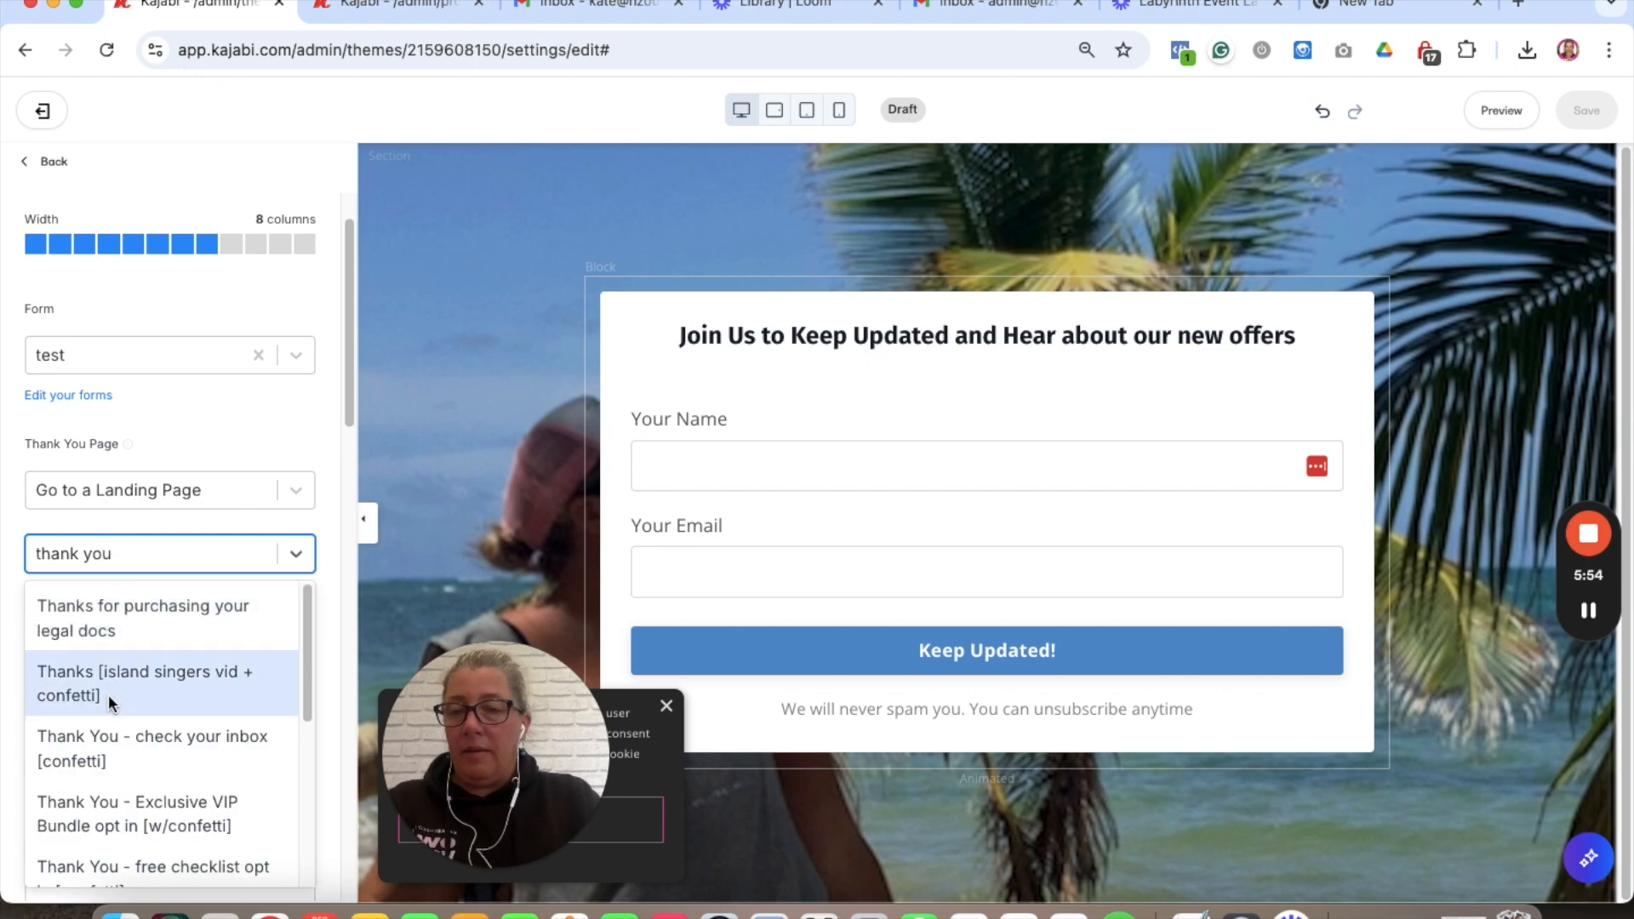
click(99, 740)
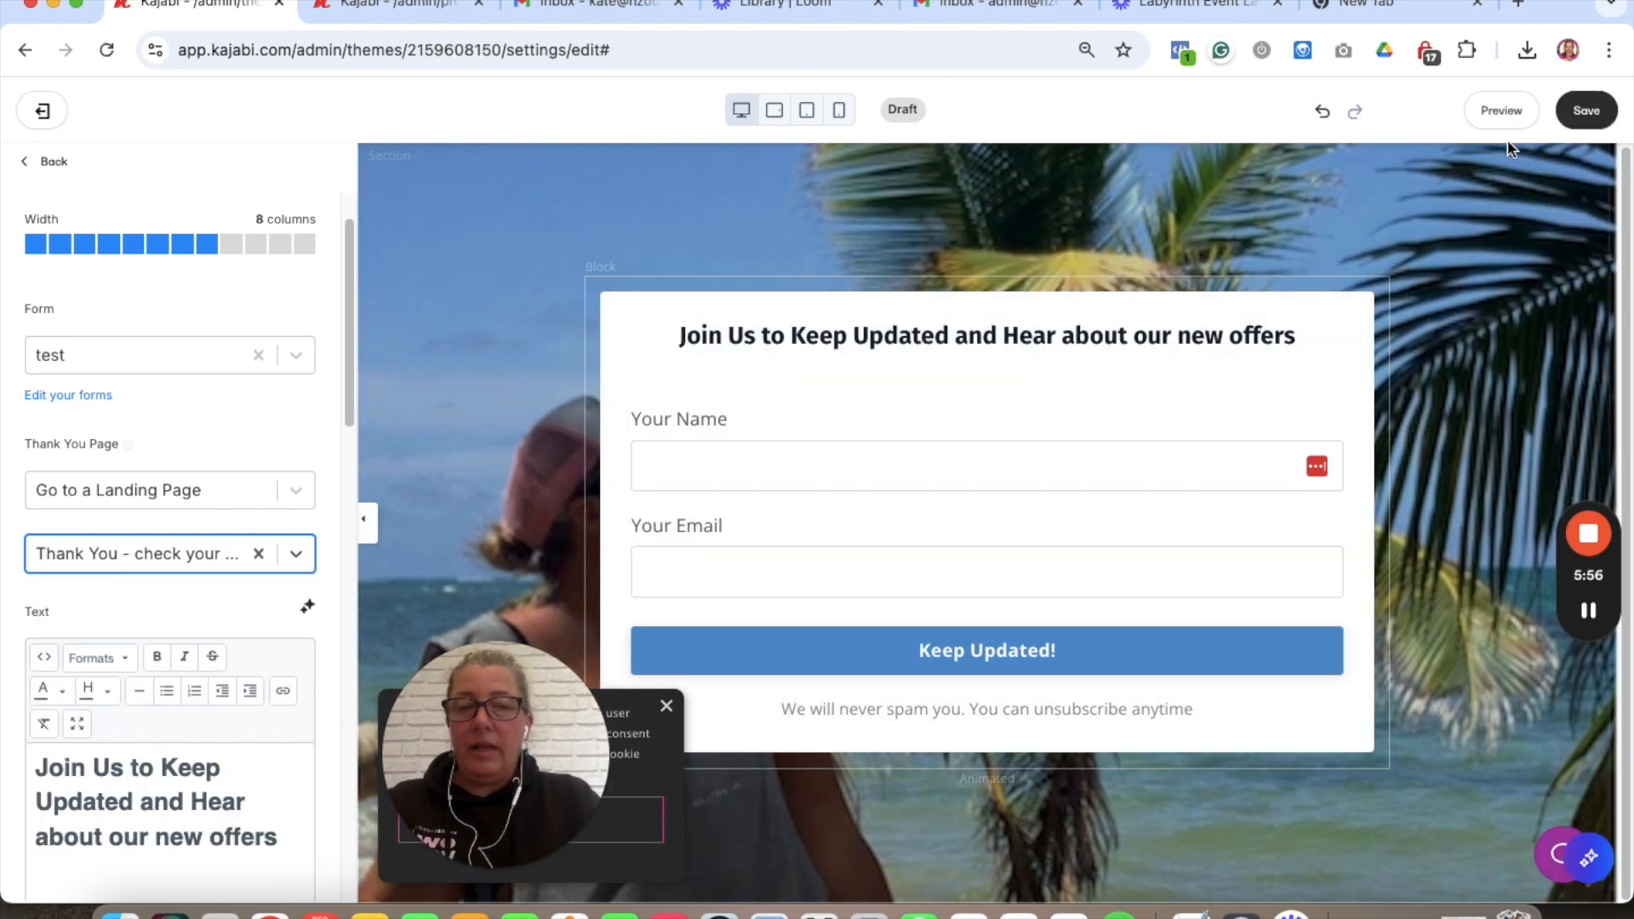
click(1587, 109)
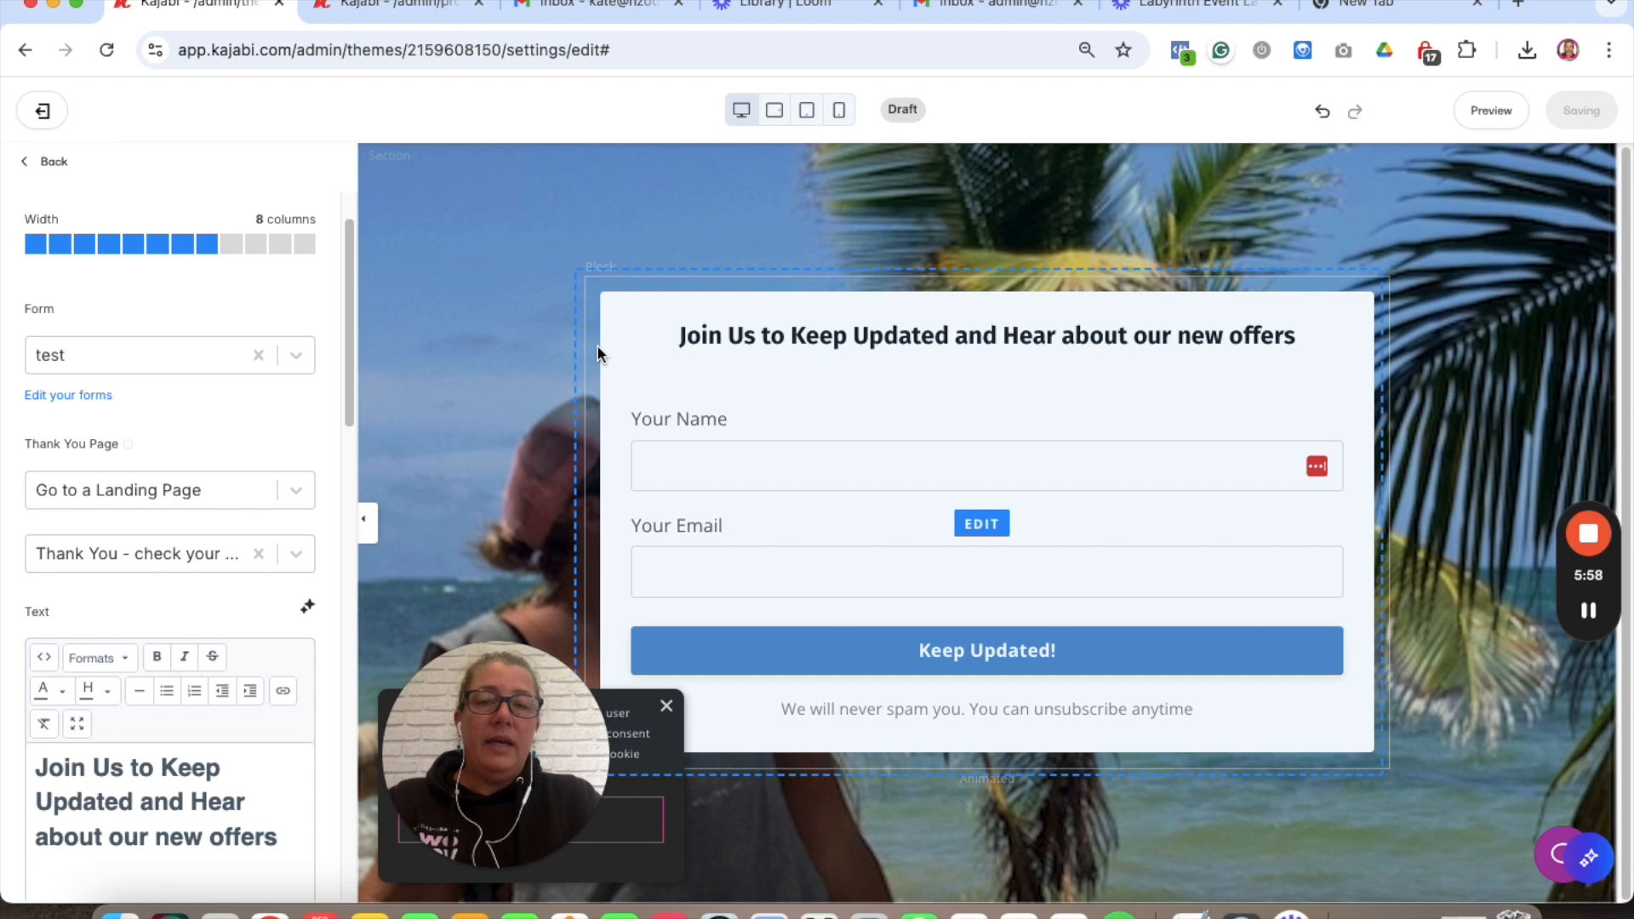
click(1502, 112)
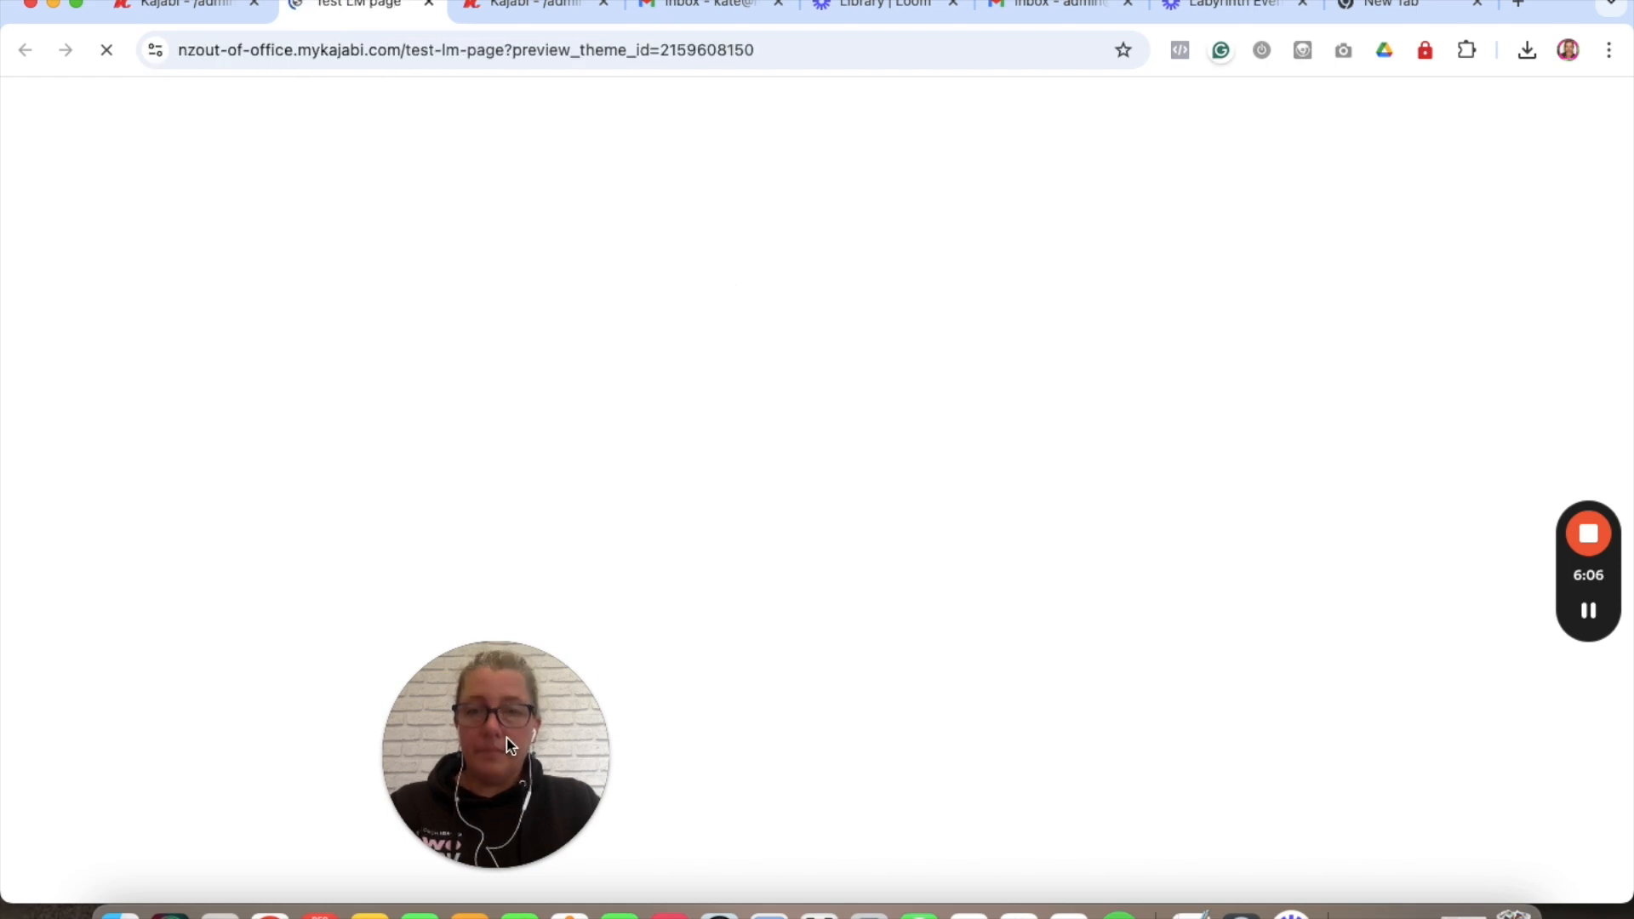
- Enter a test name in the preview form's Your Name field, fixing its capitalisation
click(483, 737)
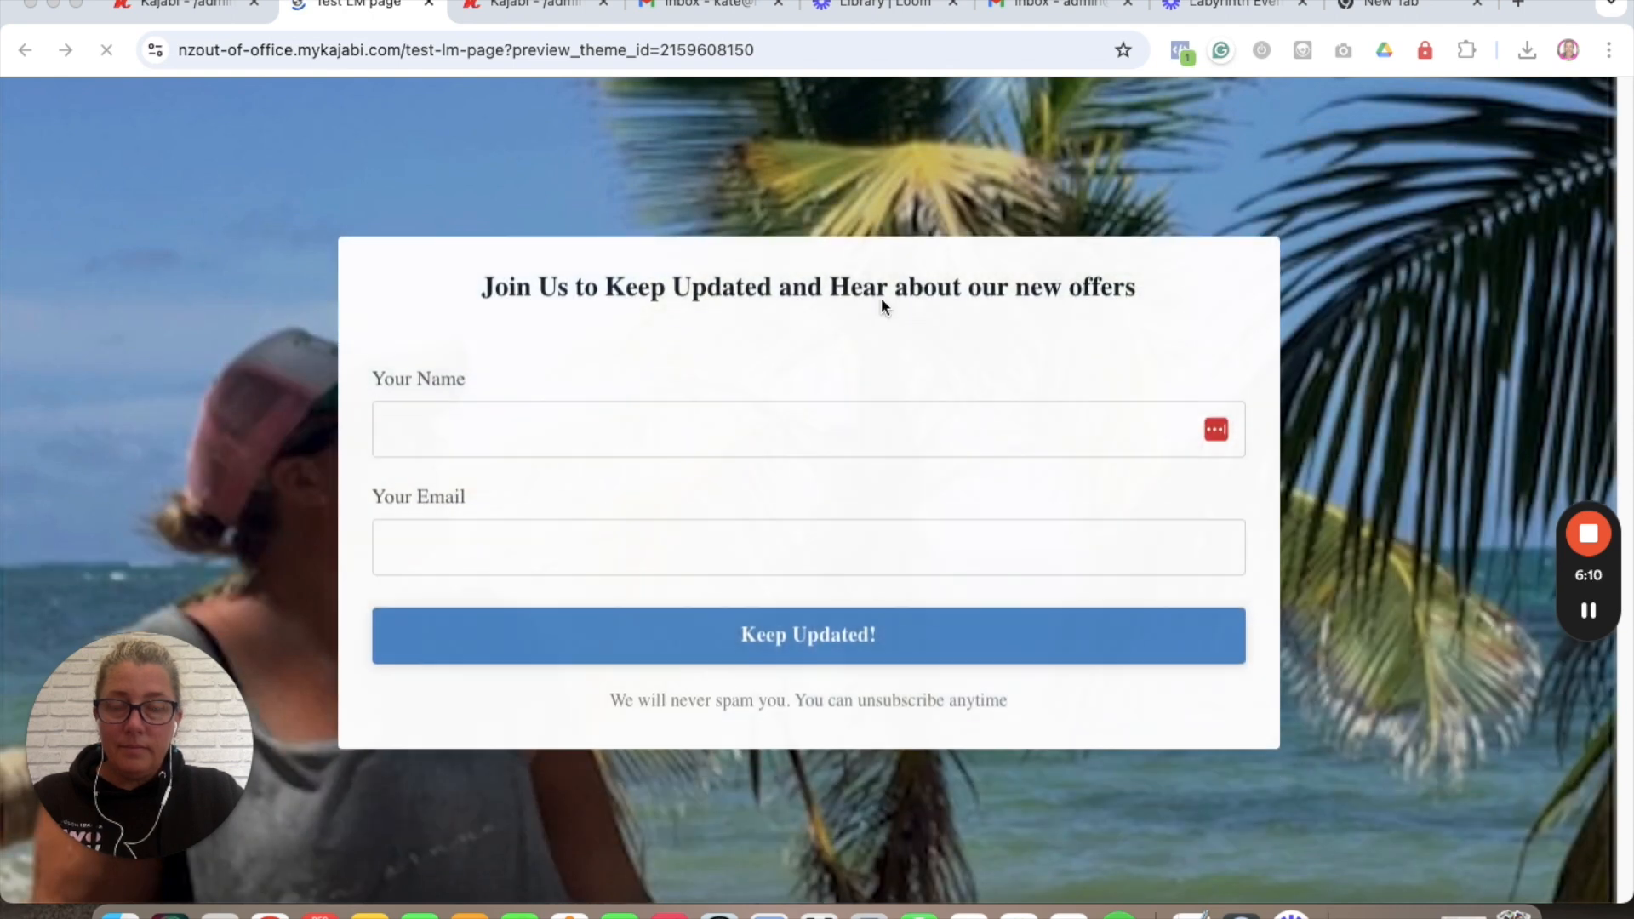
click(559, 431)
click(468, 481)
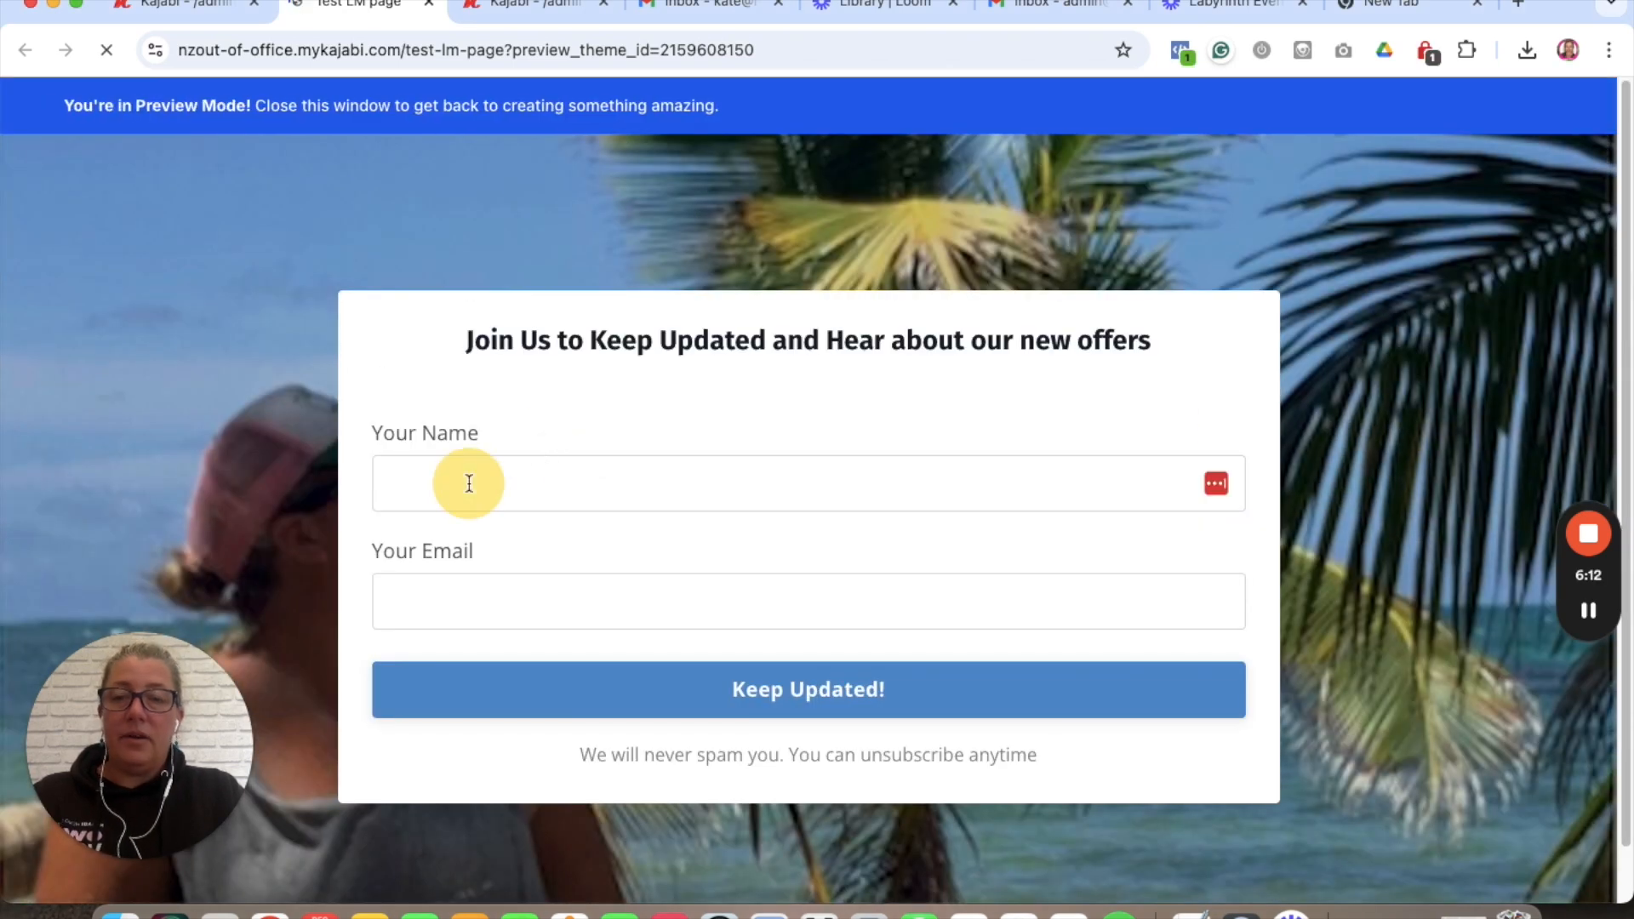
text(KAte test)
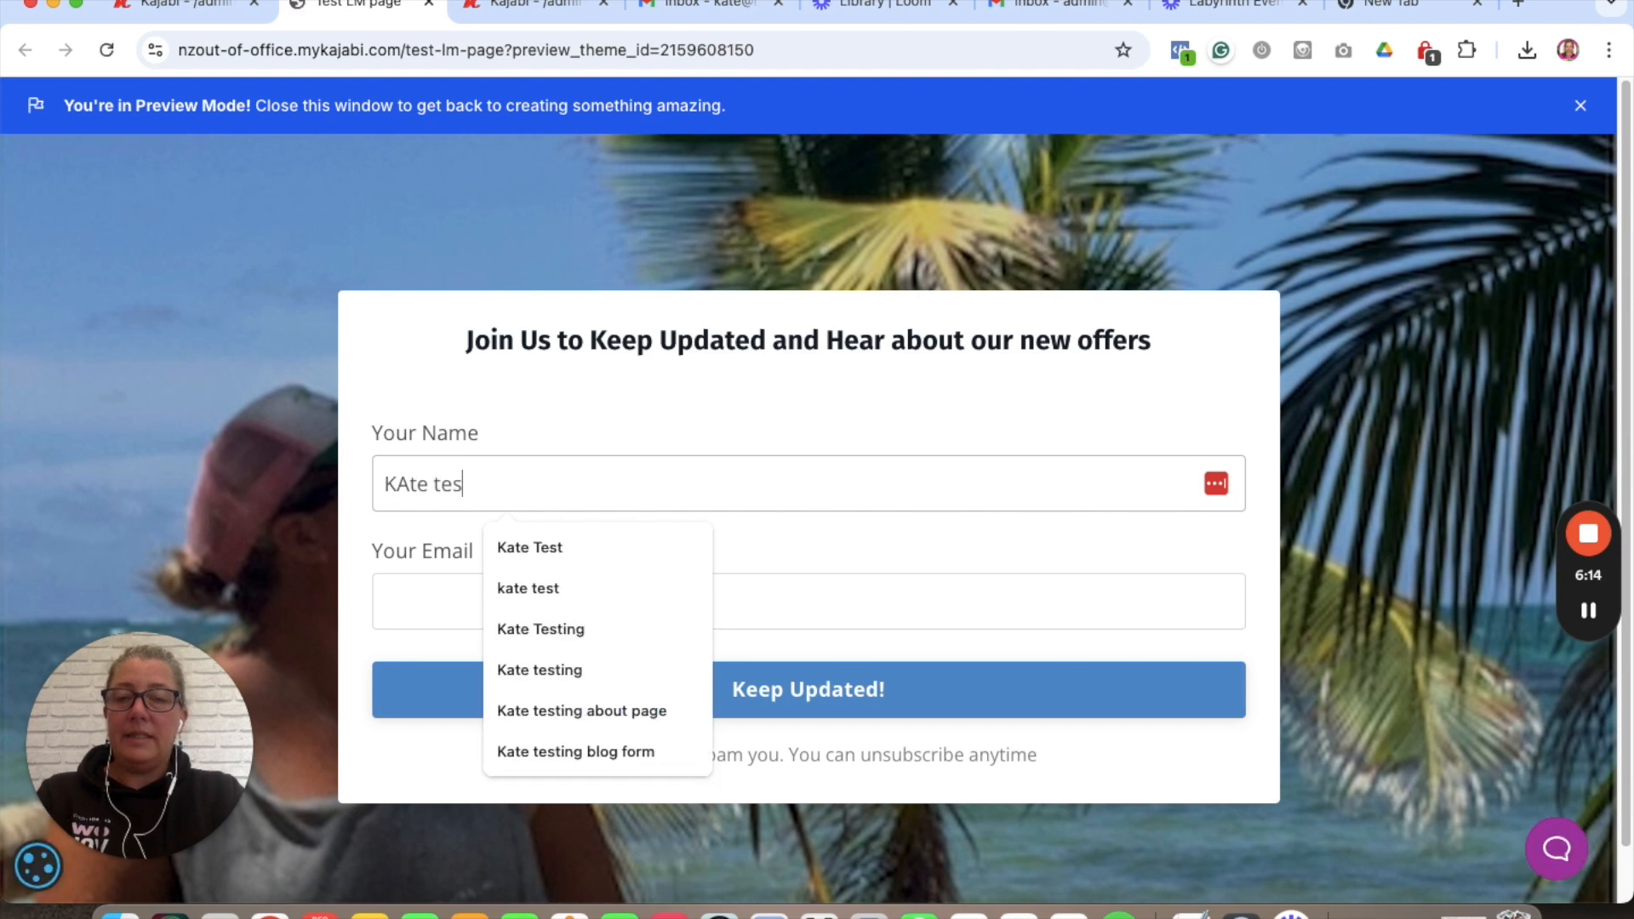
click(409, 482)
key(BackSpace)
text(a)
- Enter a test email, submit with Keep Updated!, and check the thank-you page before returning
click(444, 579)
text(kate)
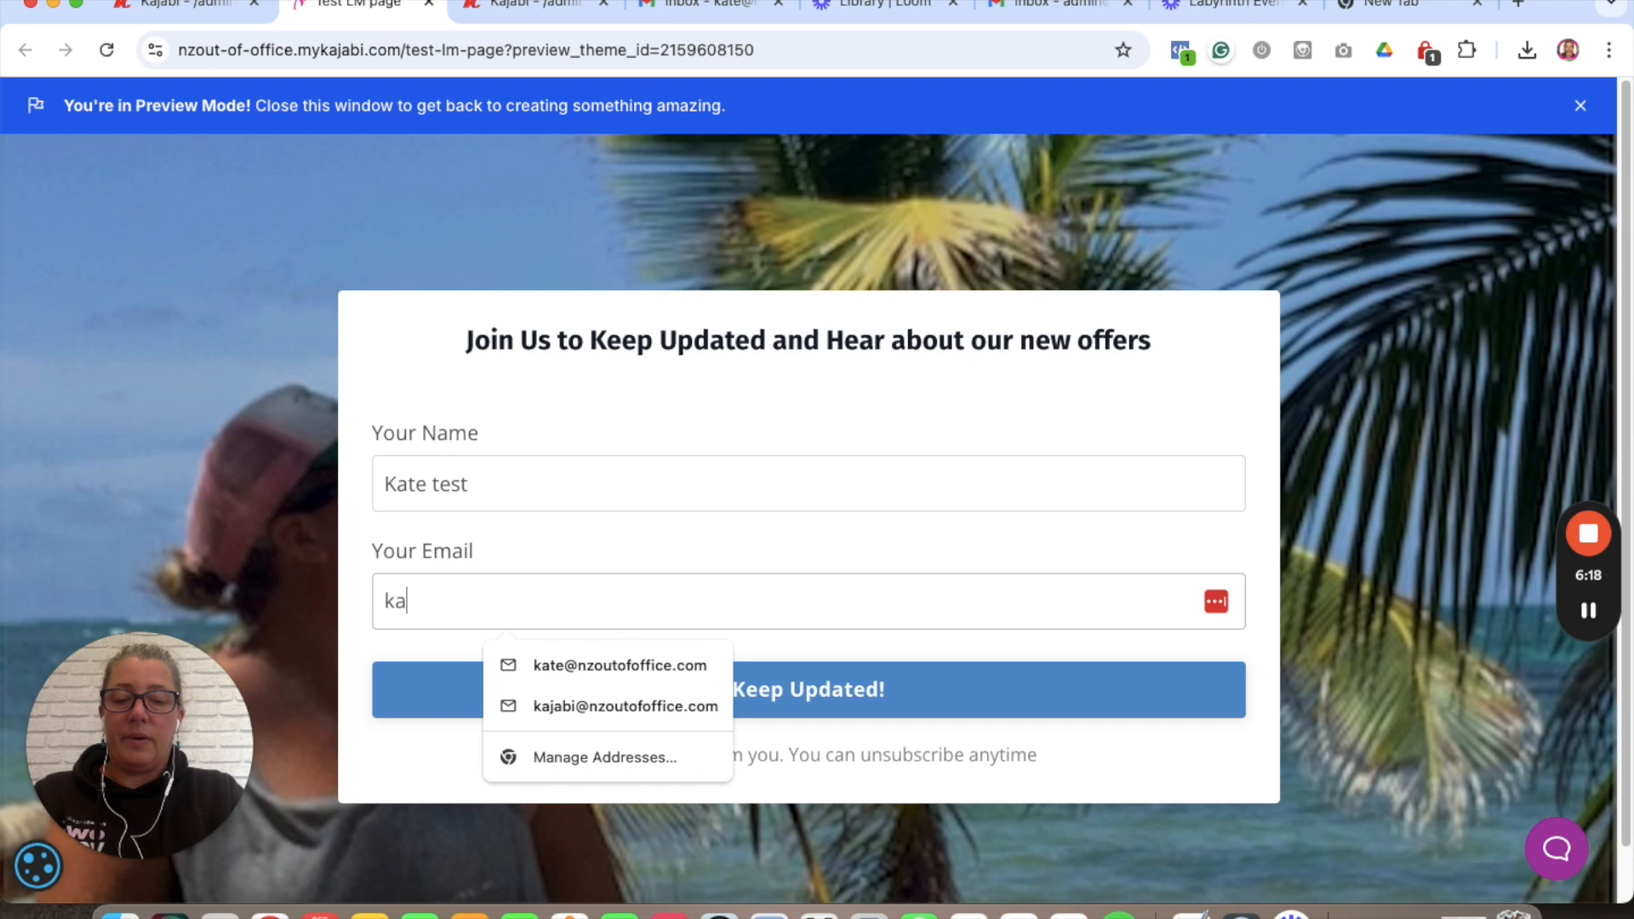
click(552, 669)
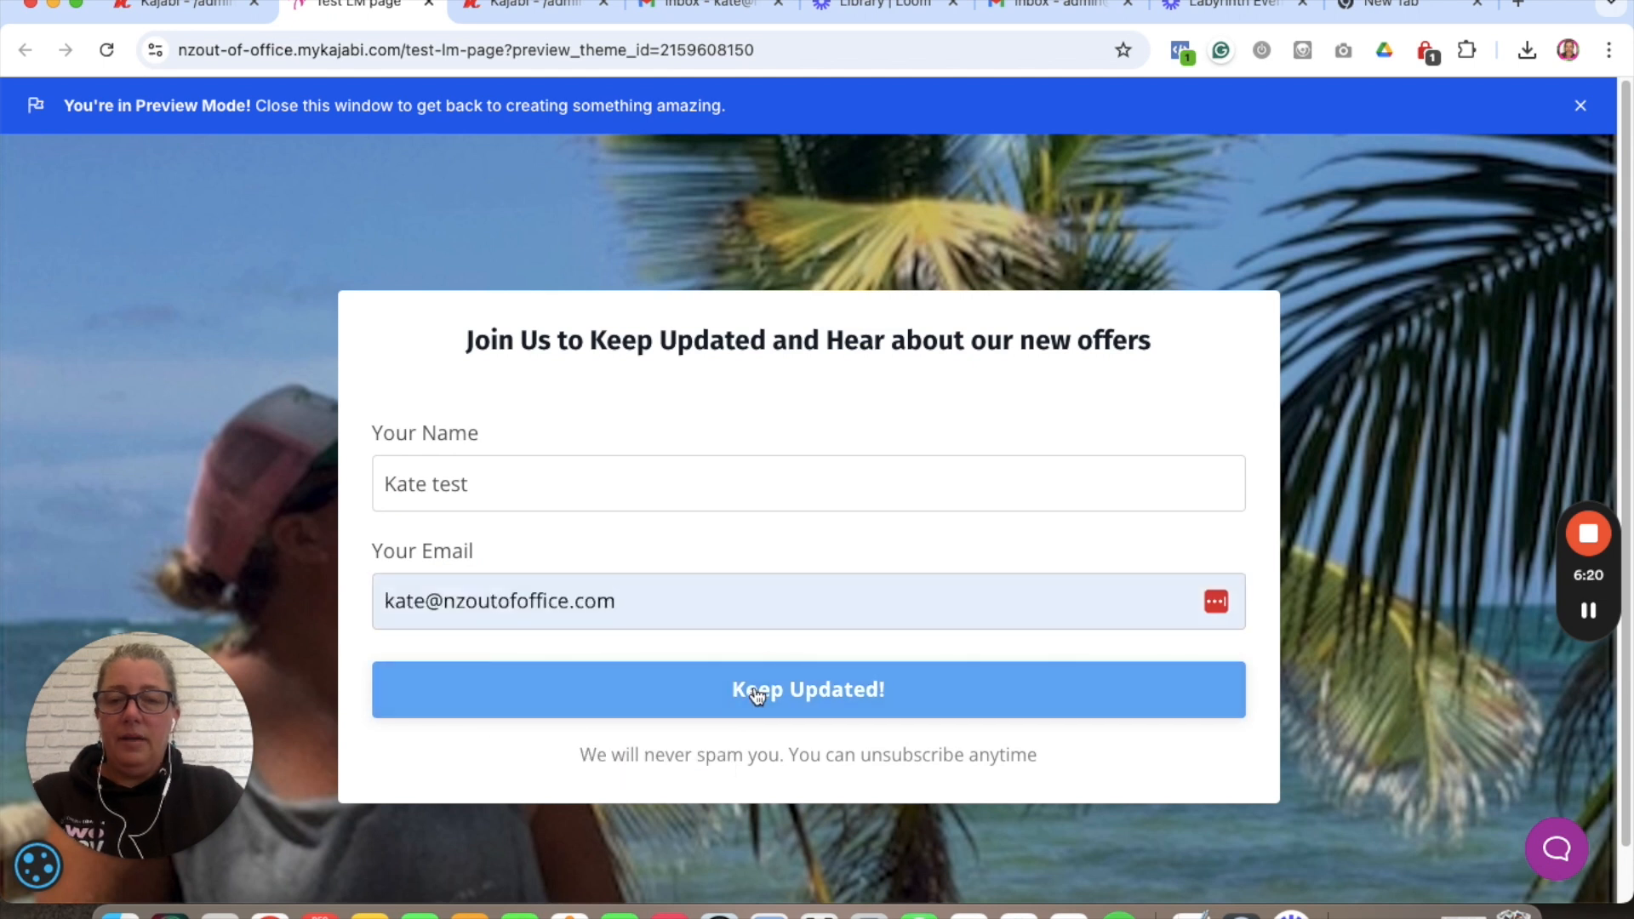
click(756, 695)
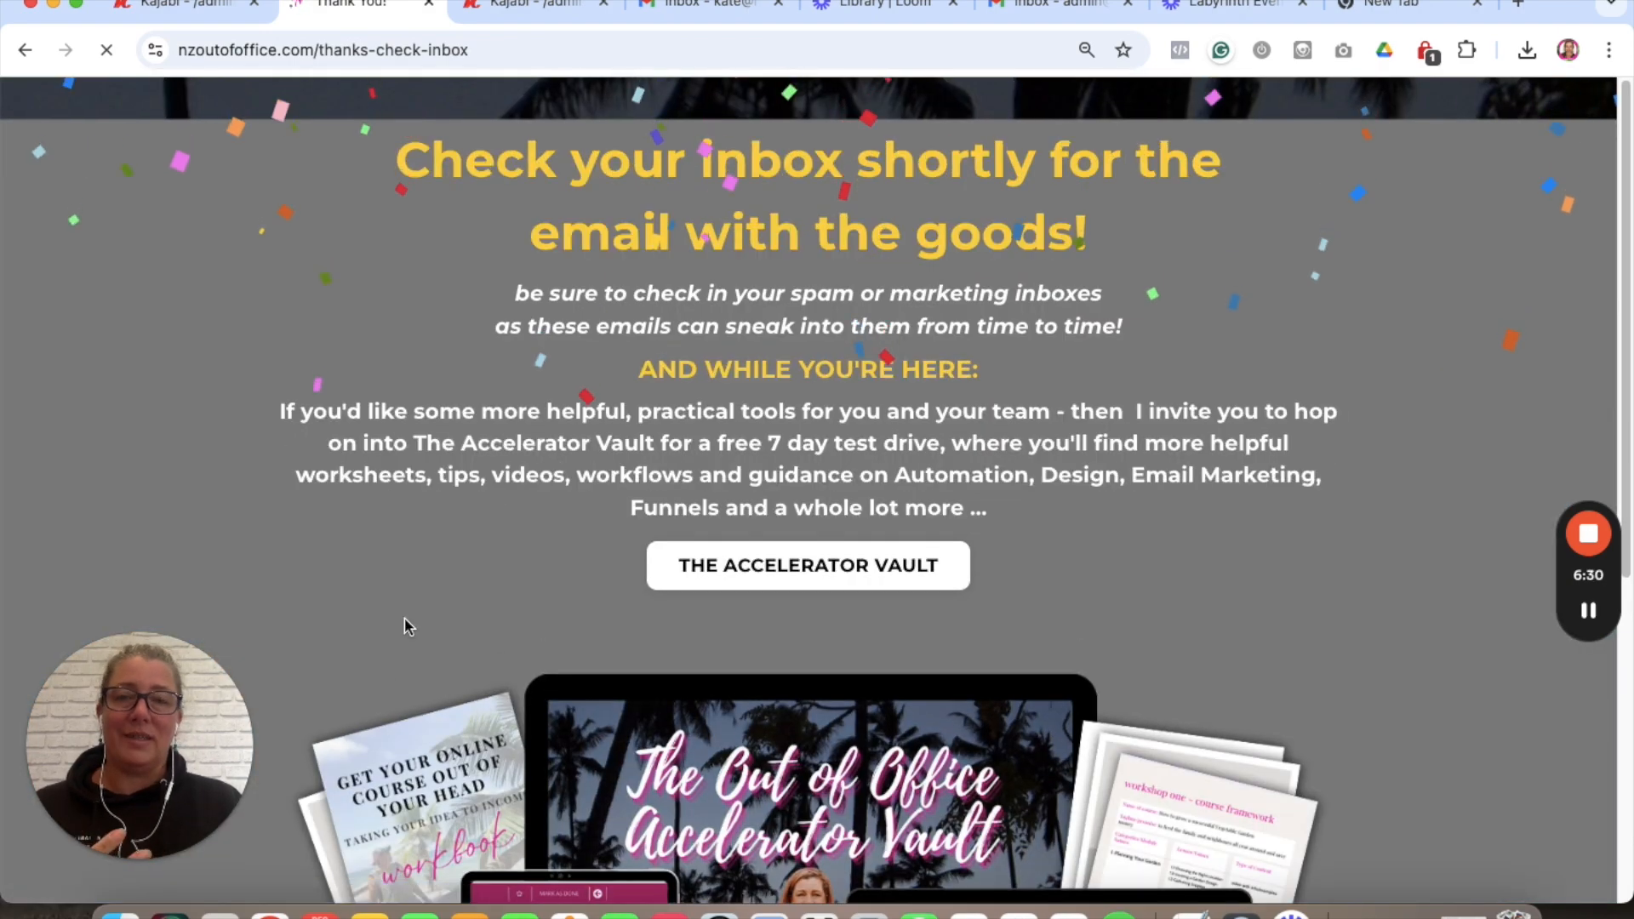
scroll(887, 451, down, 10)
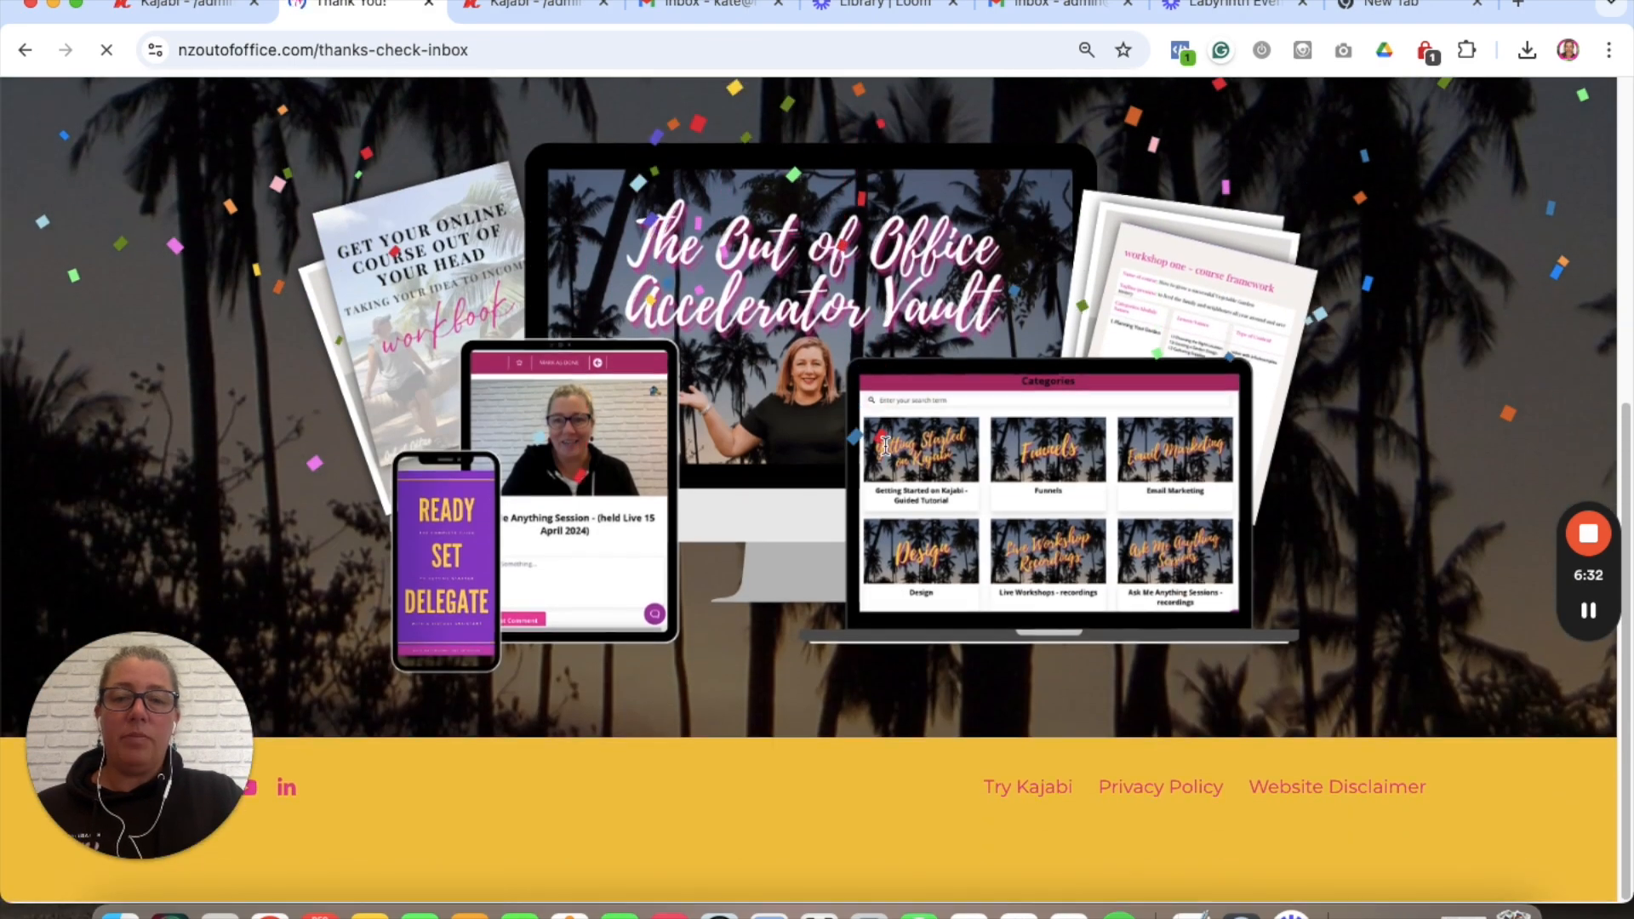
scroll(544, 230, up, 10)
click(171, 5)
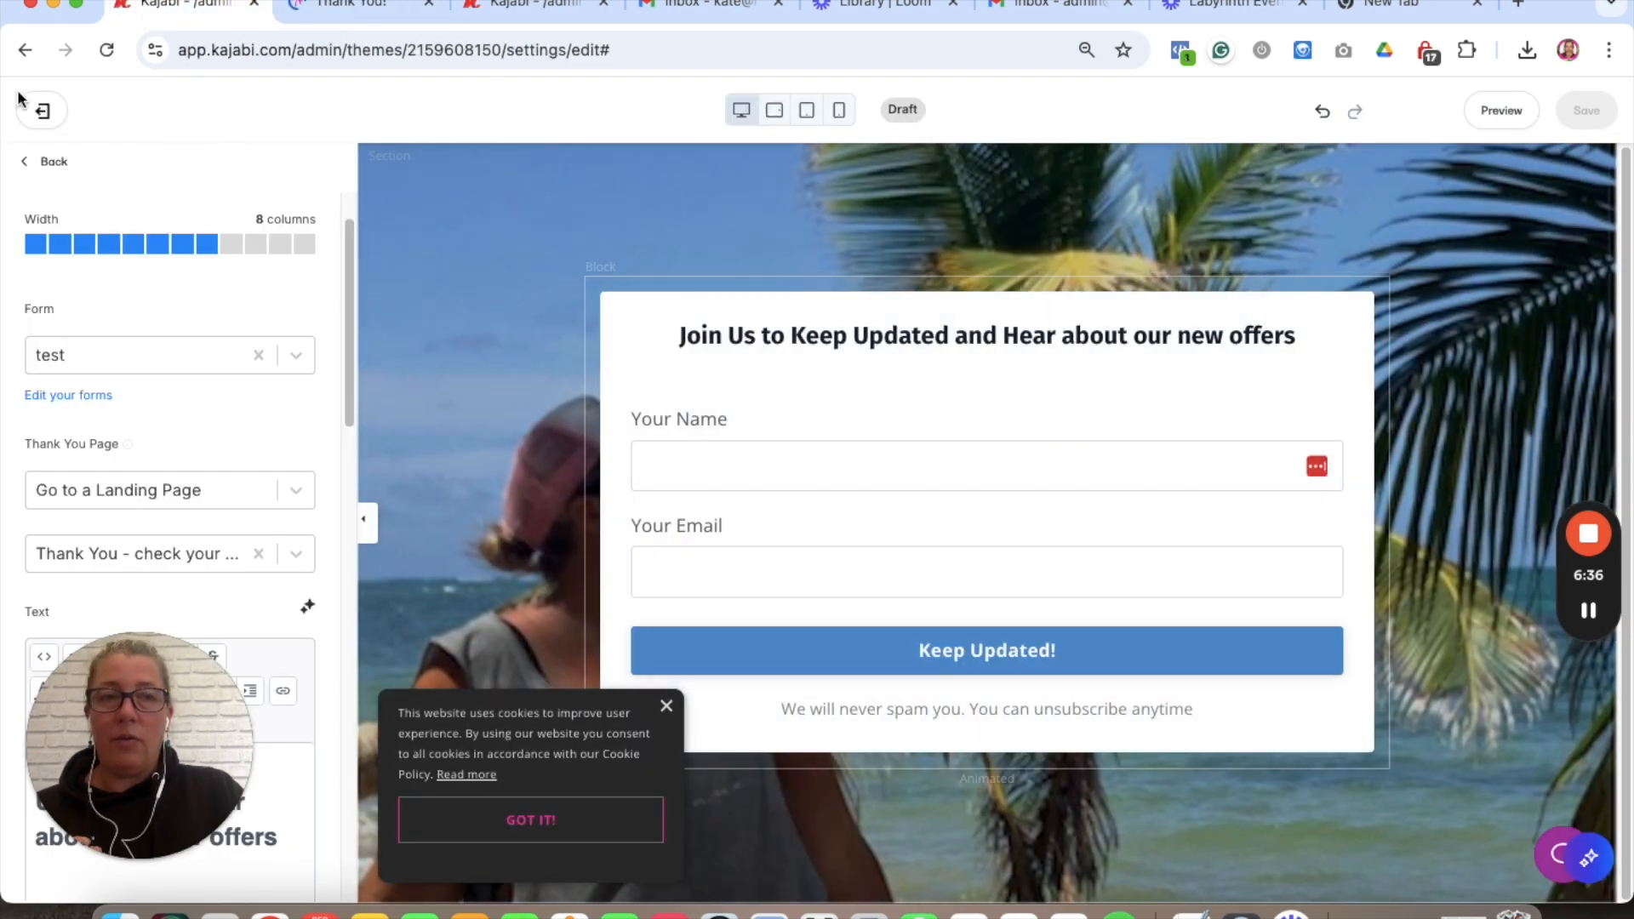
- Back out of the form settings to the section view
click(55, 167)
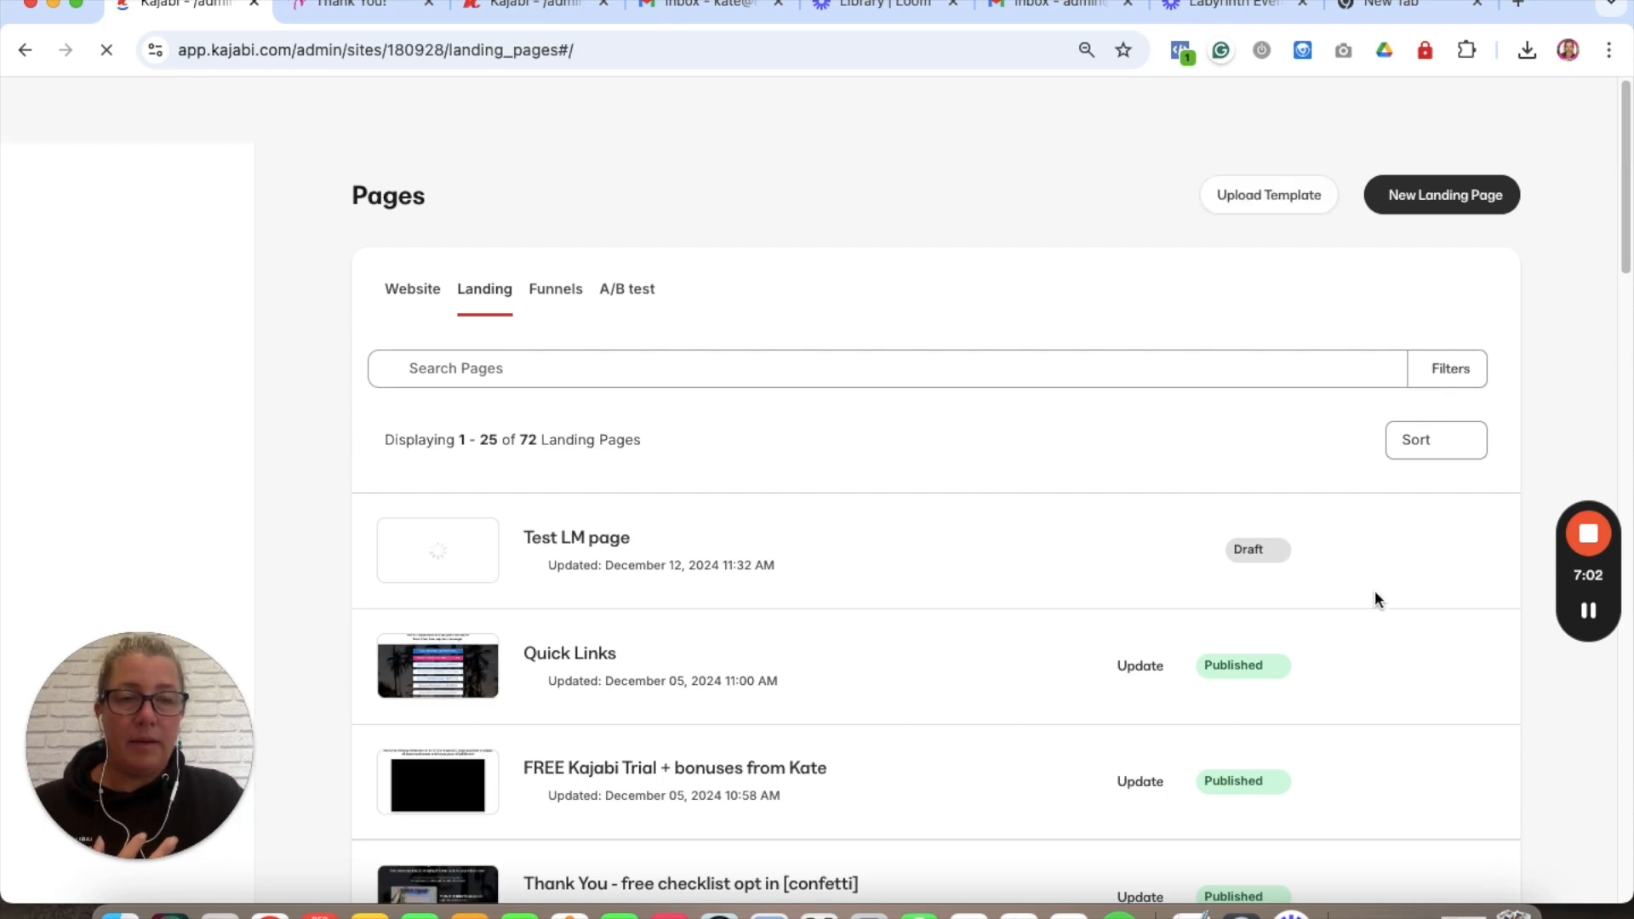
- Switch the Test LM page's status from Draft to Published
mouse_move(1593, 638)
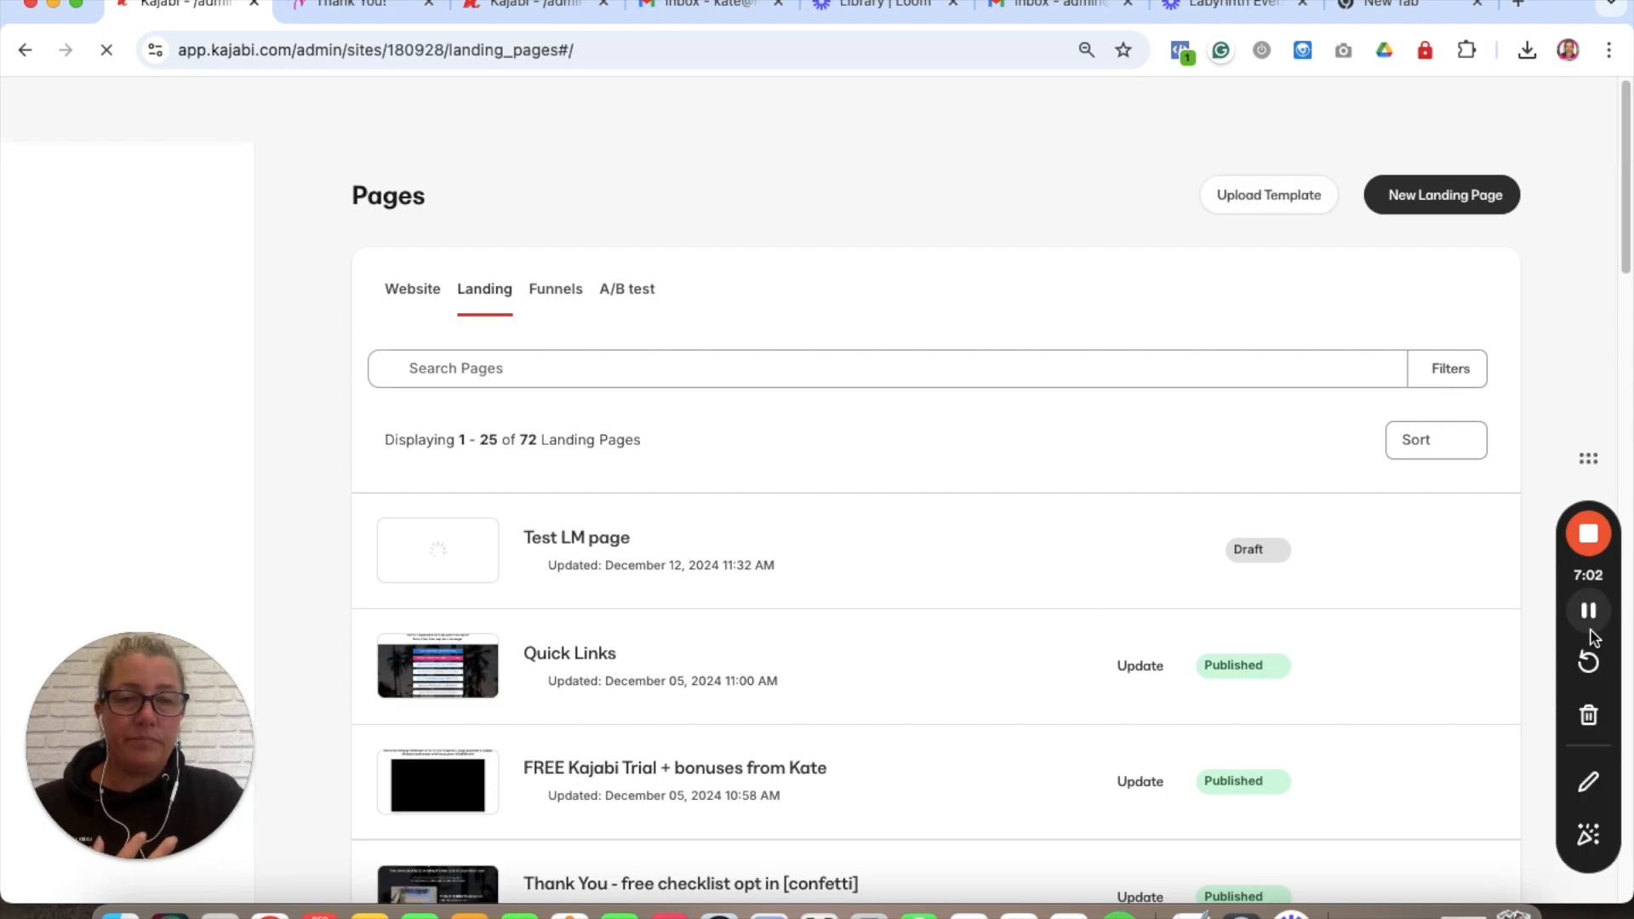
click(1274, 549)
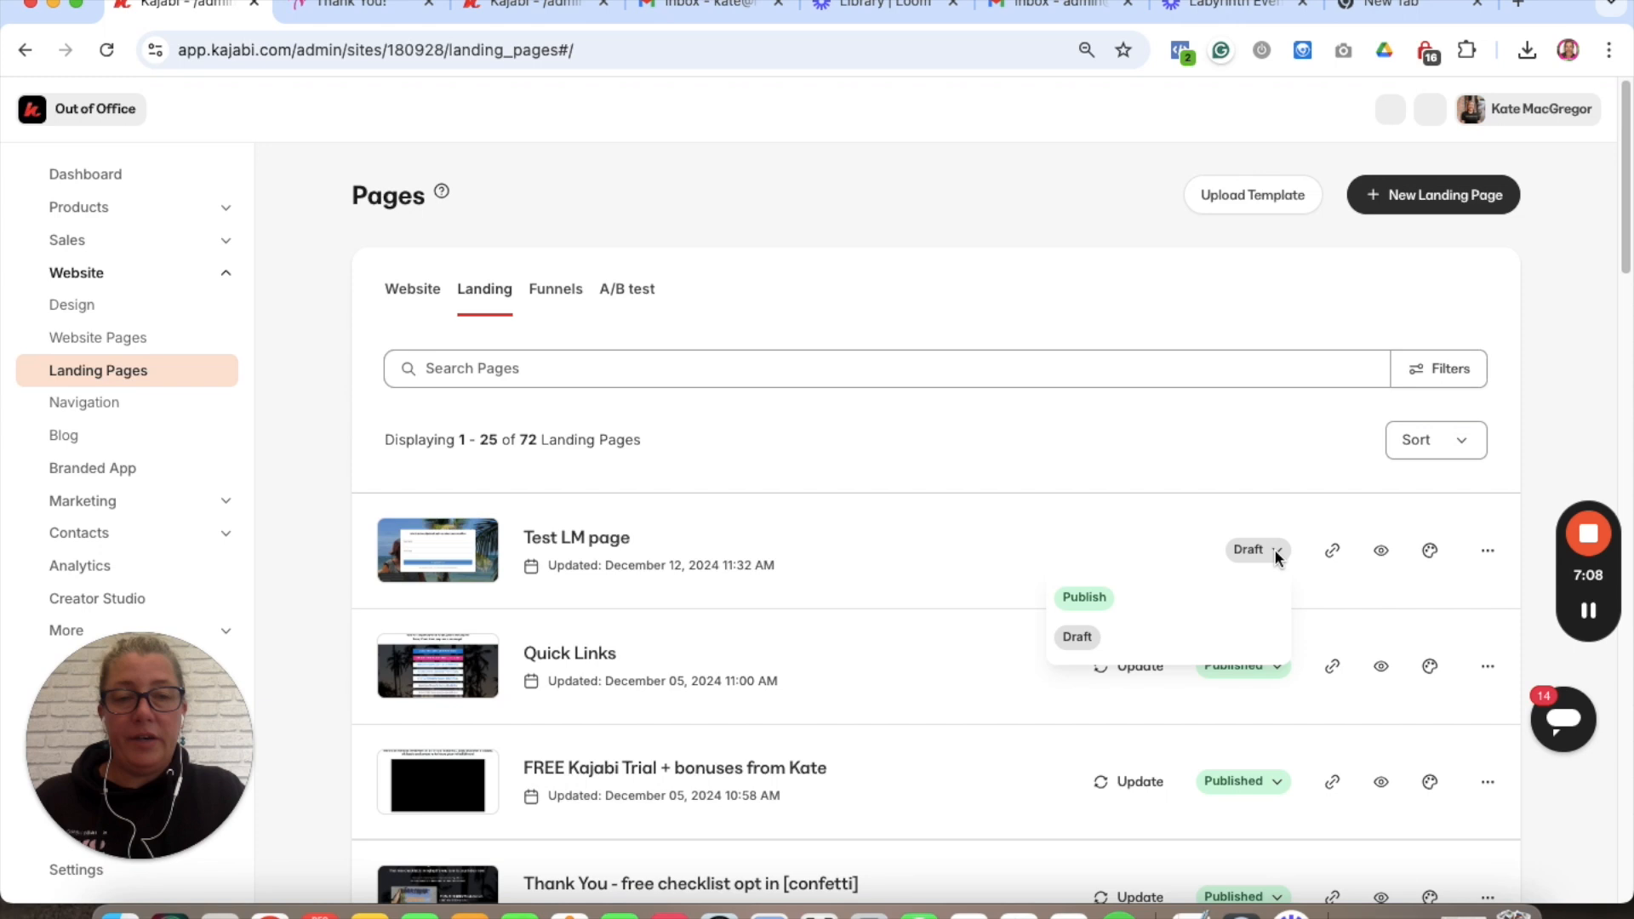
click(1085, 601)
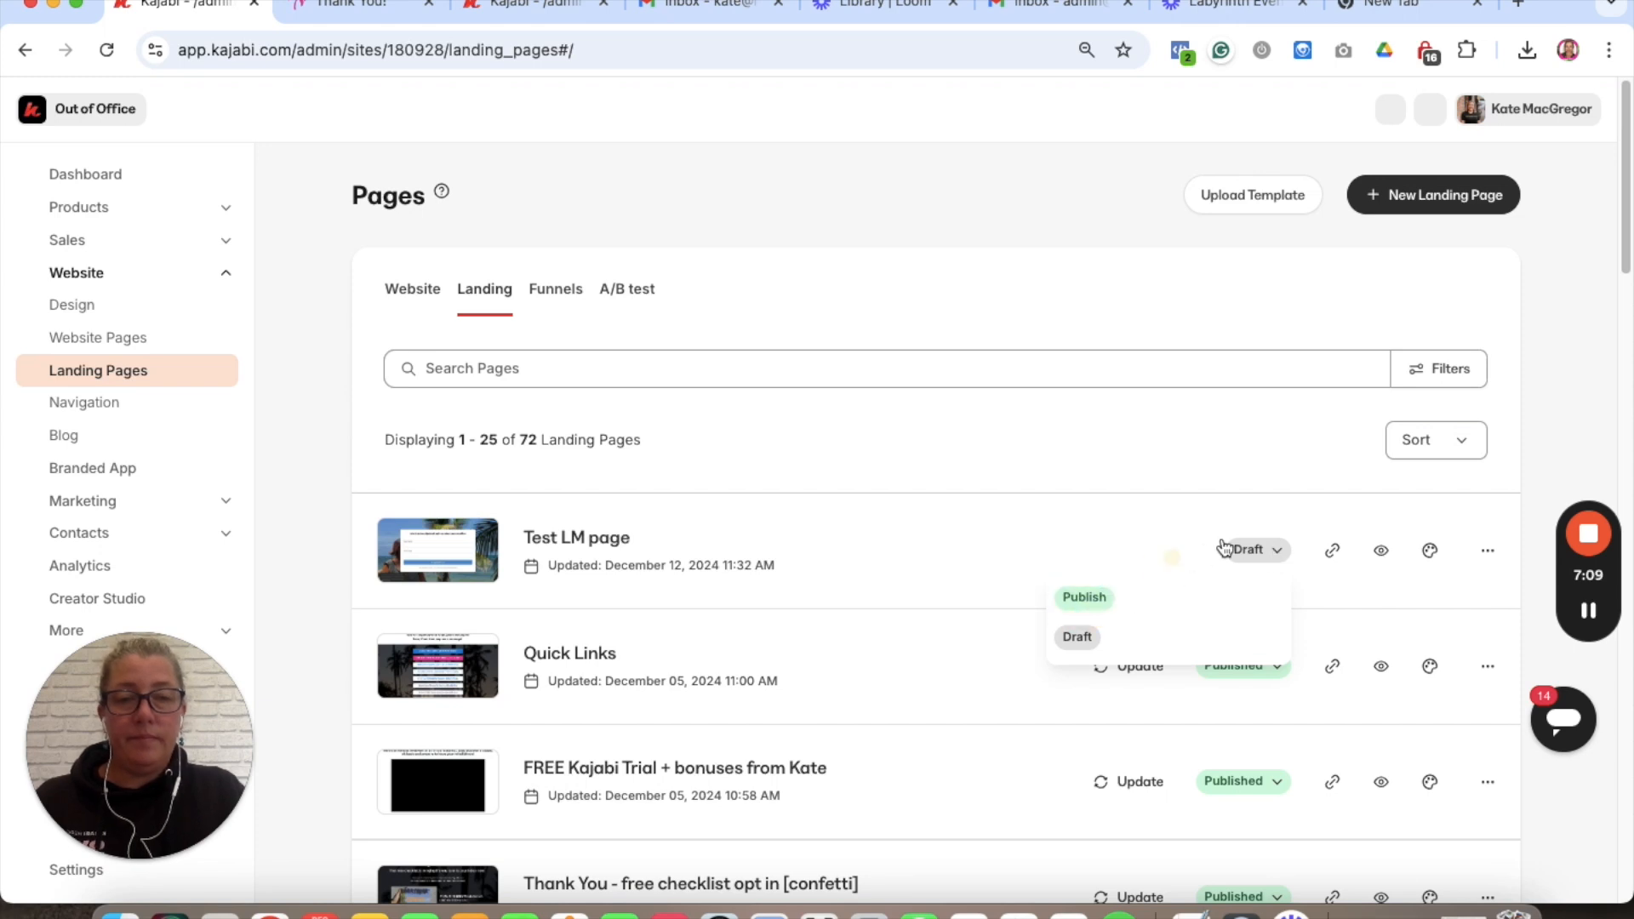
- Open the Edit details page for Test LM page from its actions menu
click(1488, 551)
click(1352, 182)
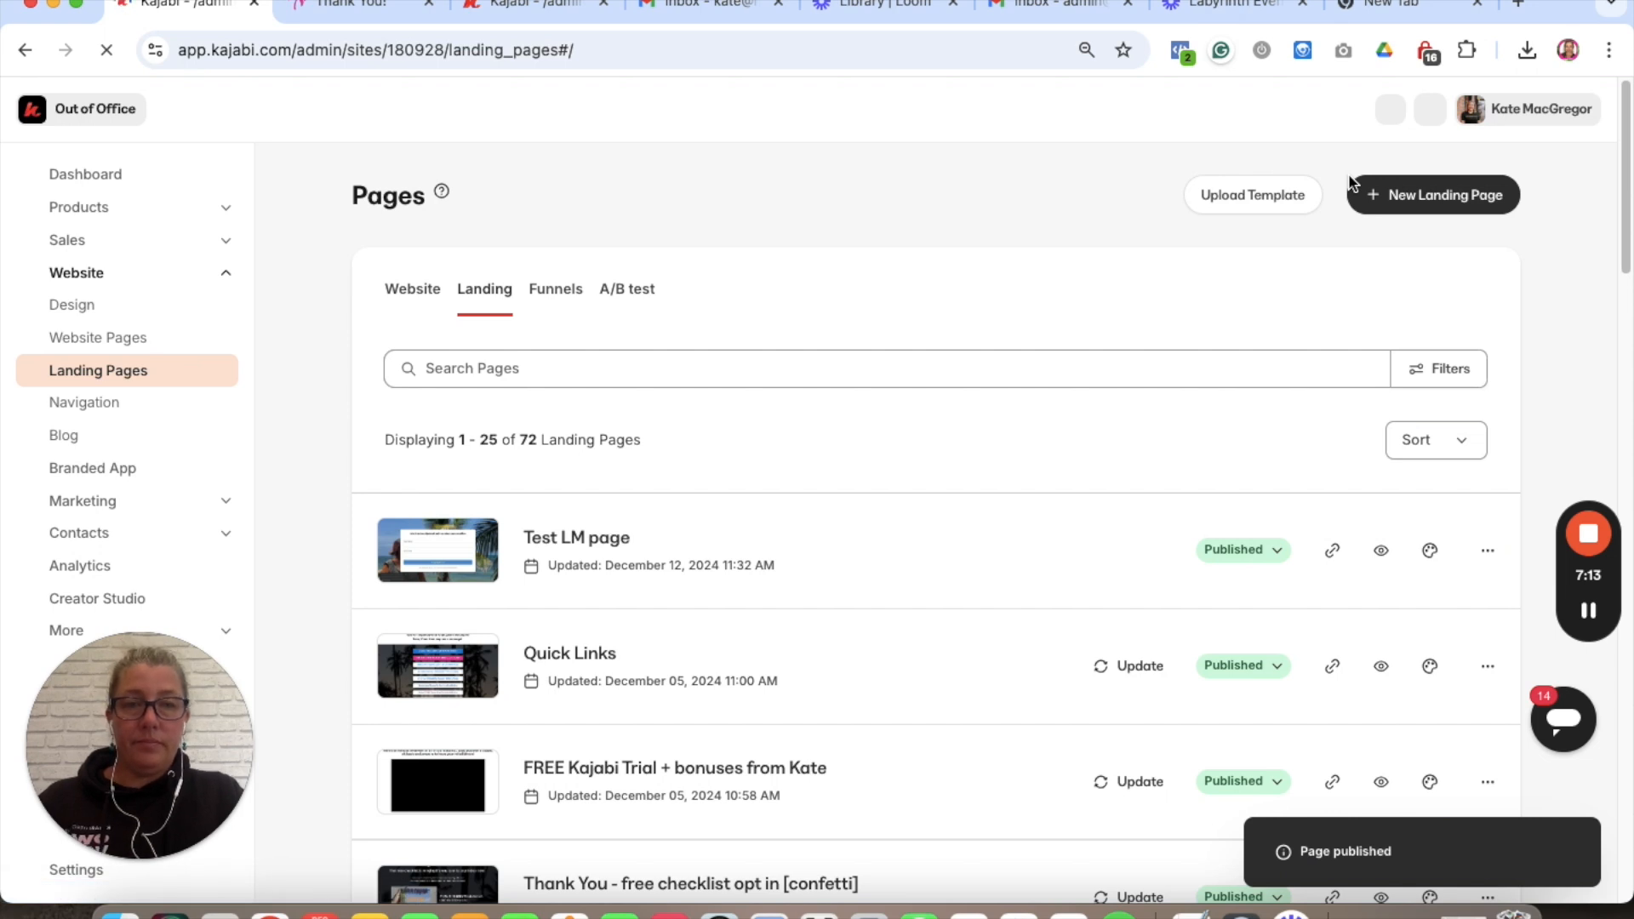
click(1488, 553)
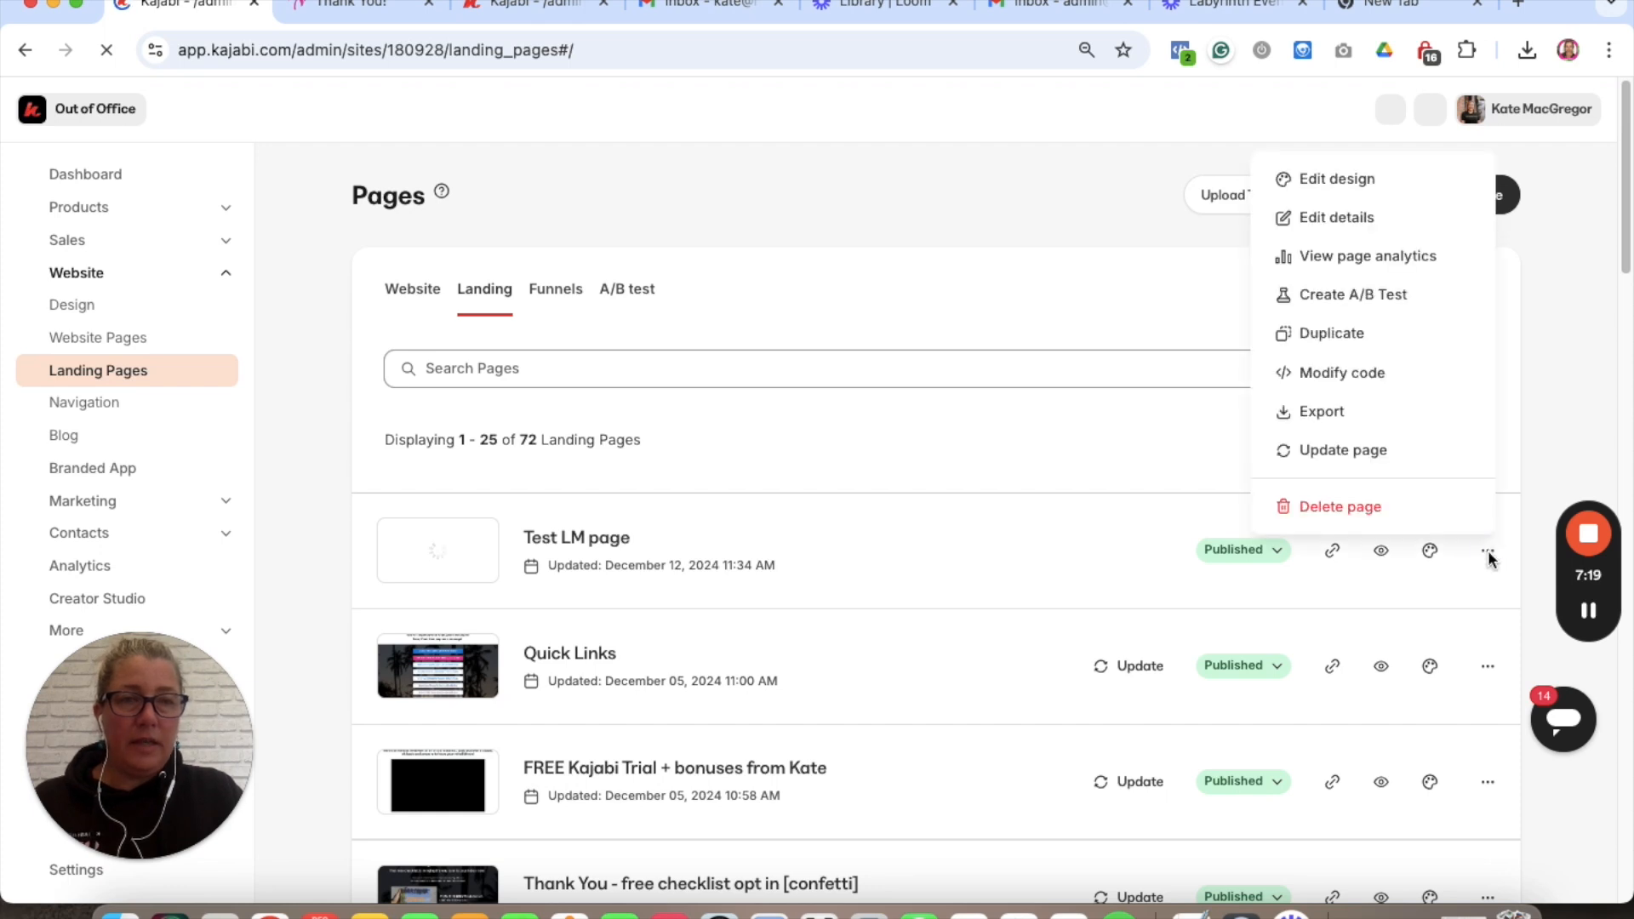
click(1334, 219)
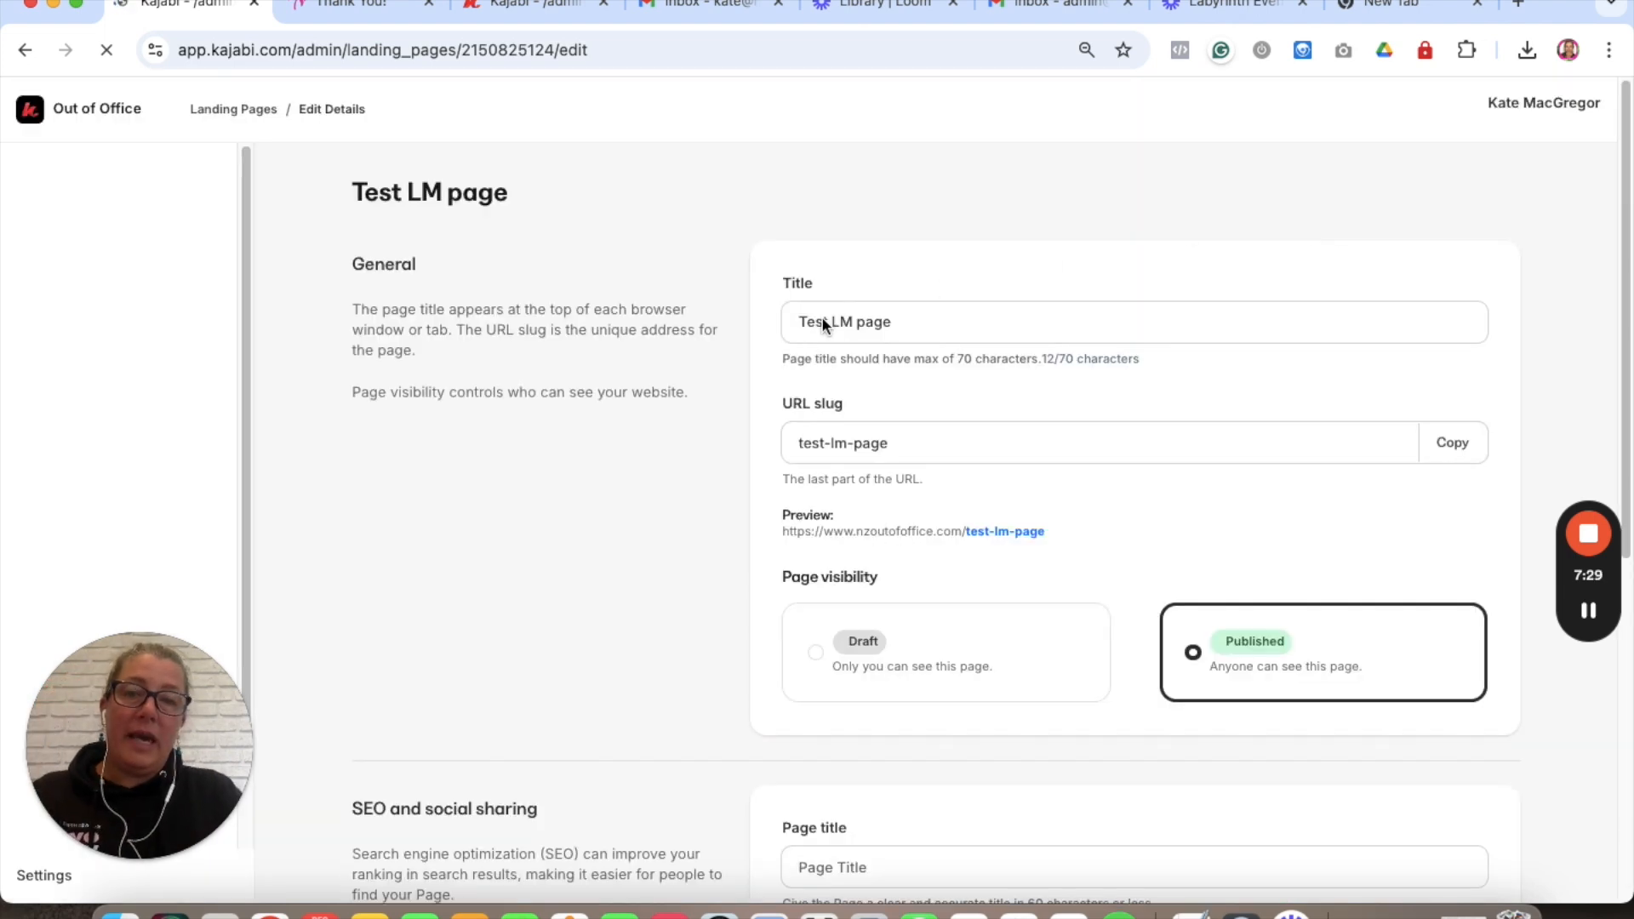
- Retitle the page 'Newletter sign up' and change its URL slug to 'newsletter-sign-up'
drag(889, 321, 766, 323)
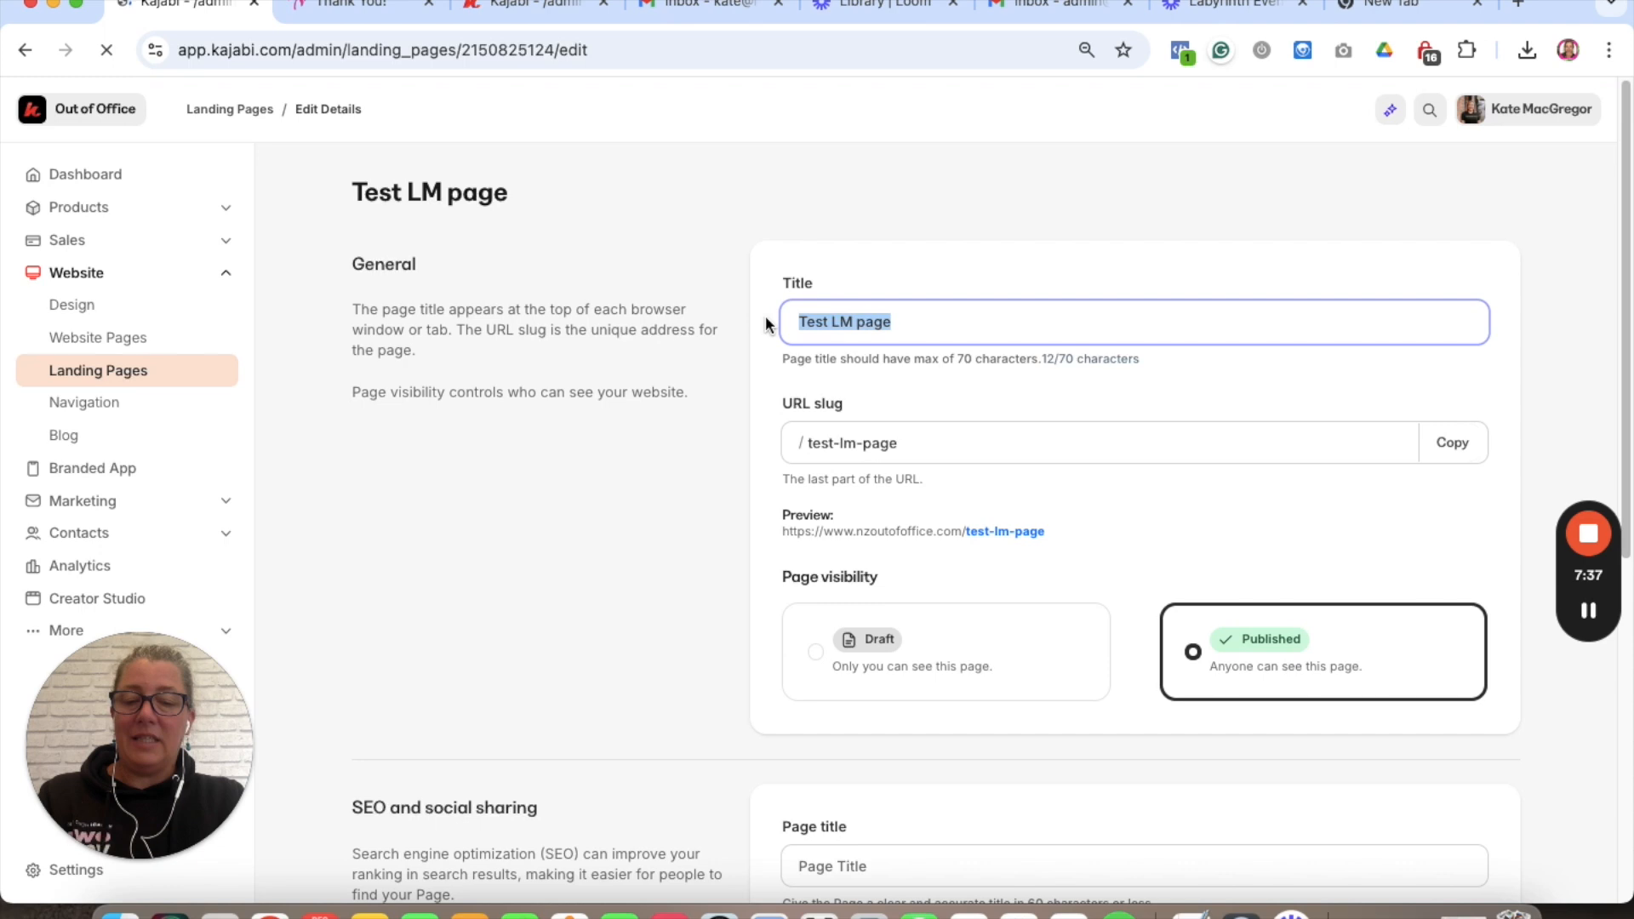
text(Newlett)
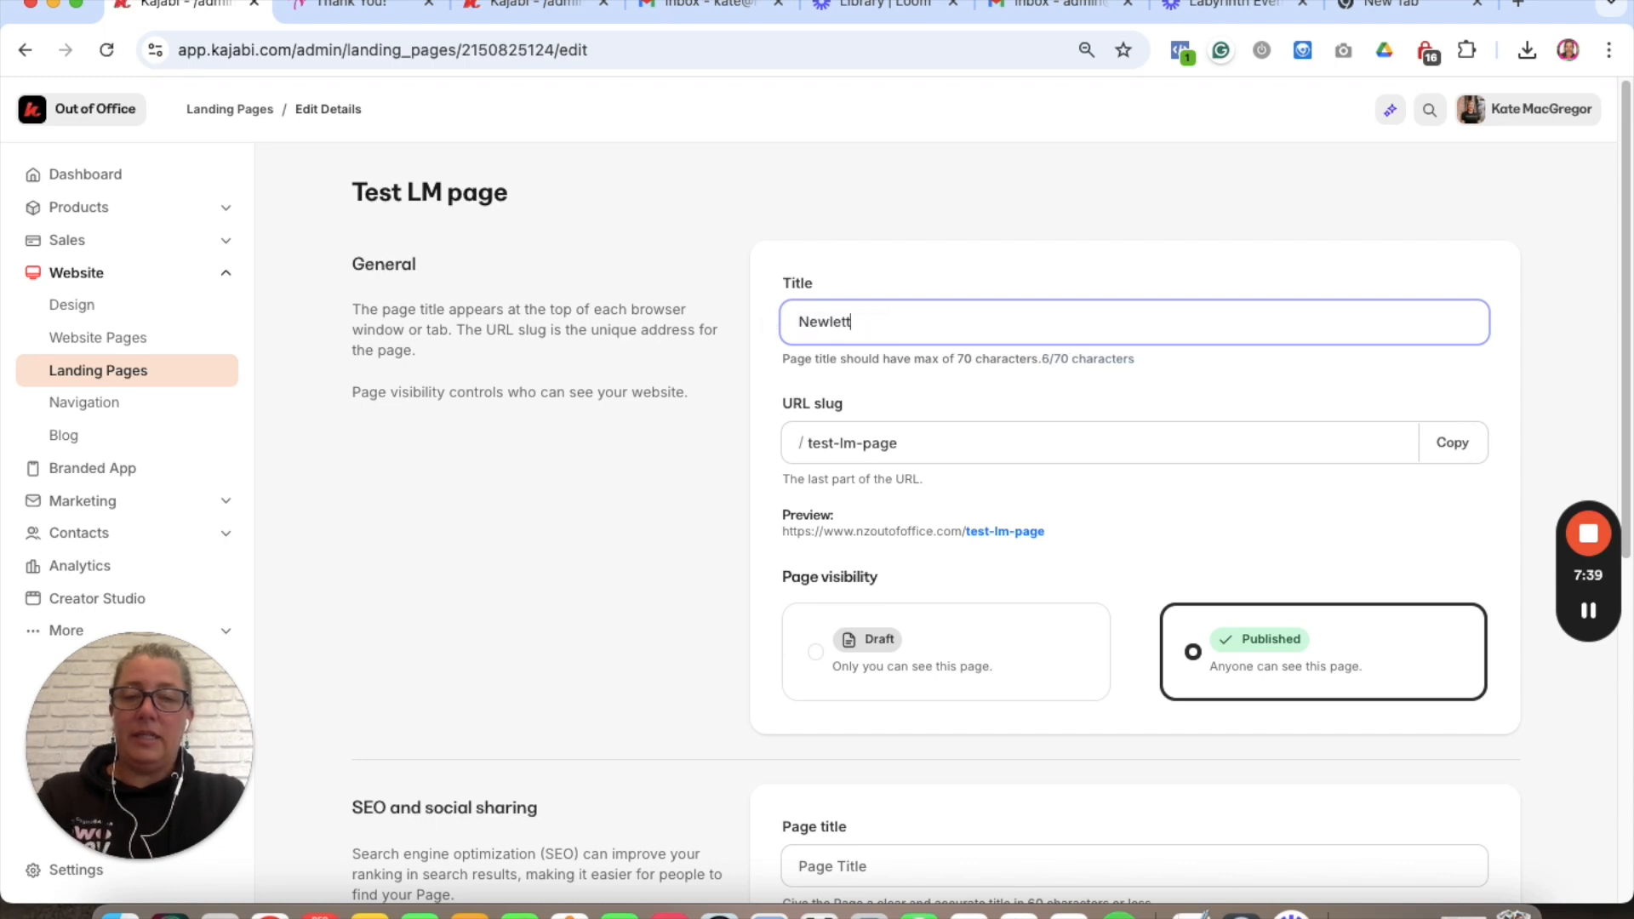
text(er sign up)
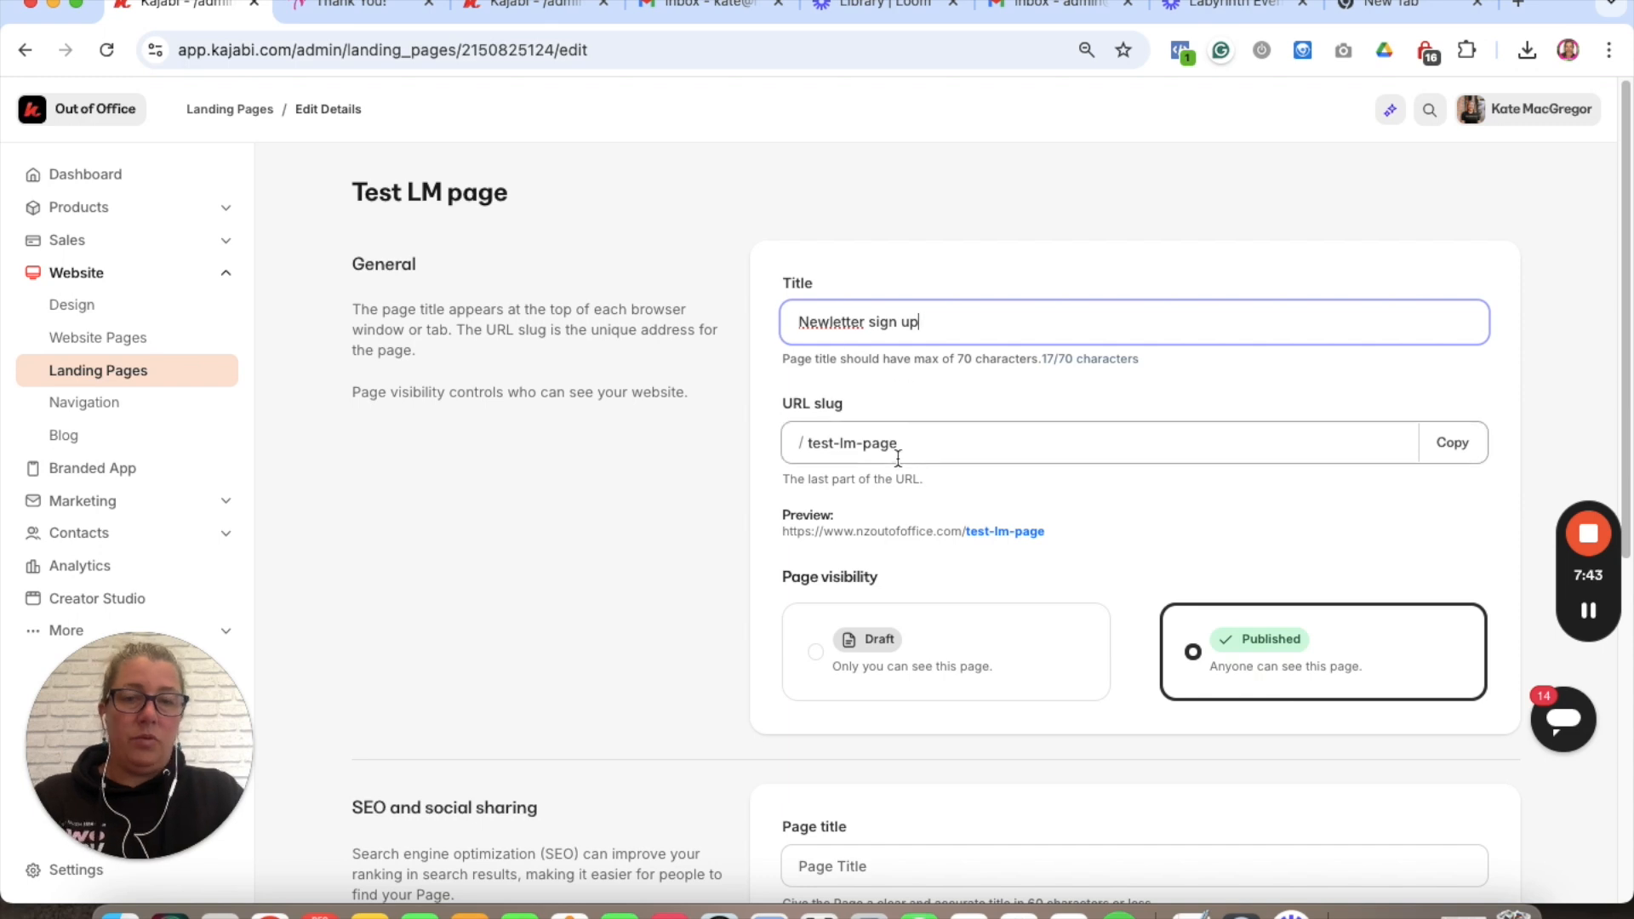
drag(898, 444, 804, 442)
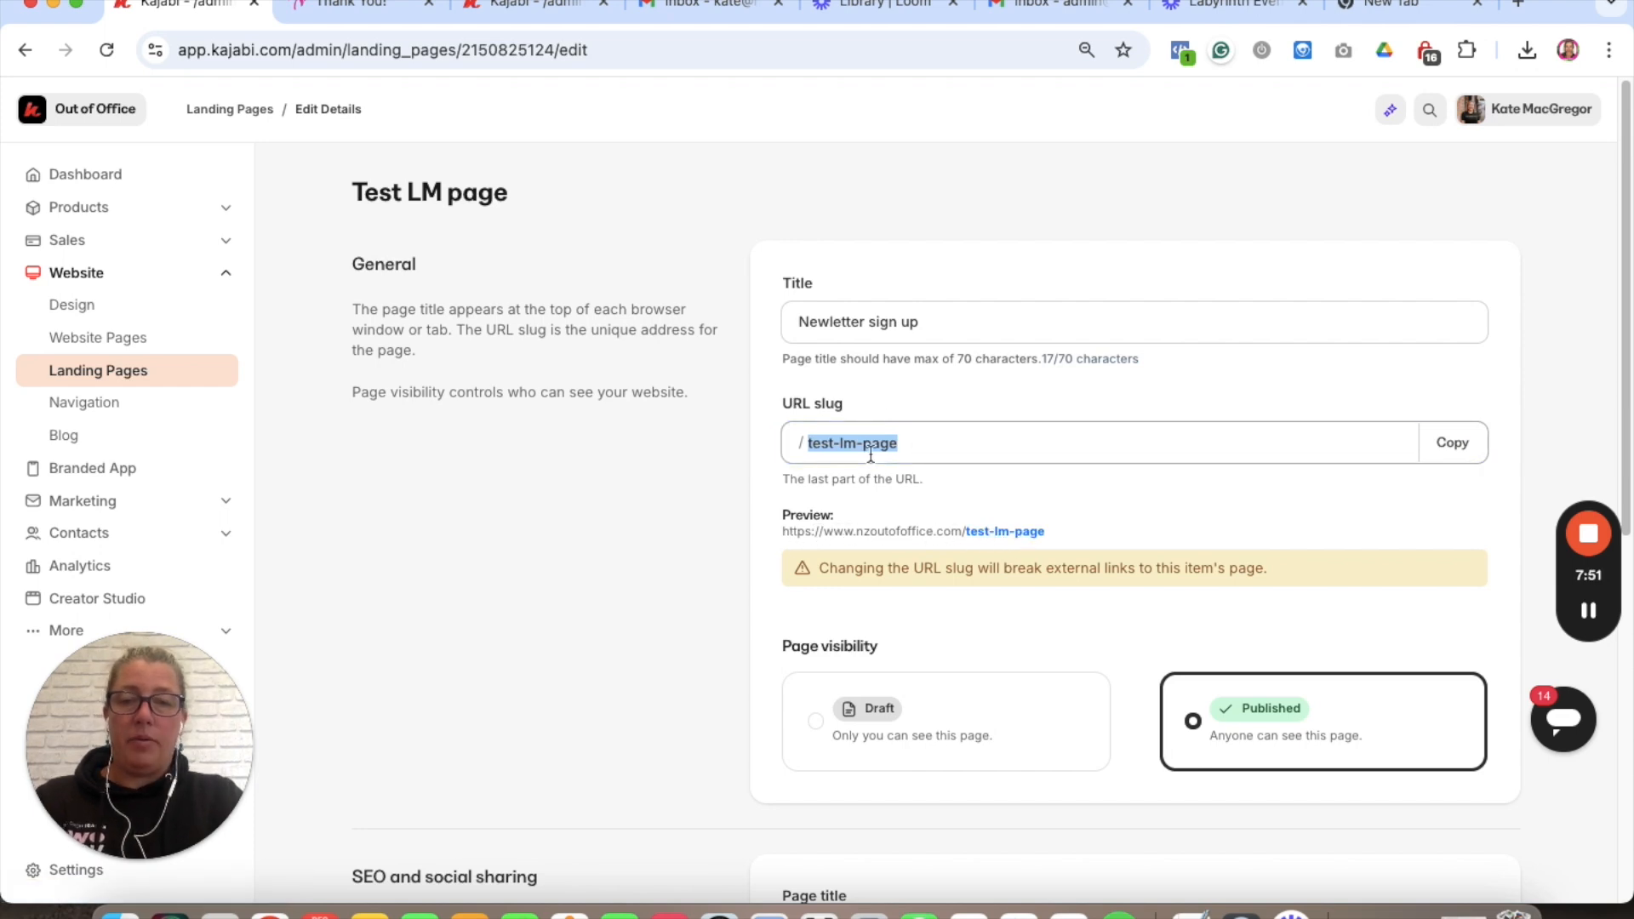
text(newsletter)
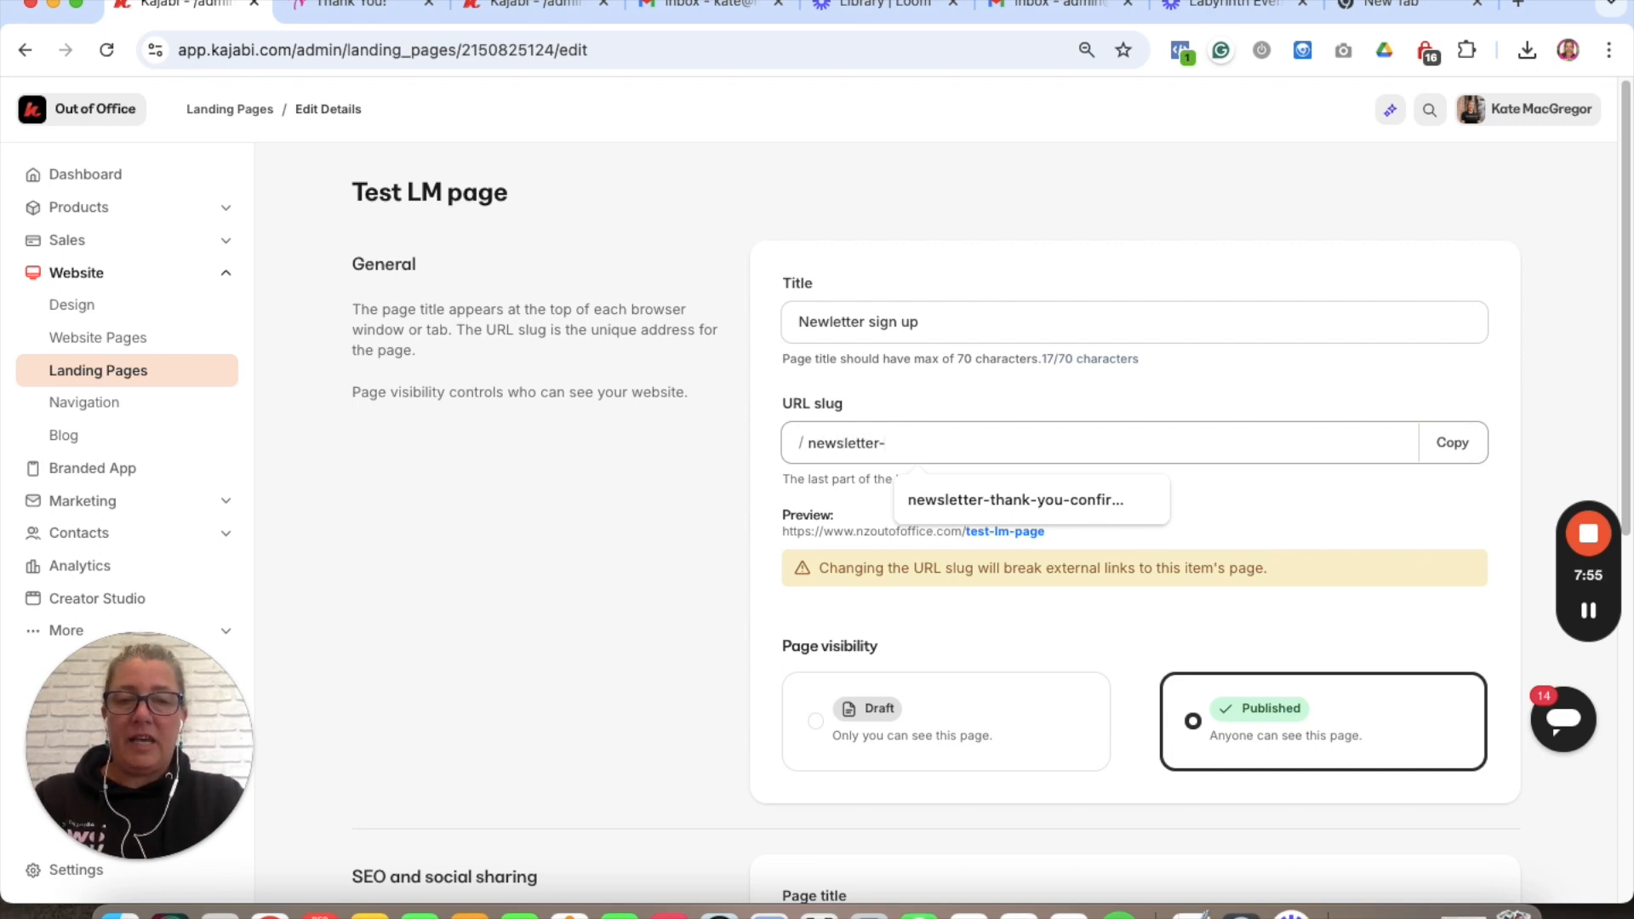
text(-sign-up)
click(701, 483)
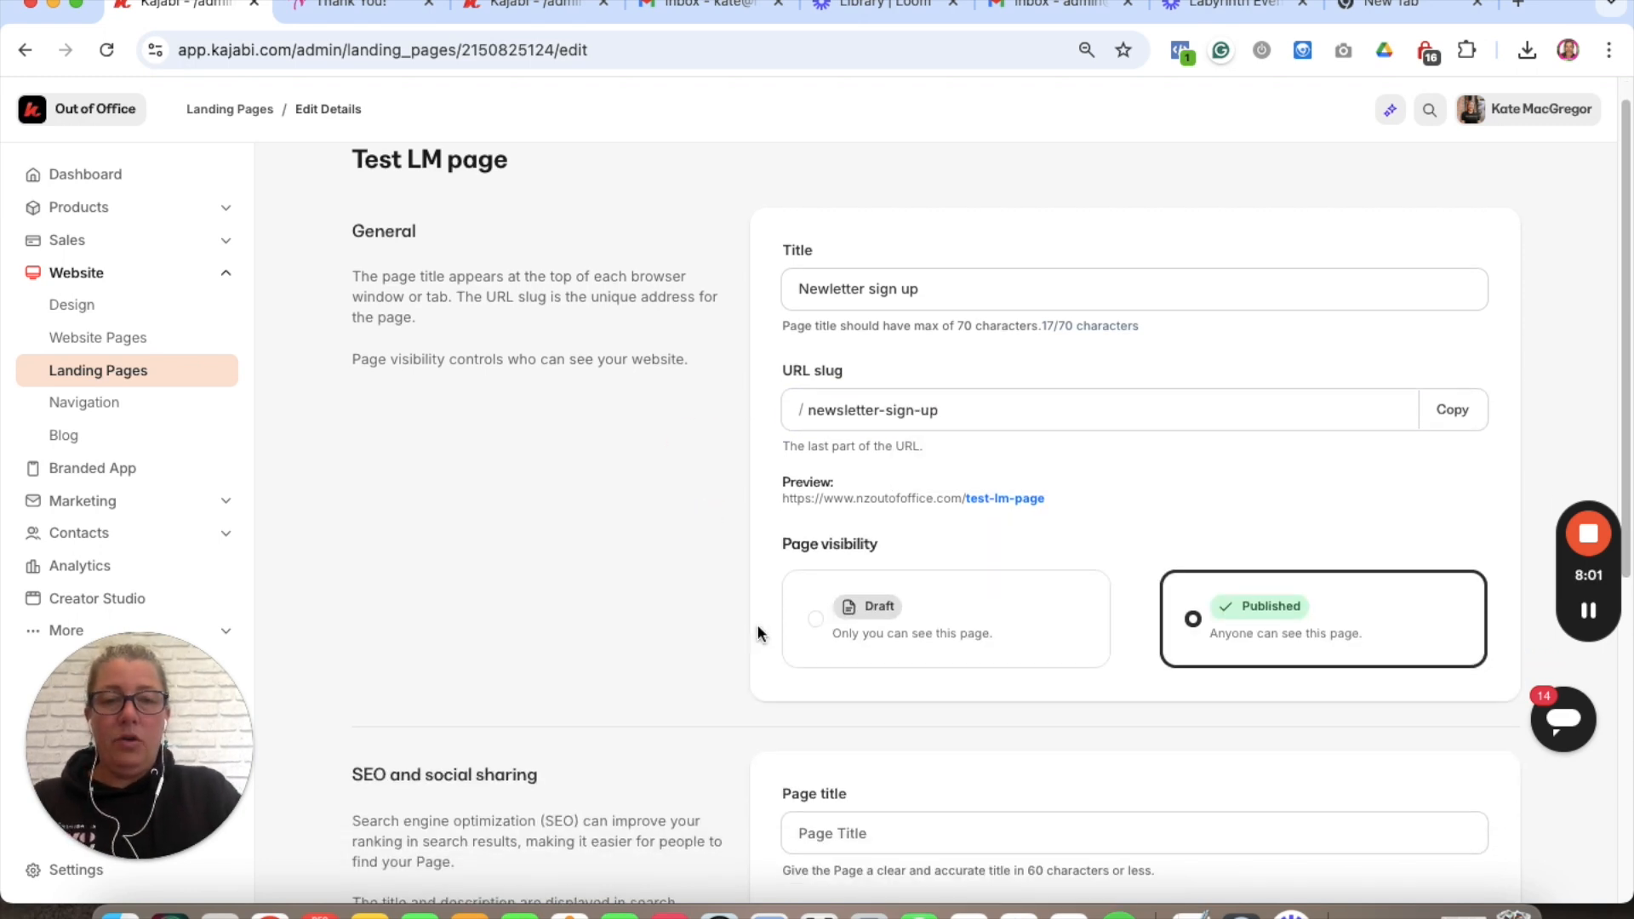
scroll(1103, 659, down, 5)
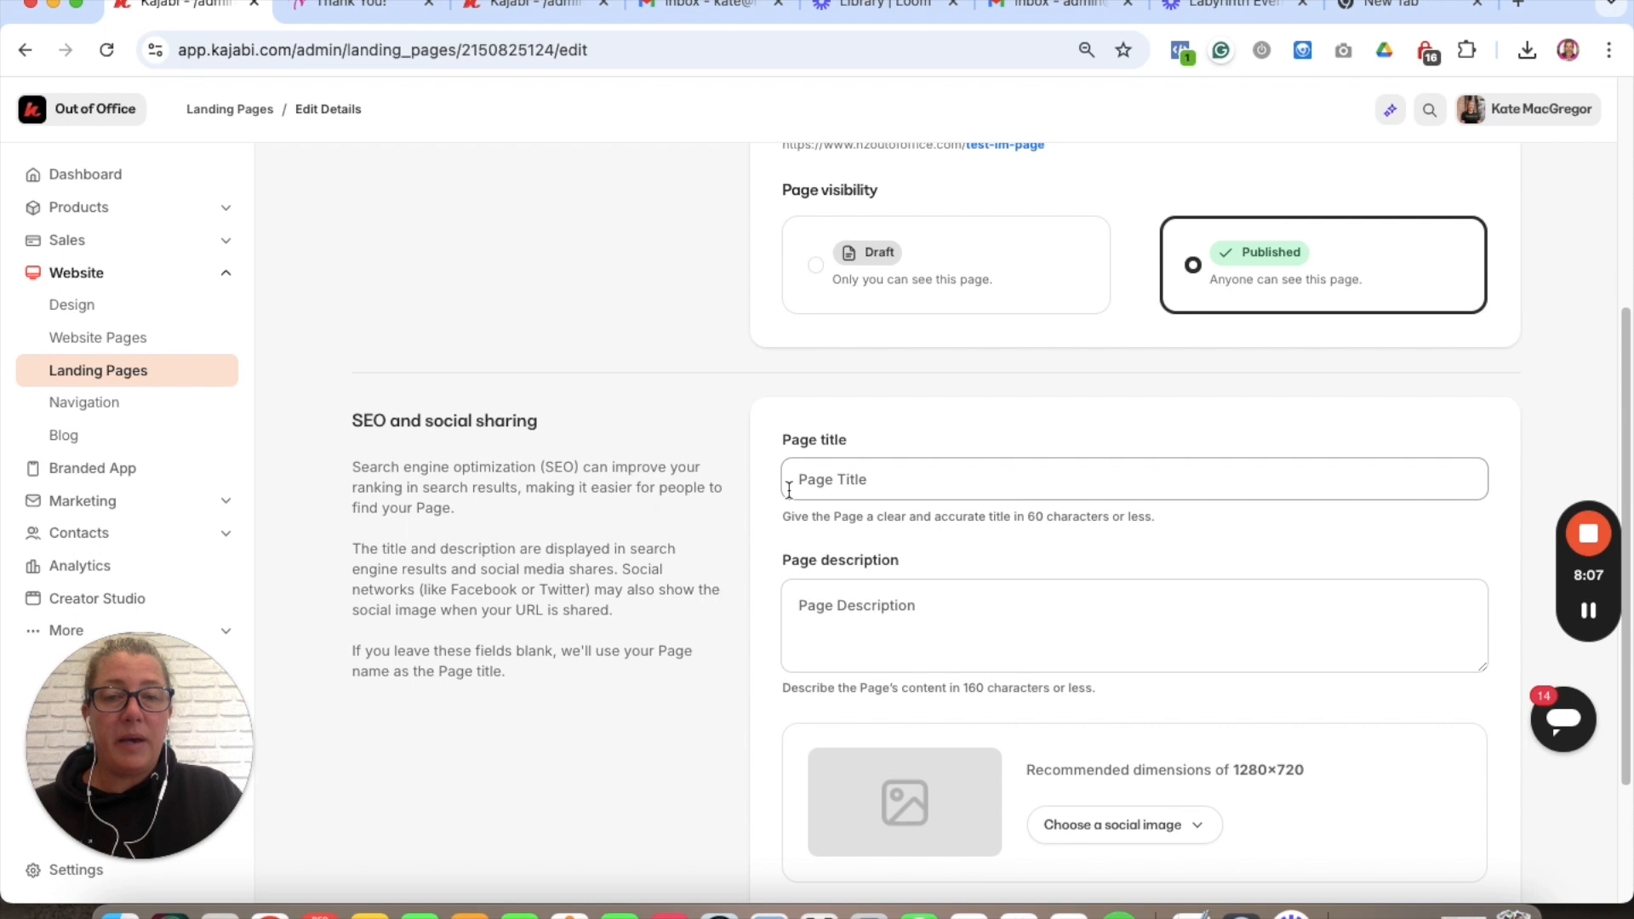
- Toggle search-results visibility off and back on, then save the page details
click(854, 486)
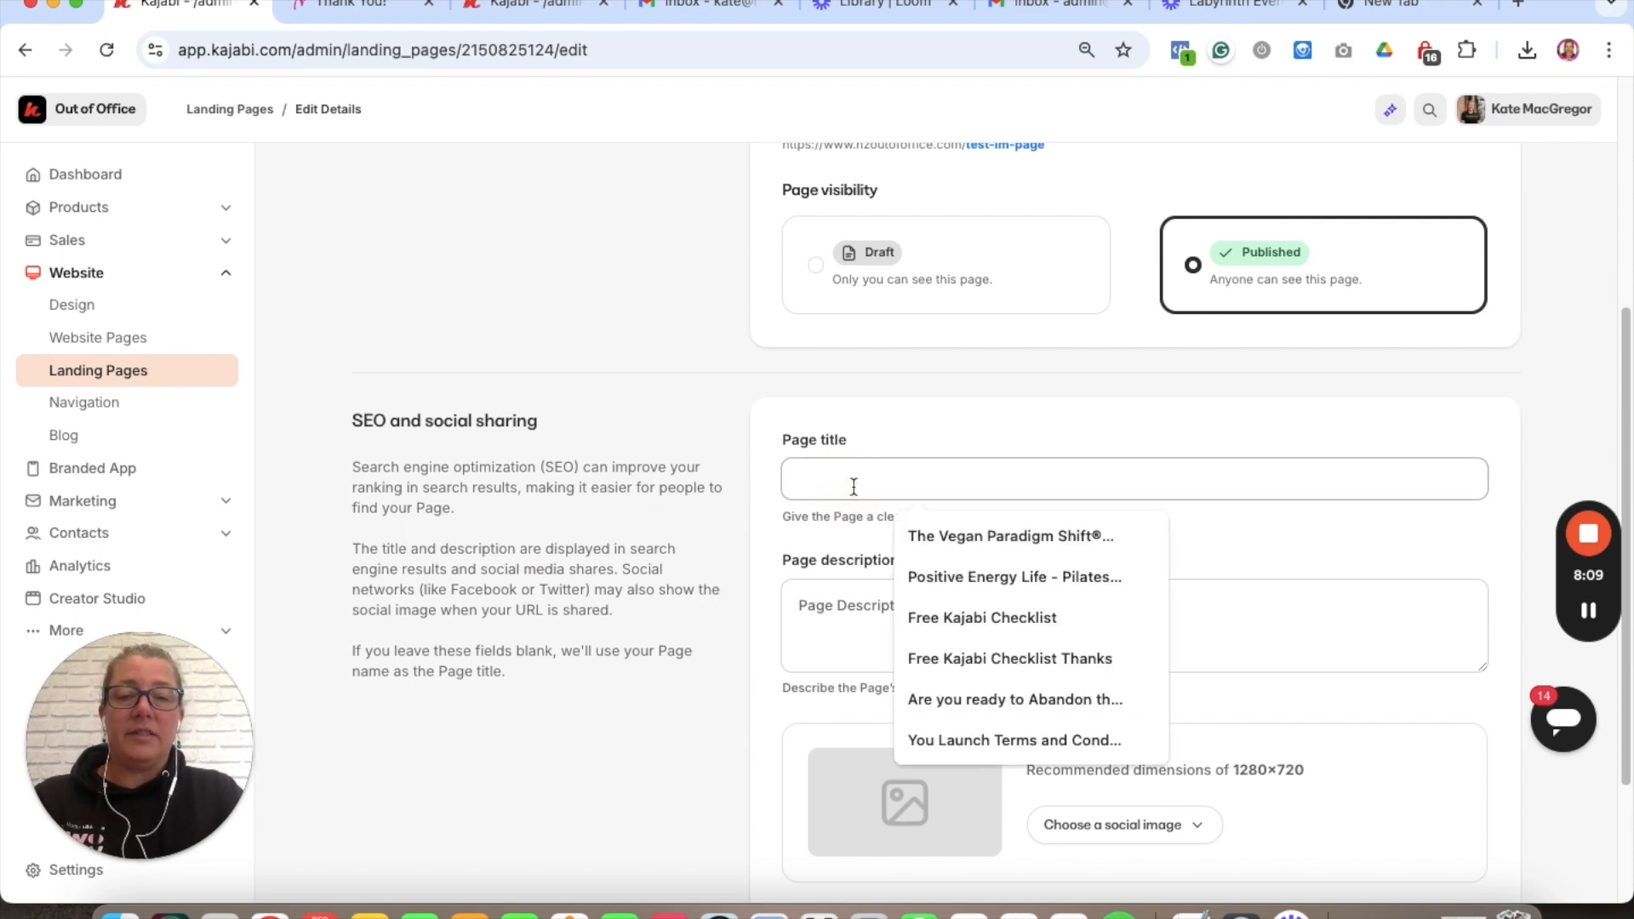
click(629, 514)
scroll(666, 595, down, 3)
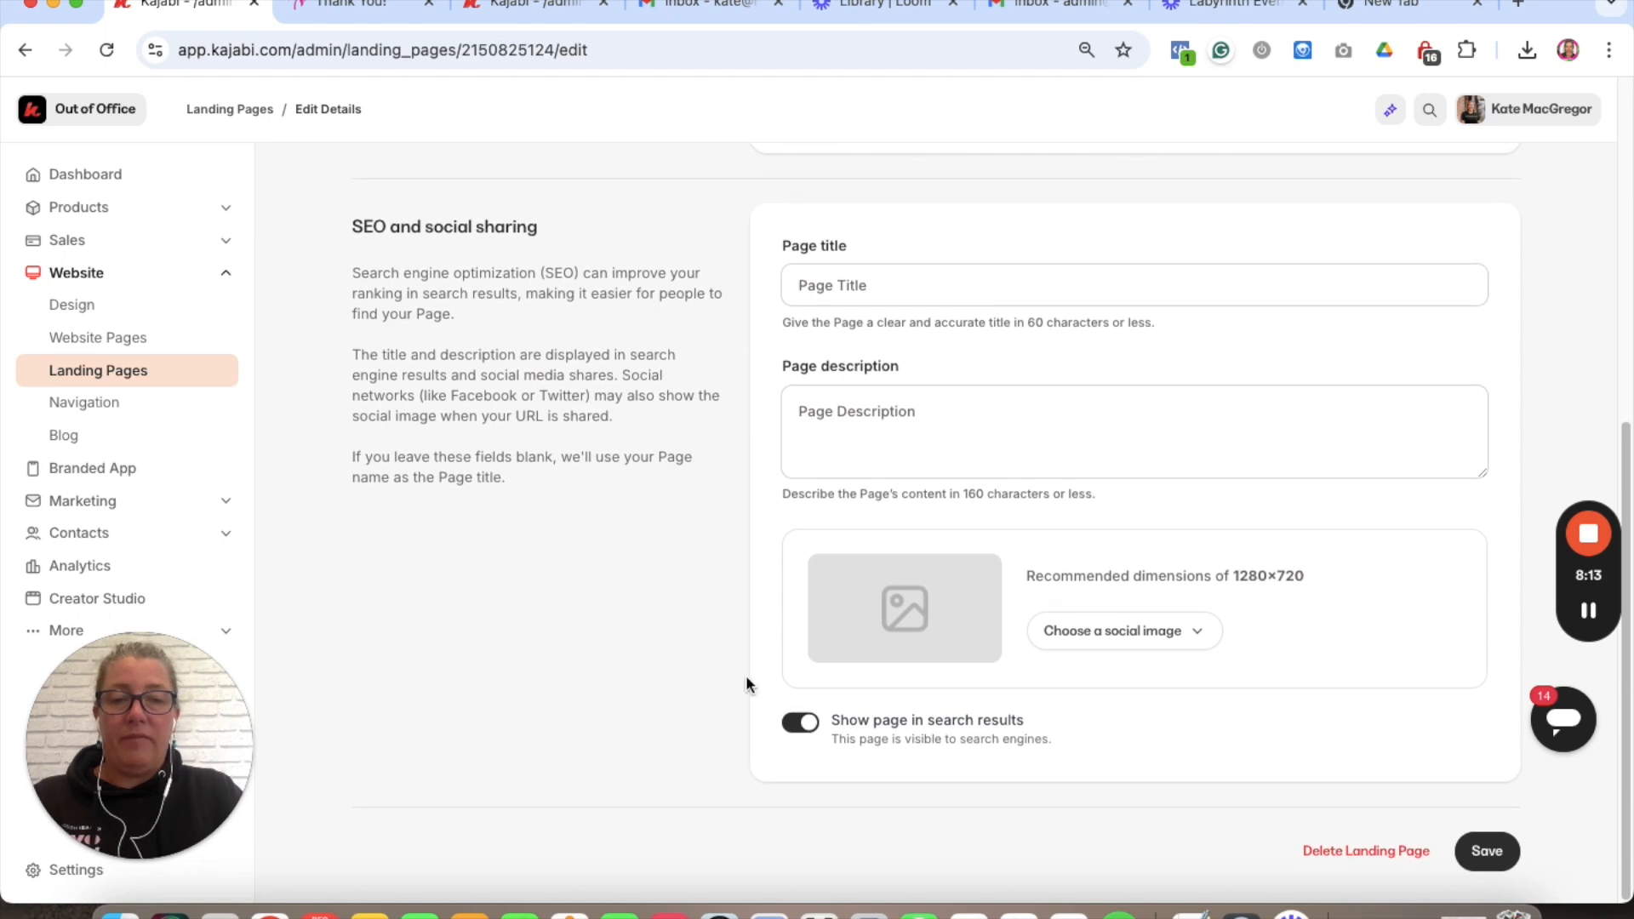
click(799, 722)
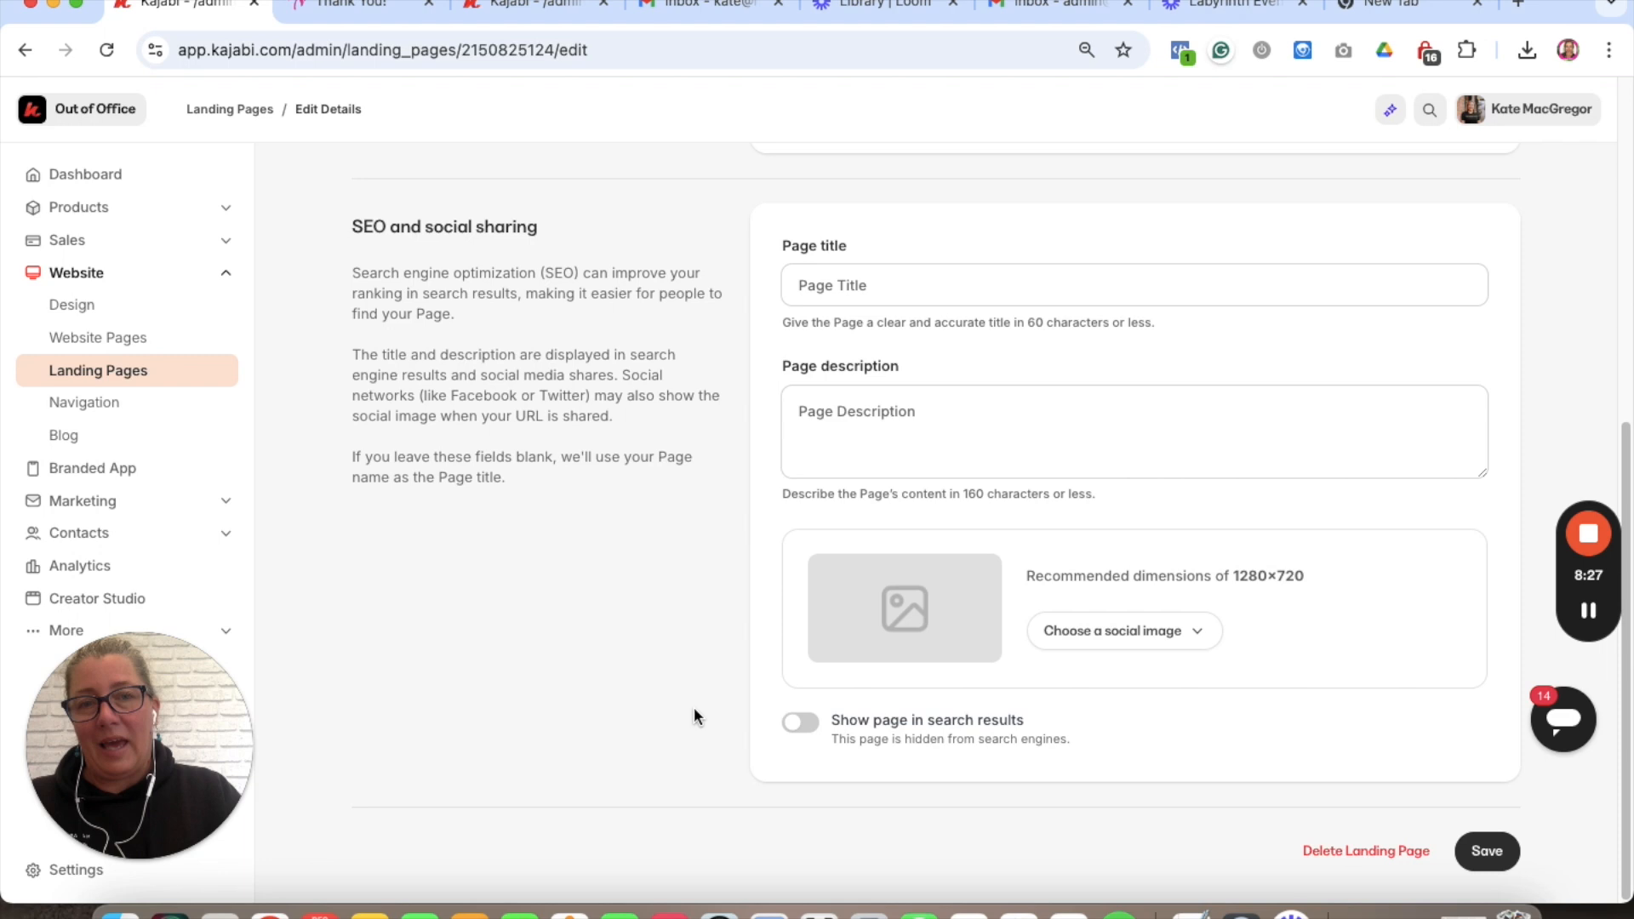
scroll(766, 749, up, 1)
click(811, 748)
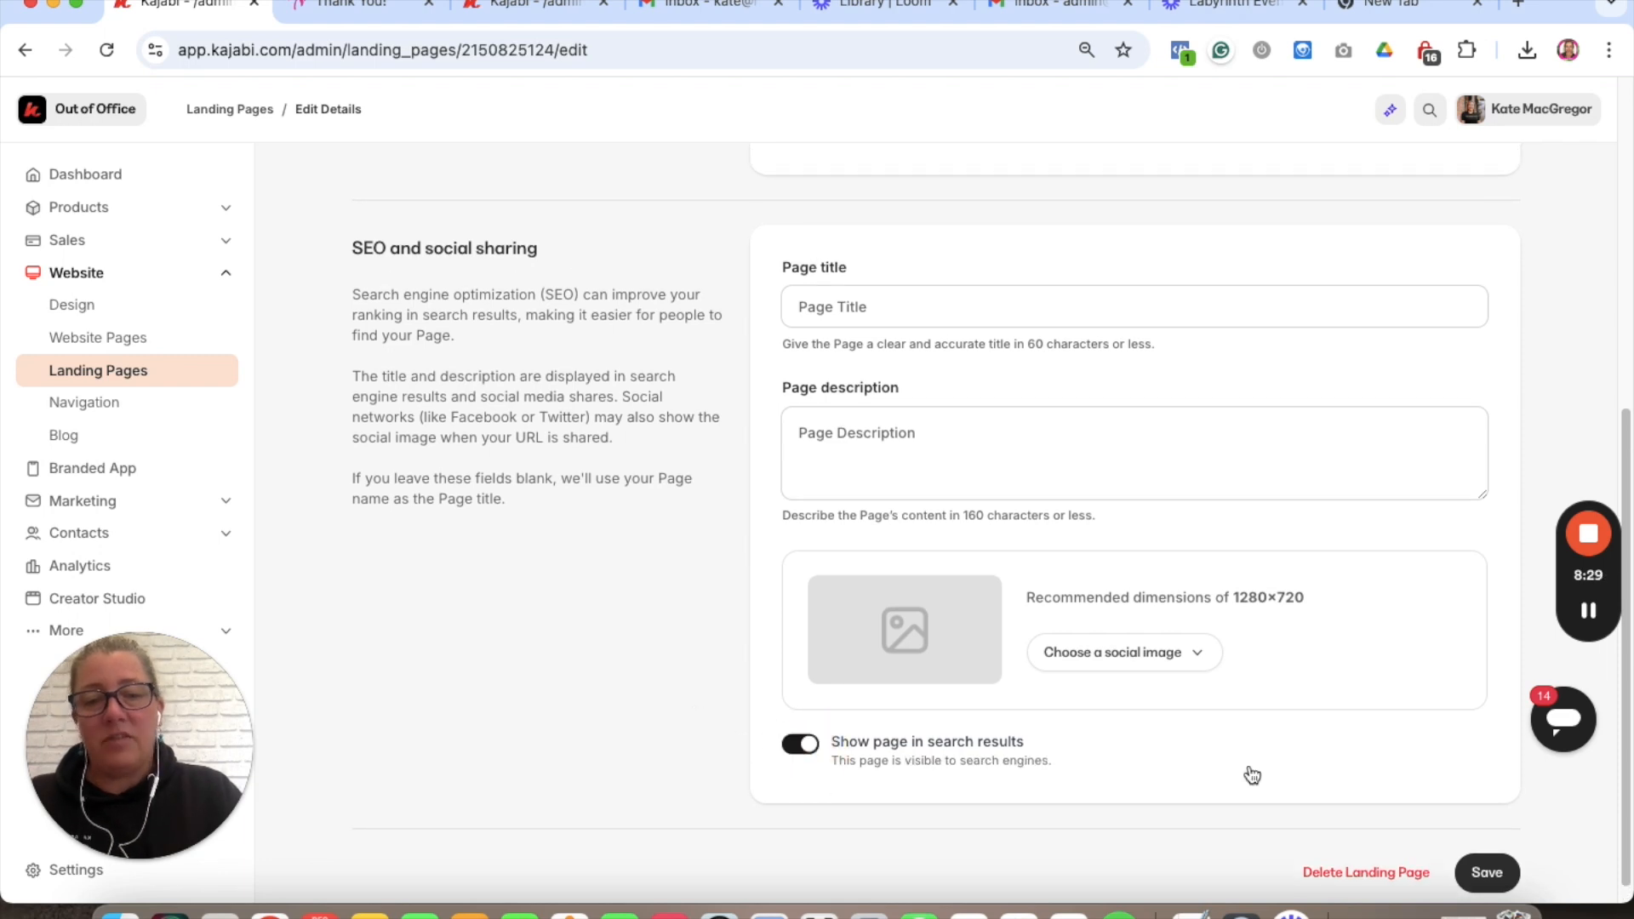
click(1485, 871)
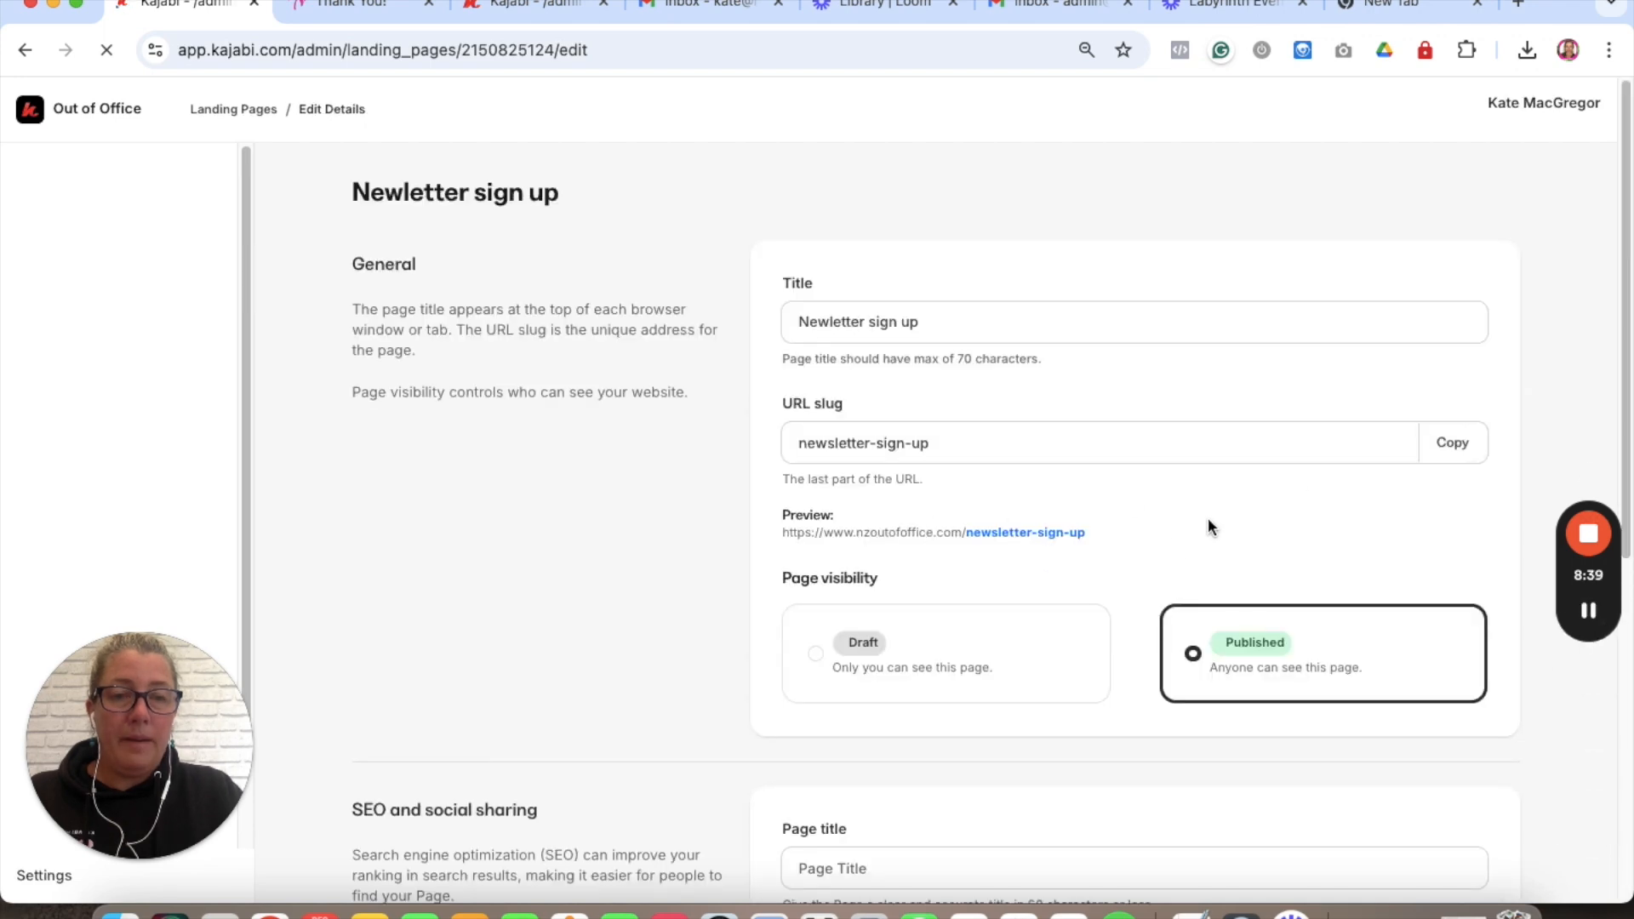
- Copy the page's newsletter-sign-up URL and go to the blank new browser tab
click(1445, 441)
click(1447, 444)
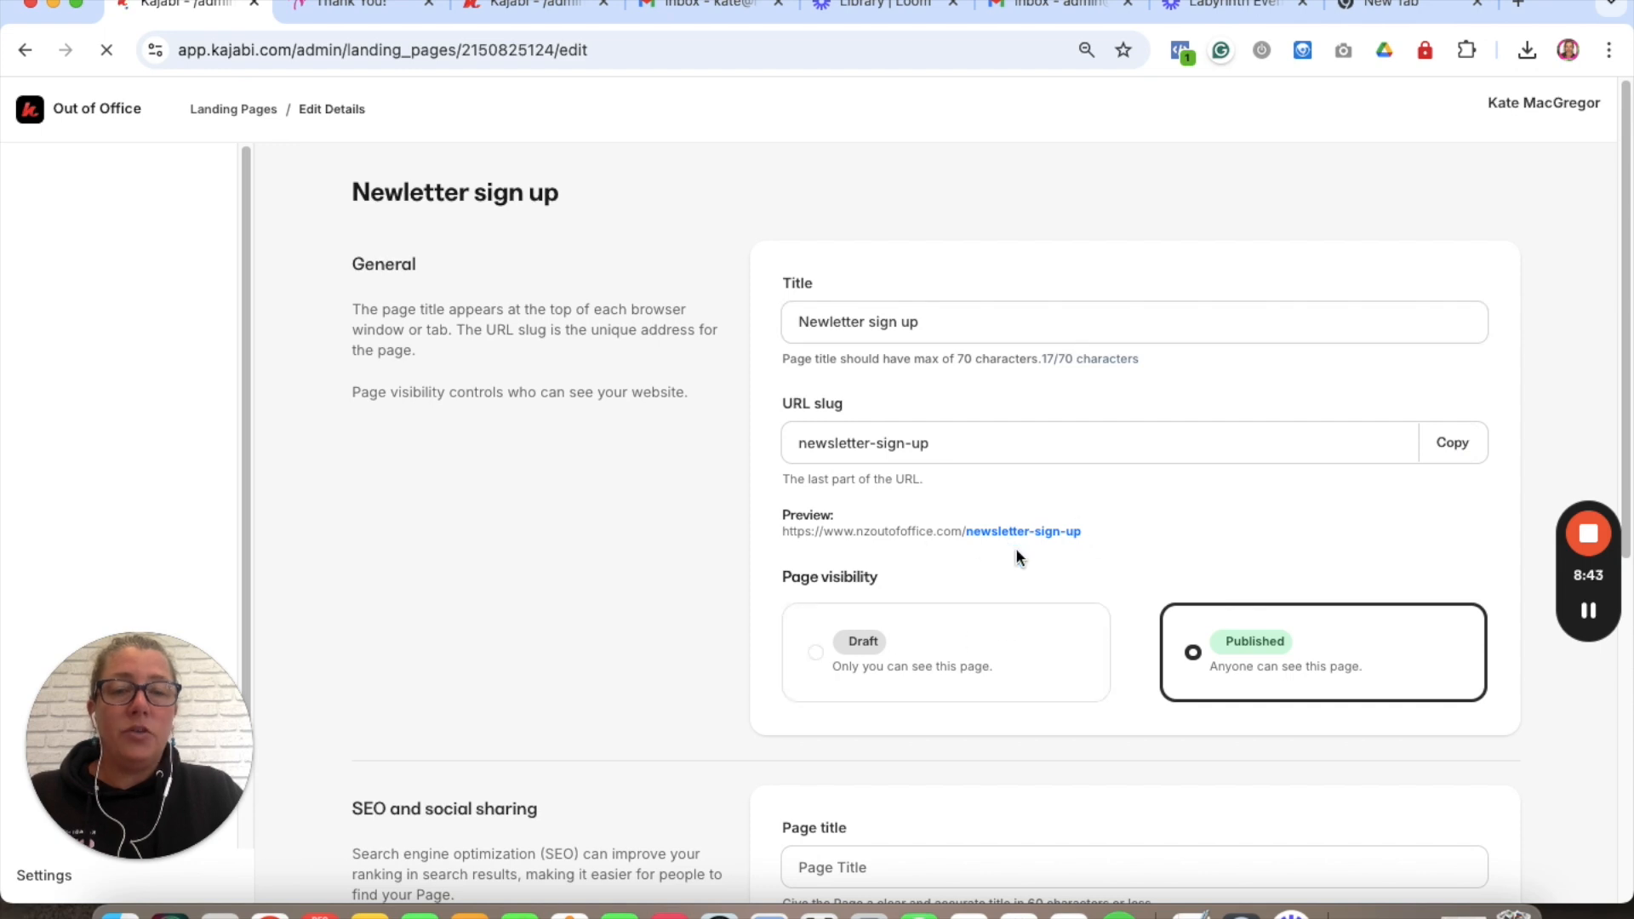
click(1426, 7)
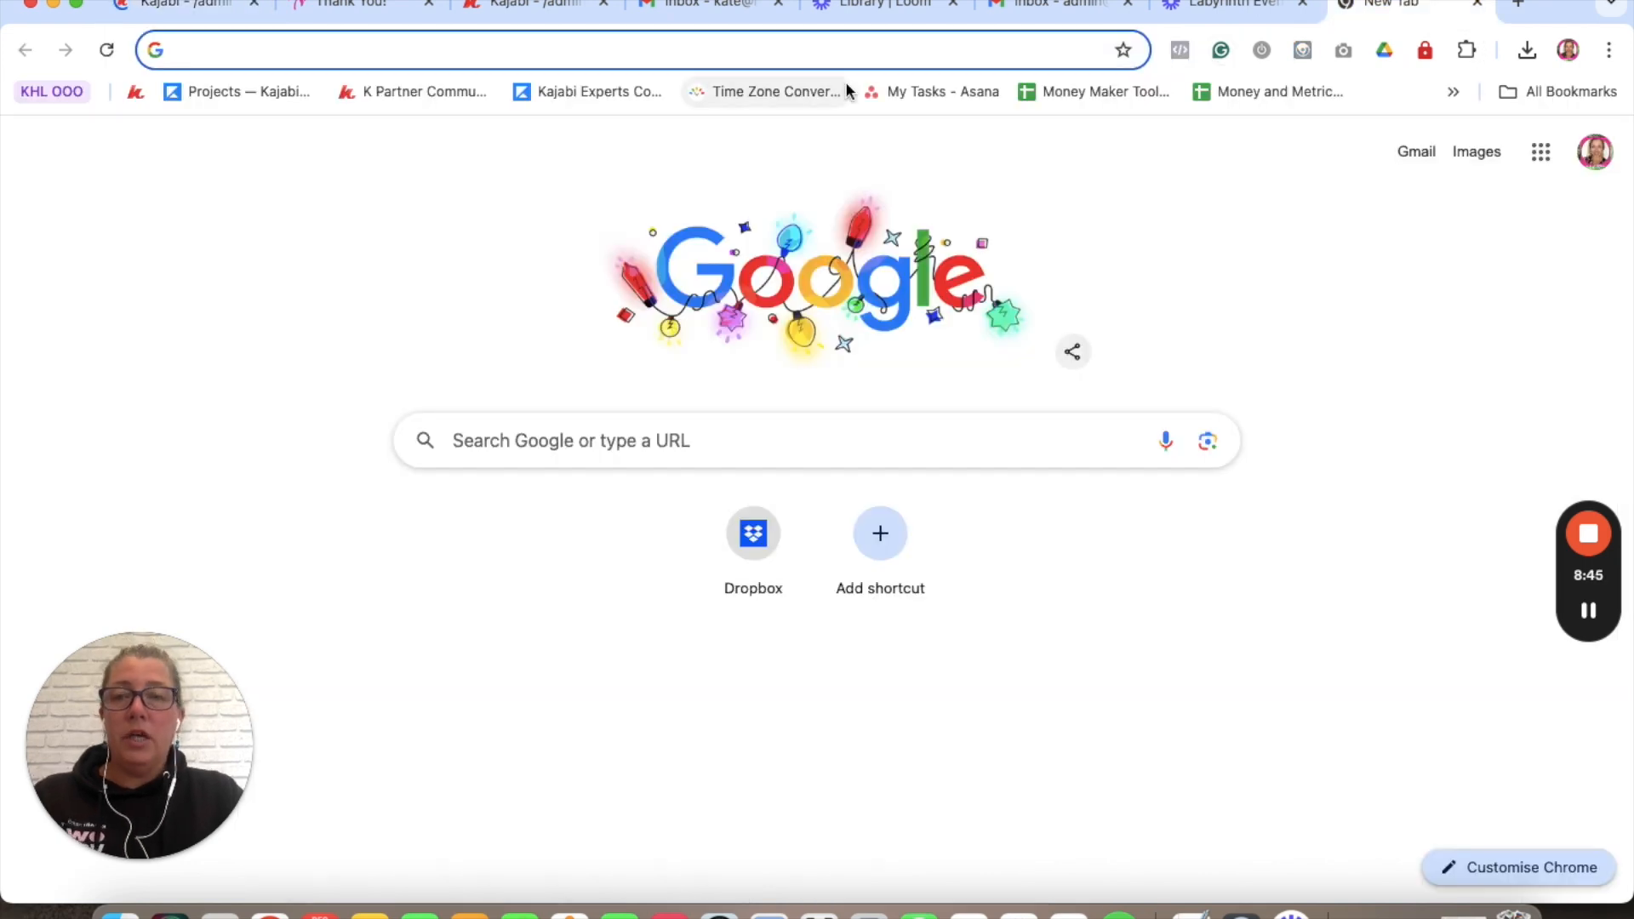
- Paste the copied link into the new tab's address bar and load it
key(super+v)
key(Return)
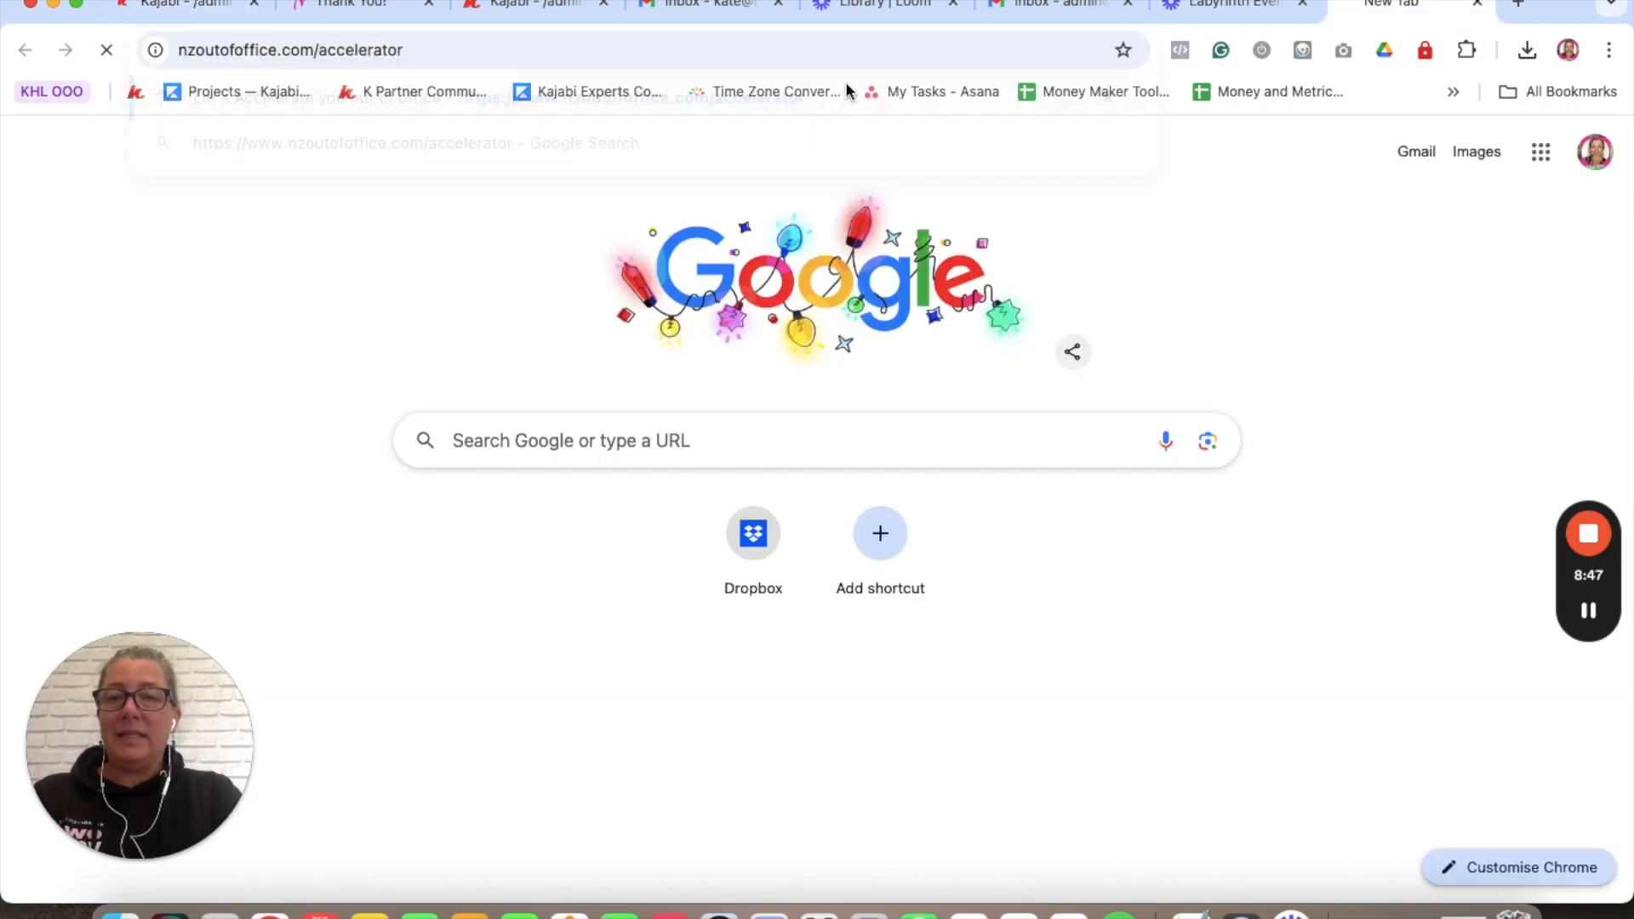
mouse_move(1574, 629)
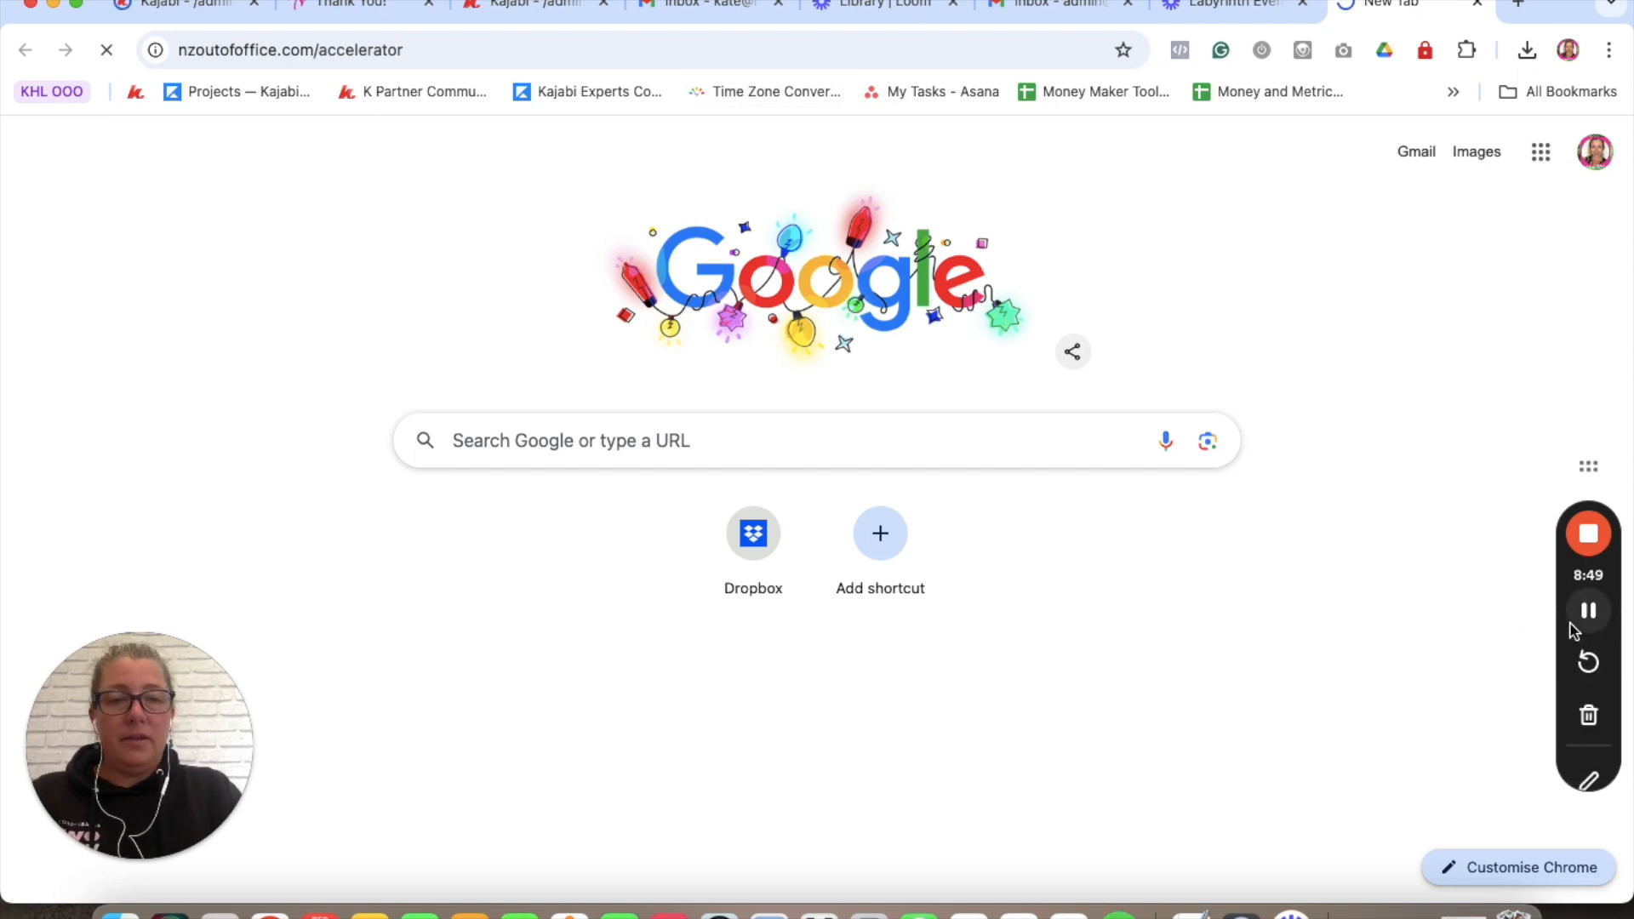
- Re-copy the URL in Kajabi and load the live nzoutofoffice.com/newsletter-sign-up page
key(super+1)
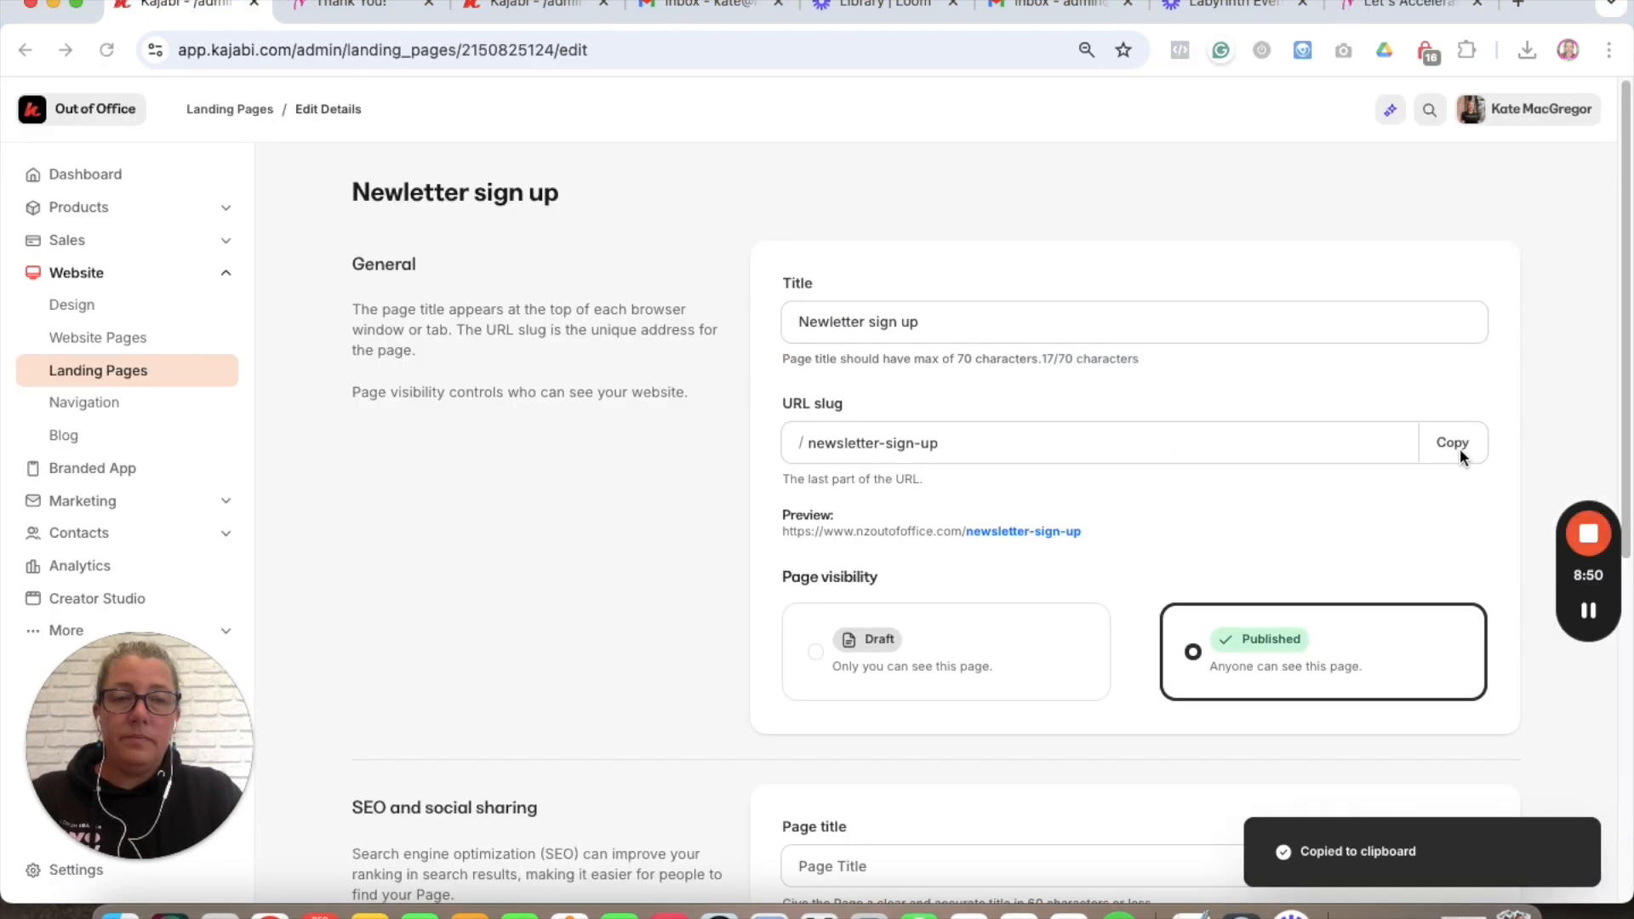
click(1445, 449)
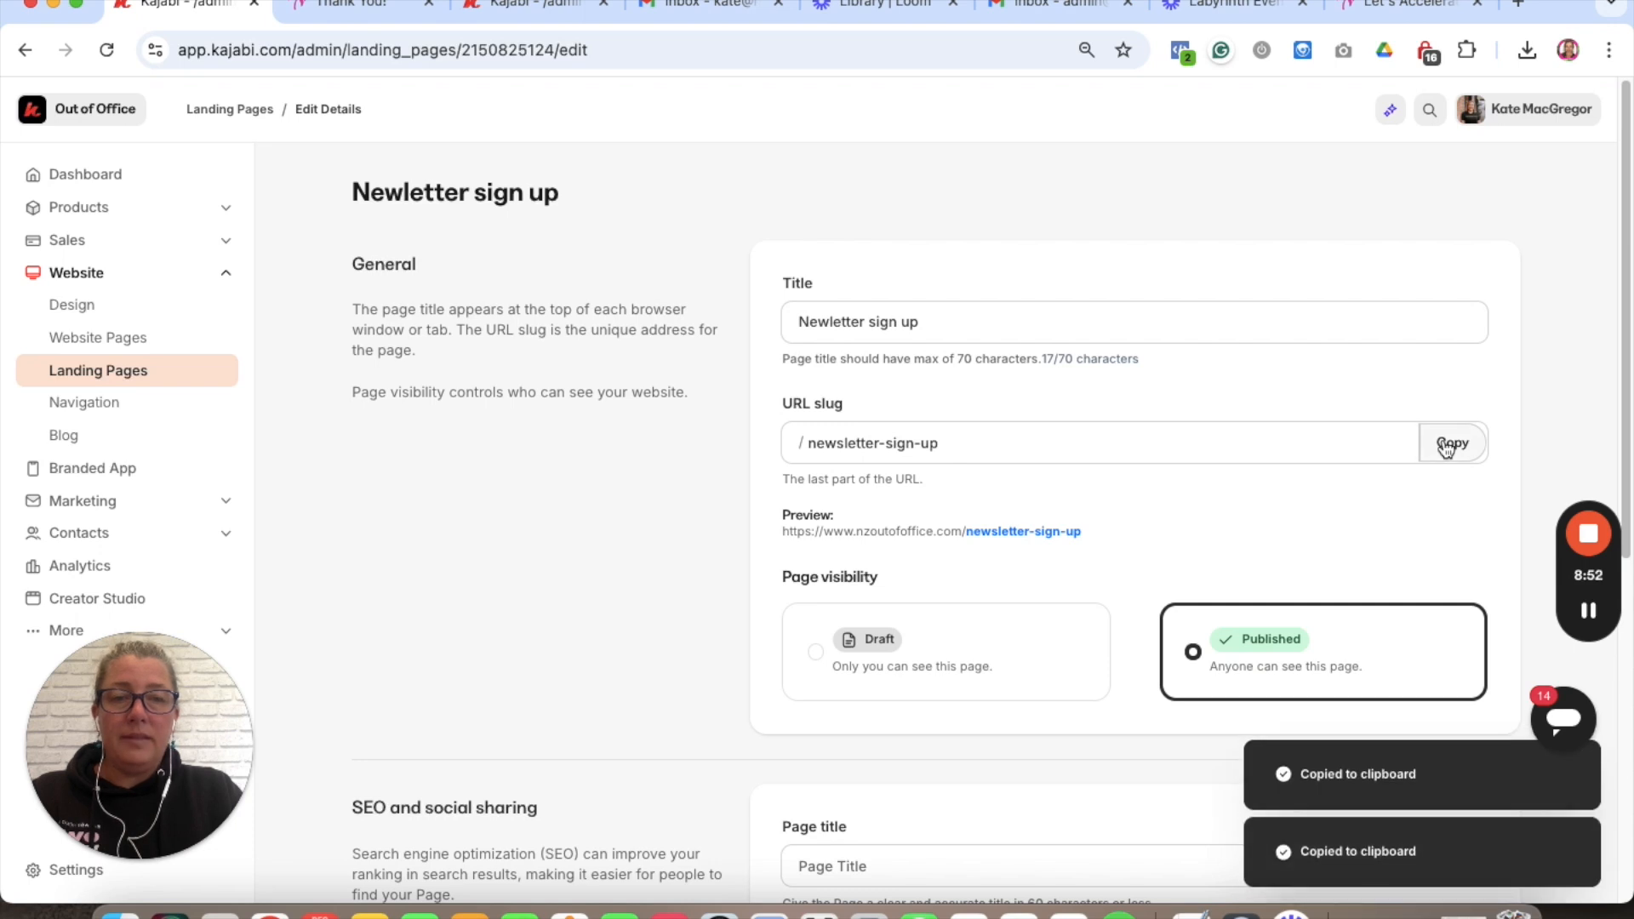
click(1386, 8)
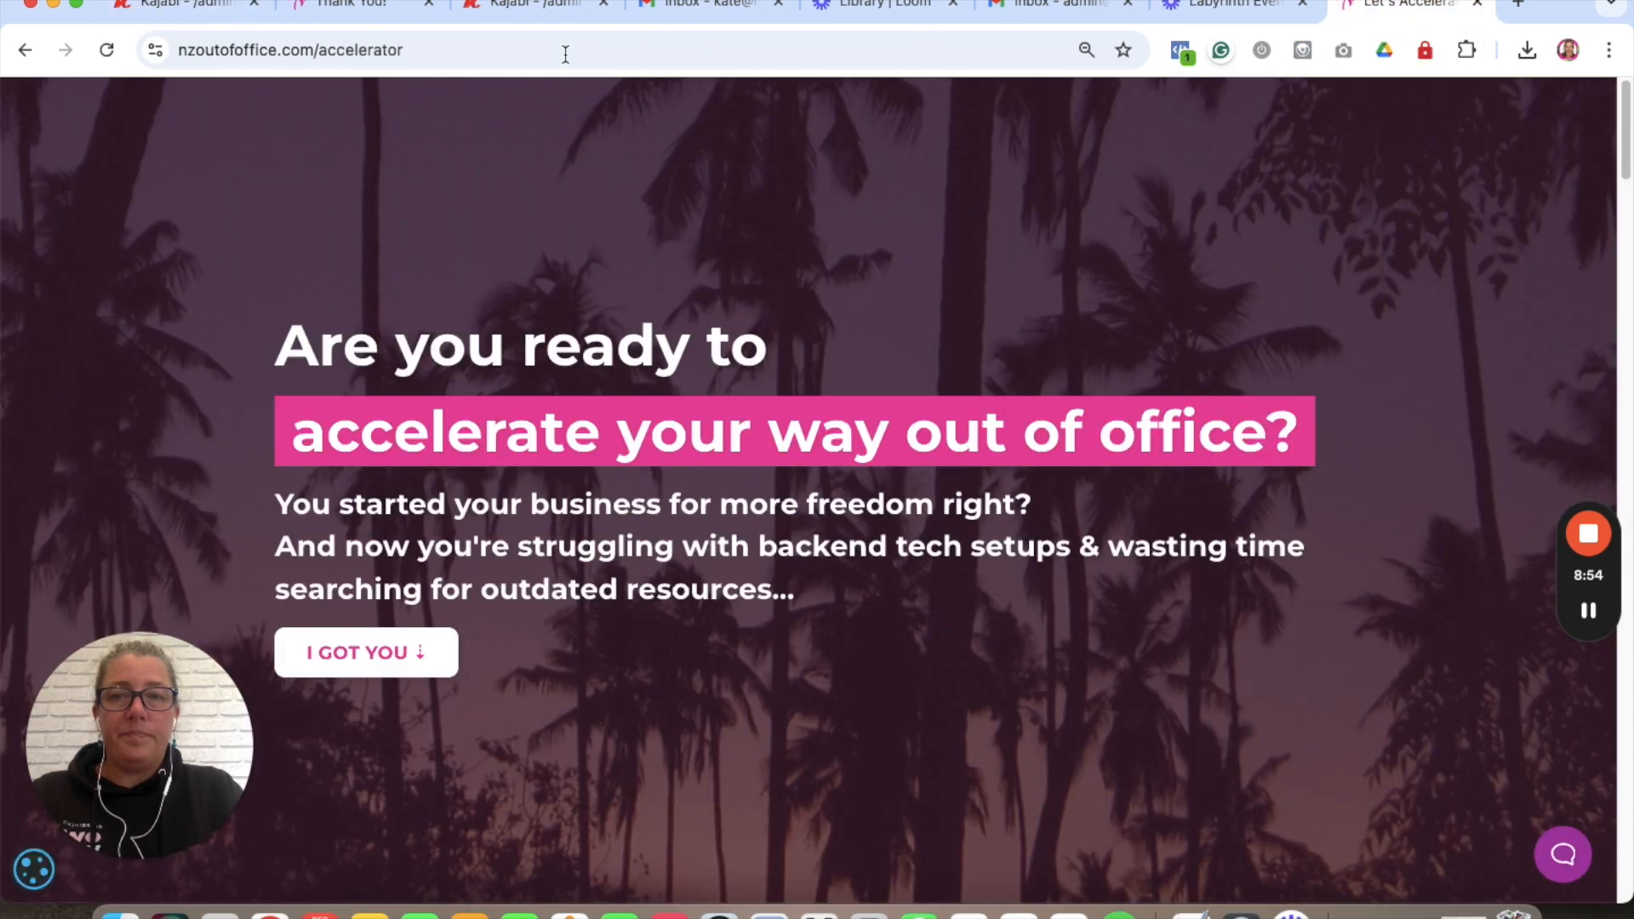
click(514, 47)
key(super+v)
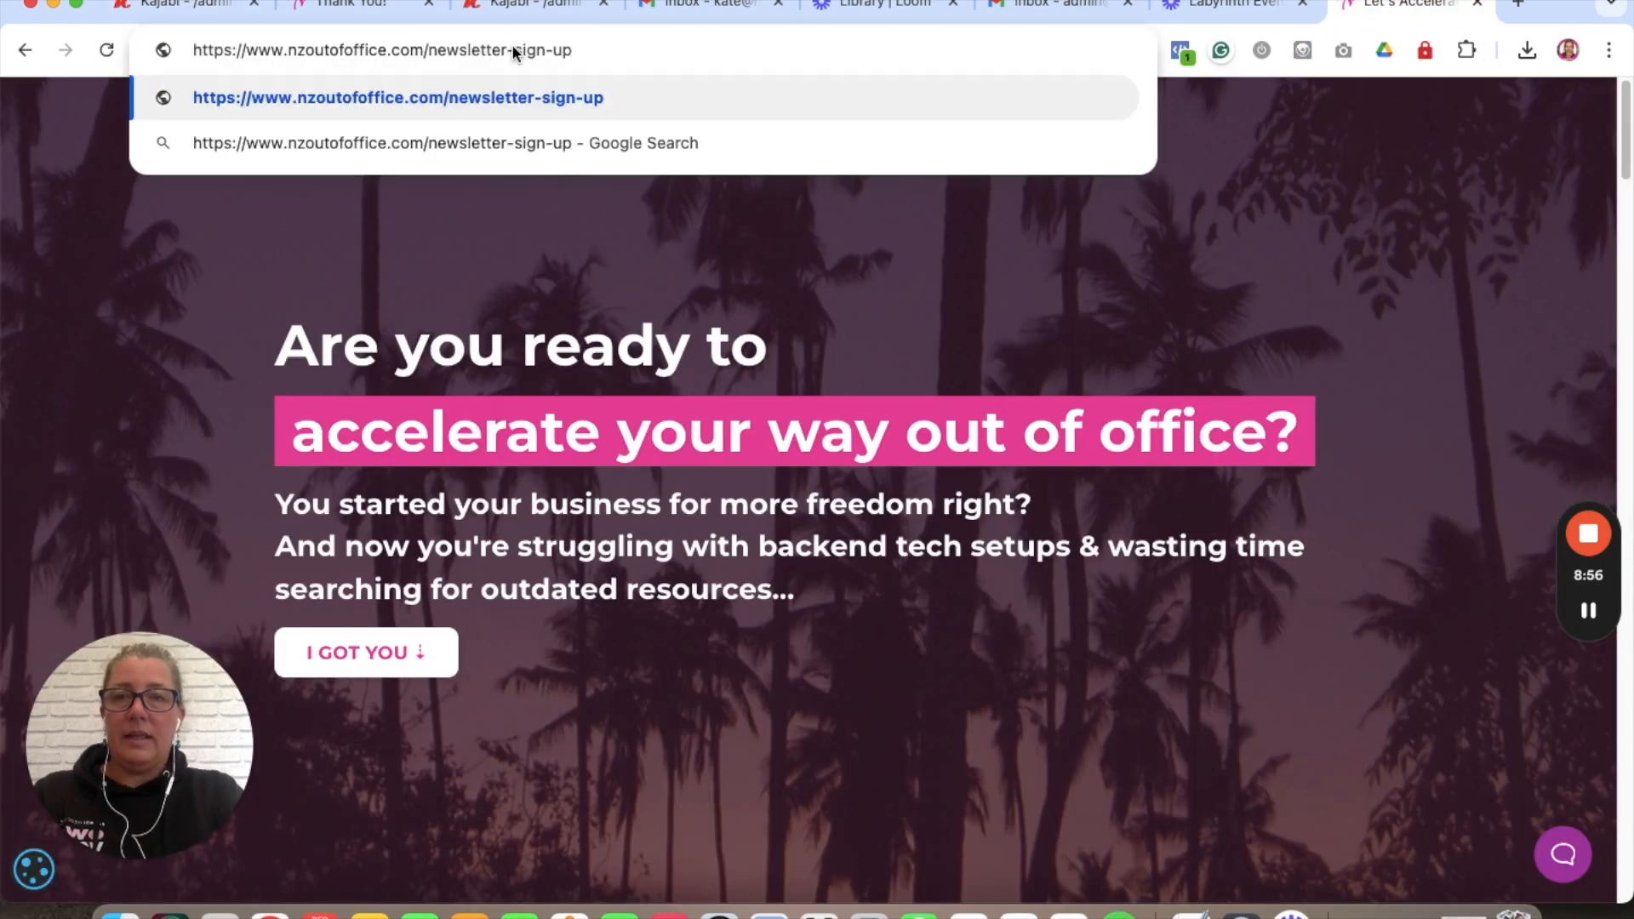
key(Return)
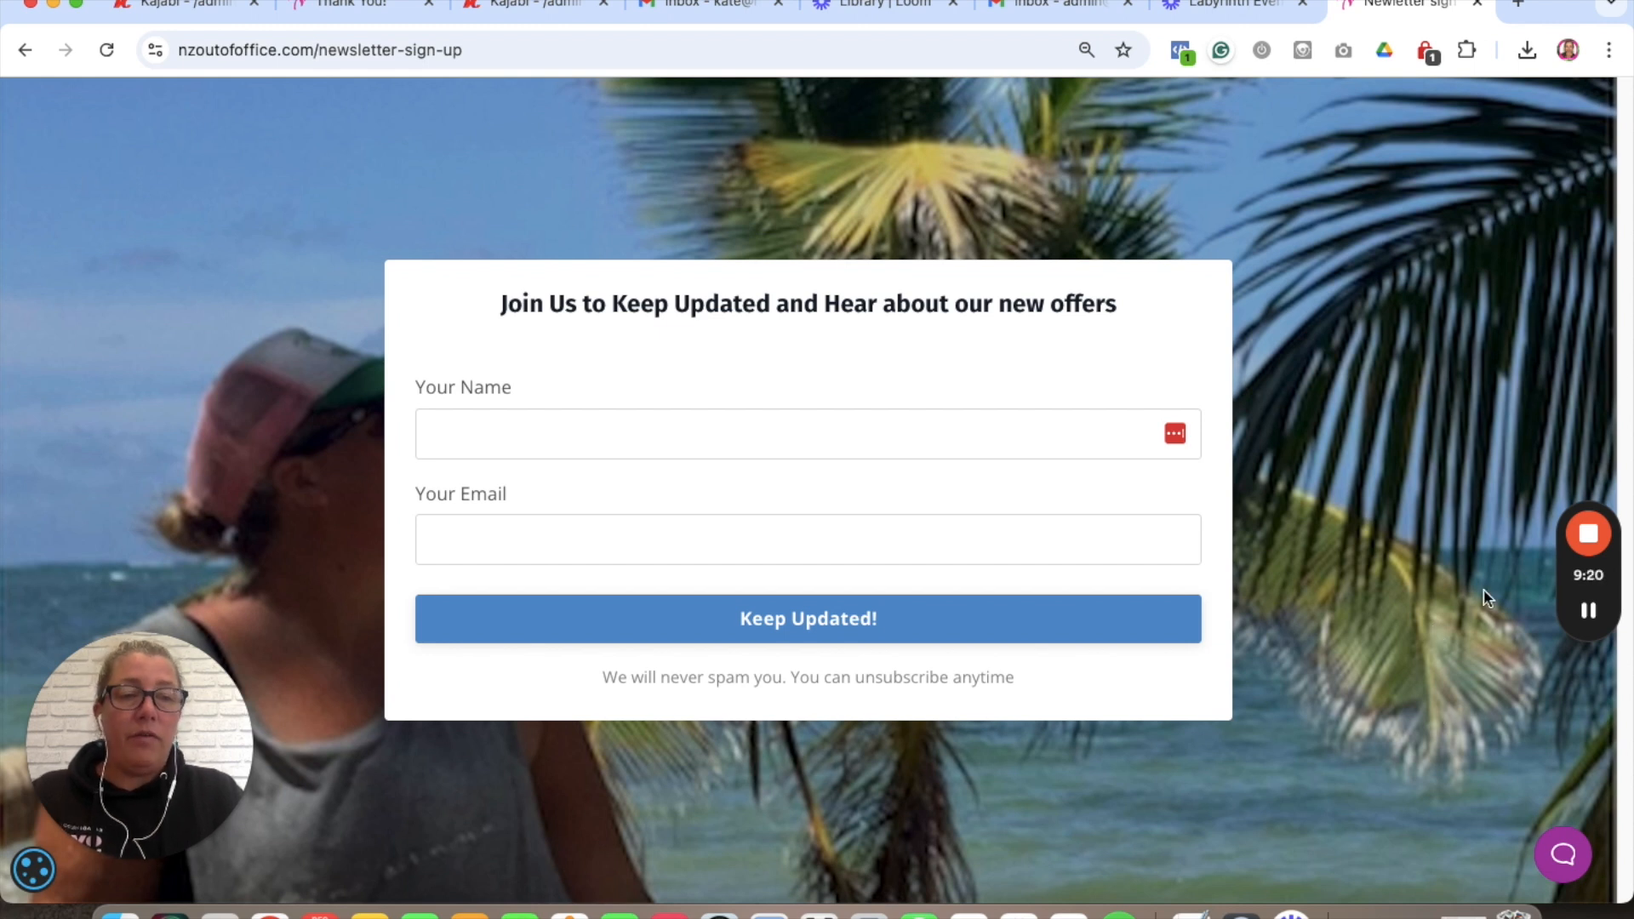
click(1588, 534)
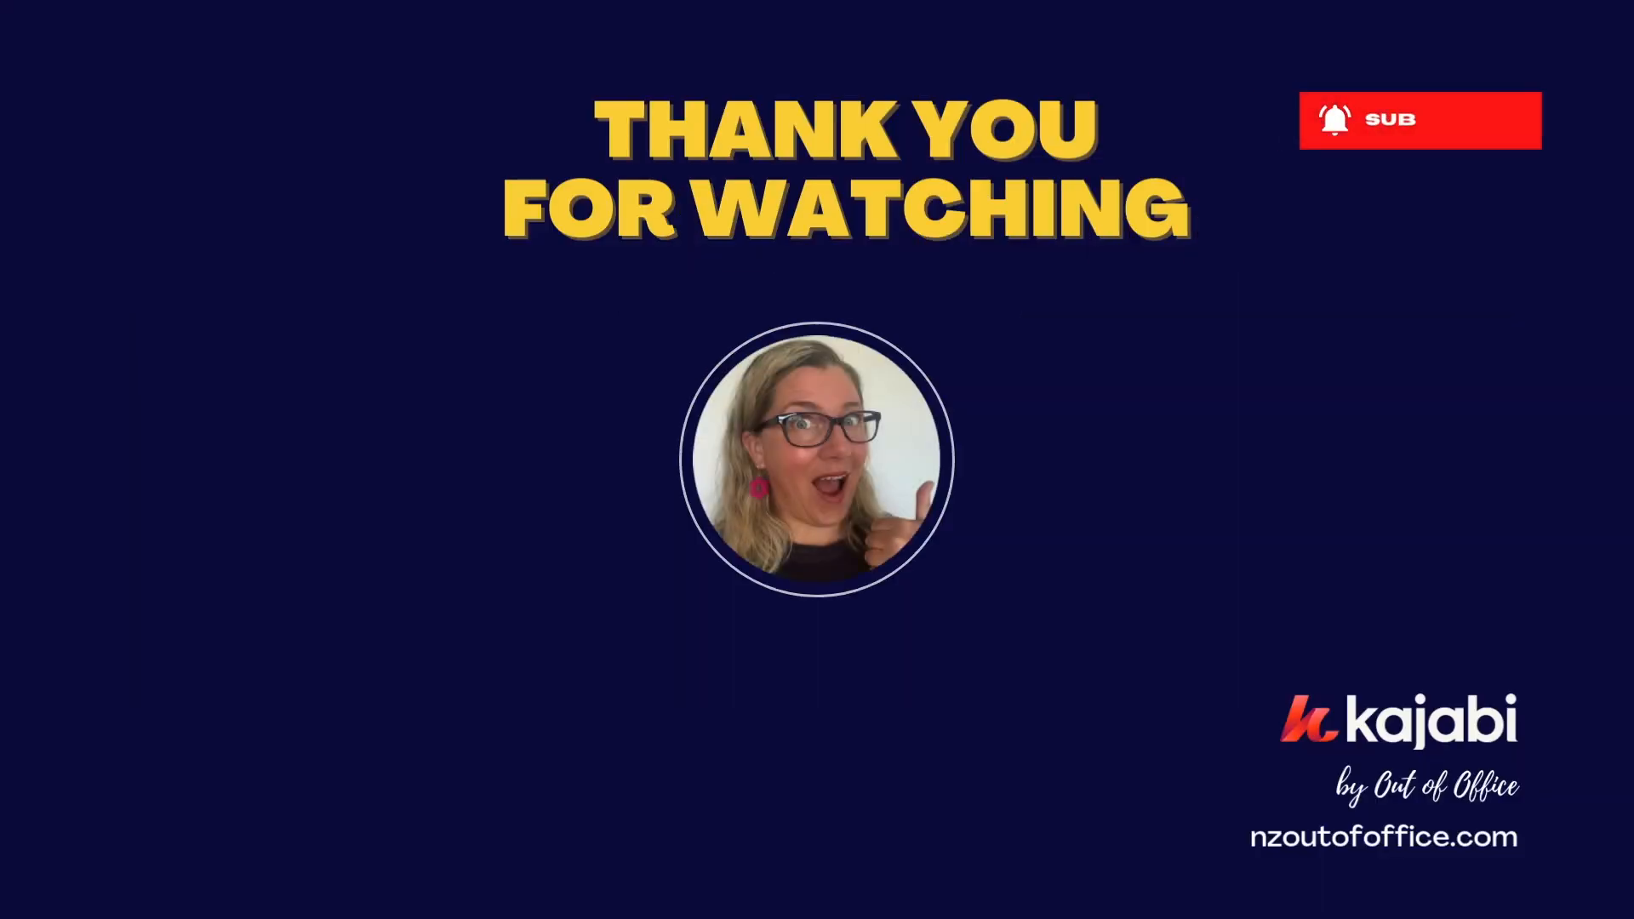